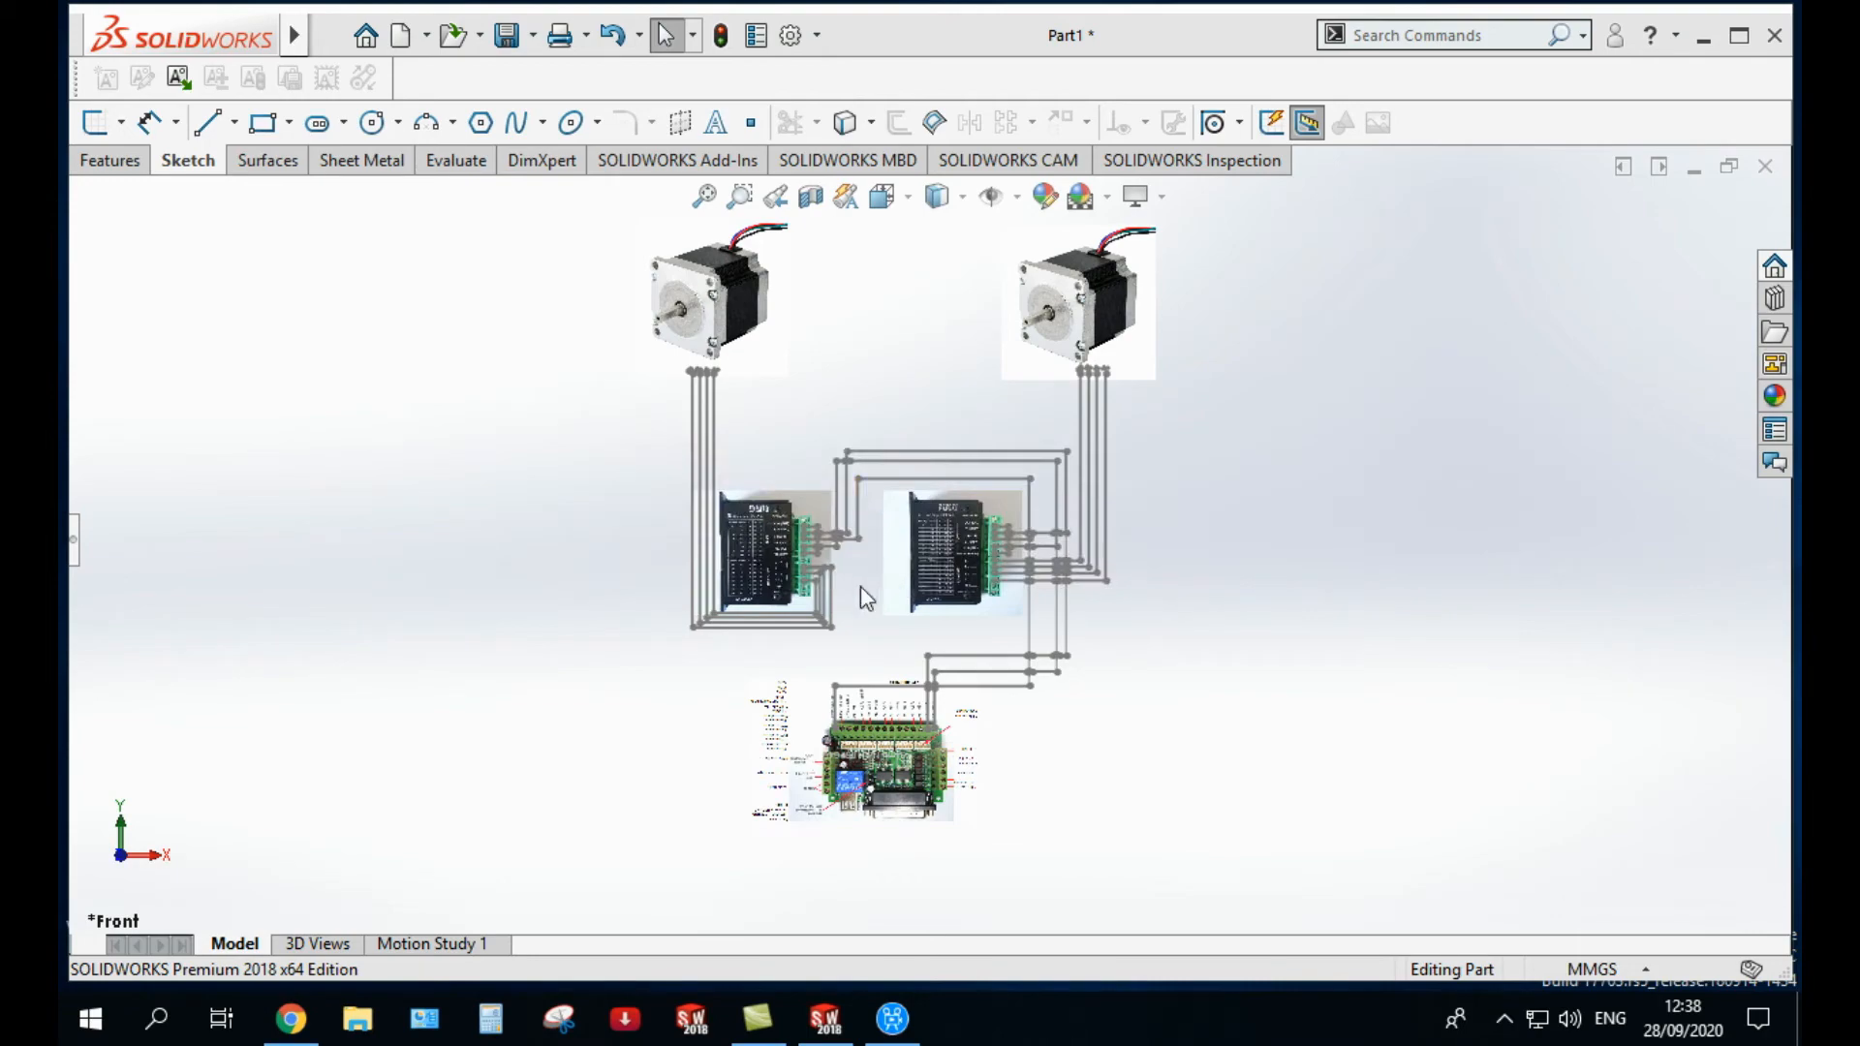
Examine the wiring of the ENA+, DIR+ and PUL+ signal terminals on both microstep drivers
scroll(695, 439, "down", 3)
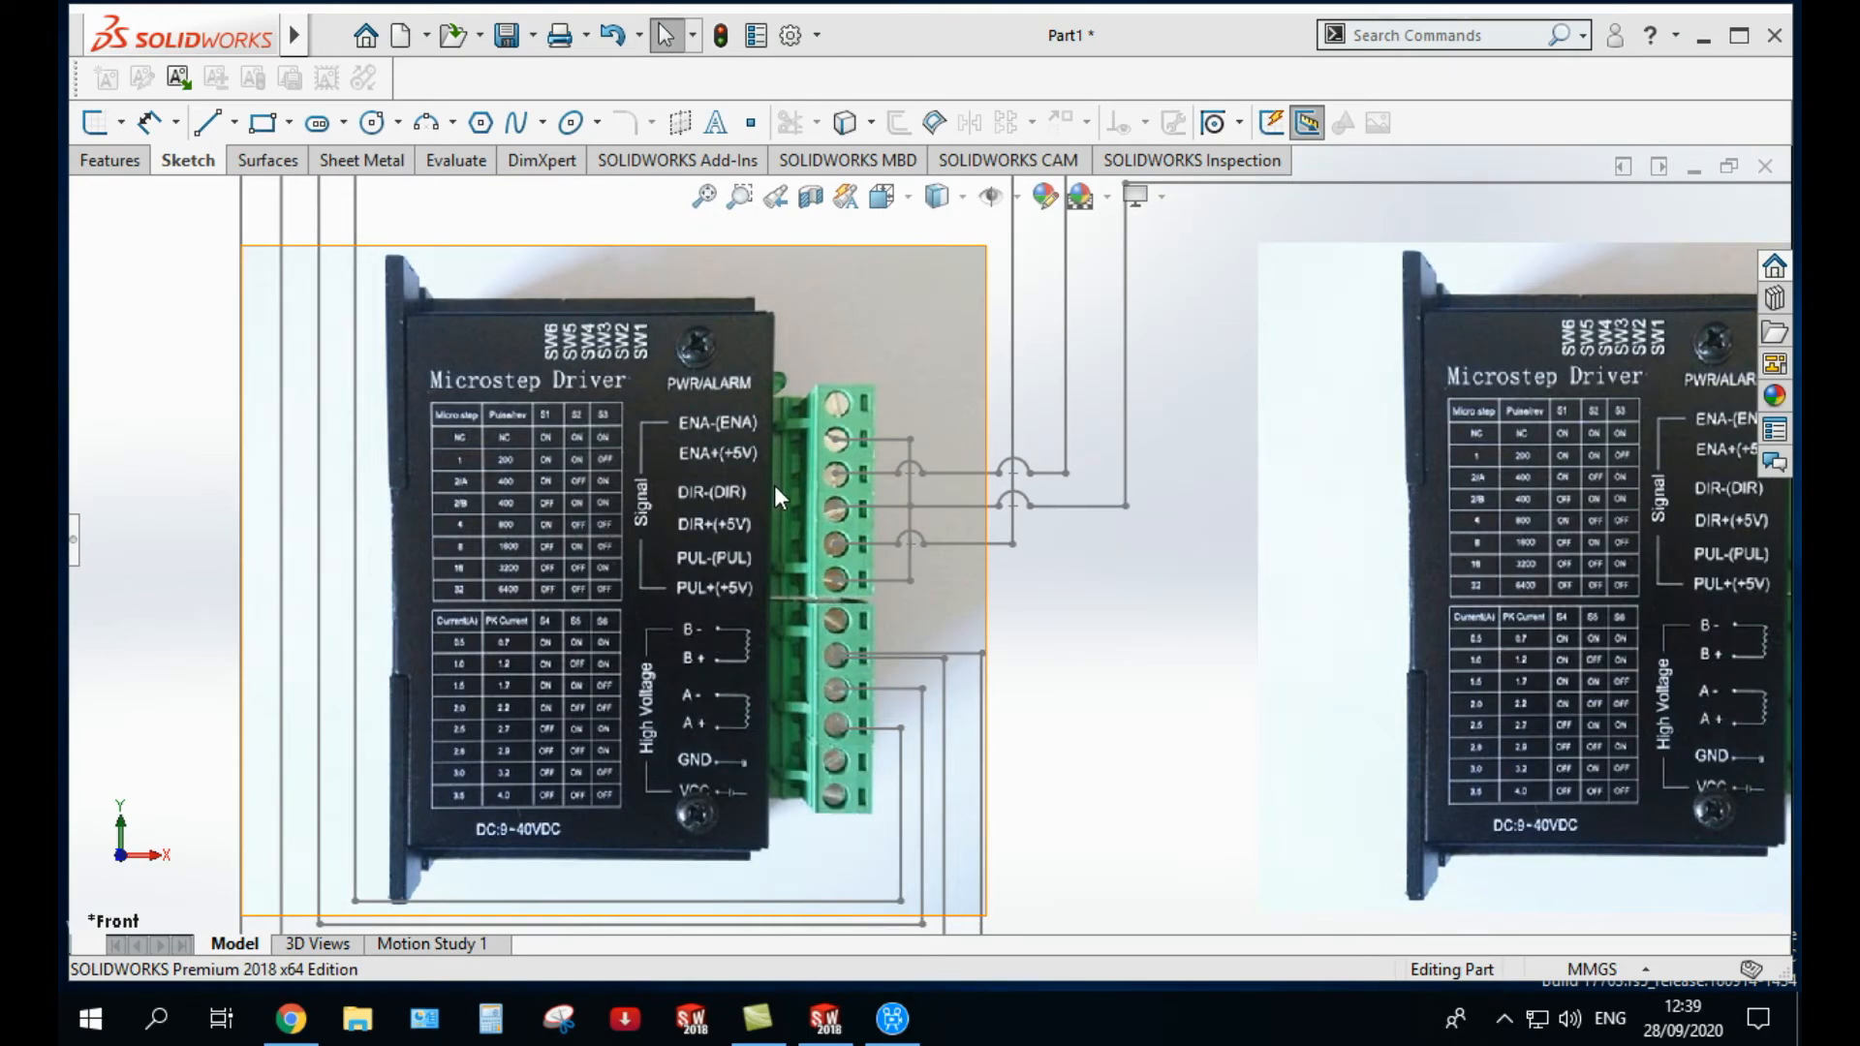
scroll(775, 486, "down", 4)
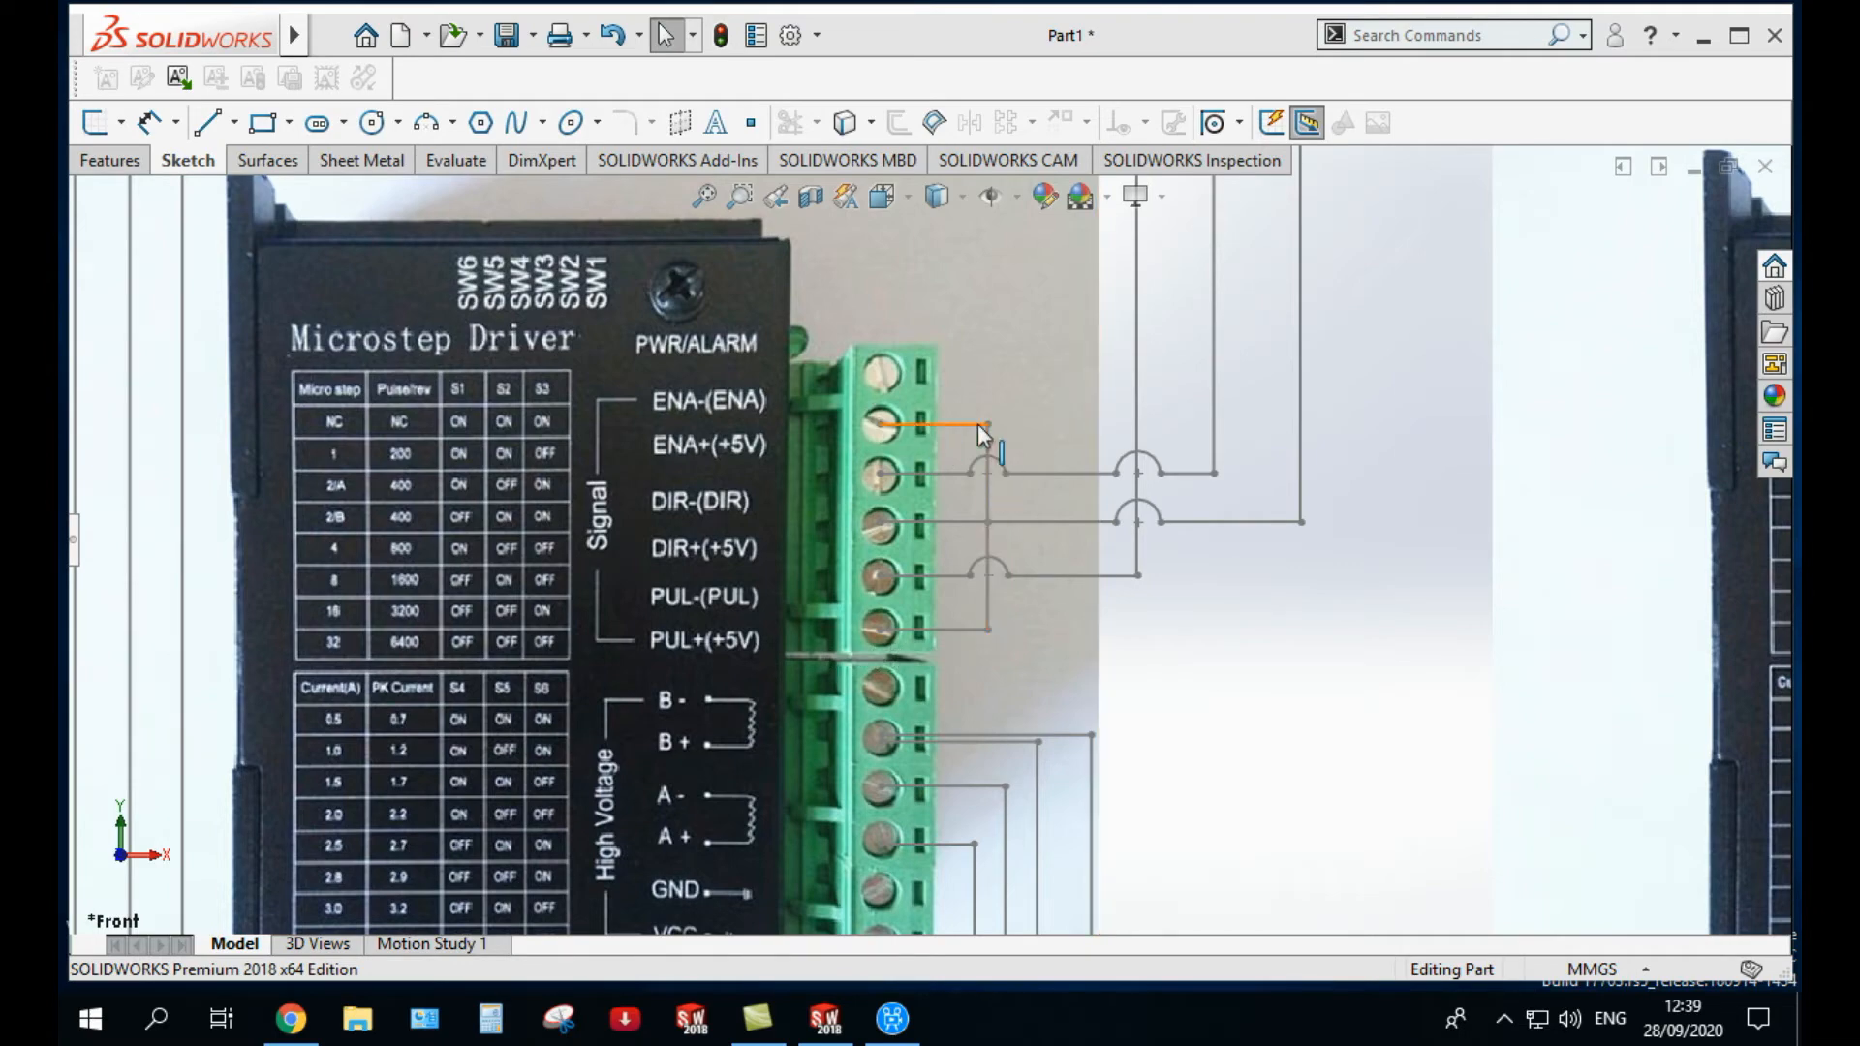
scroll(892, 613, "up", 6)
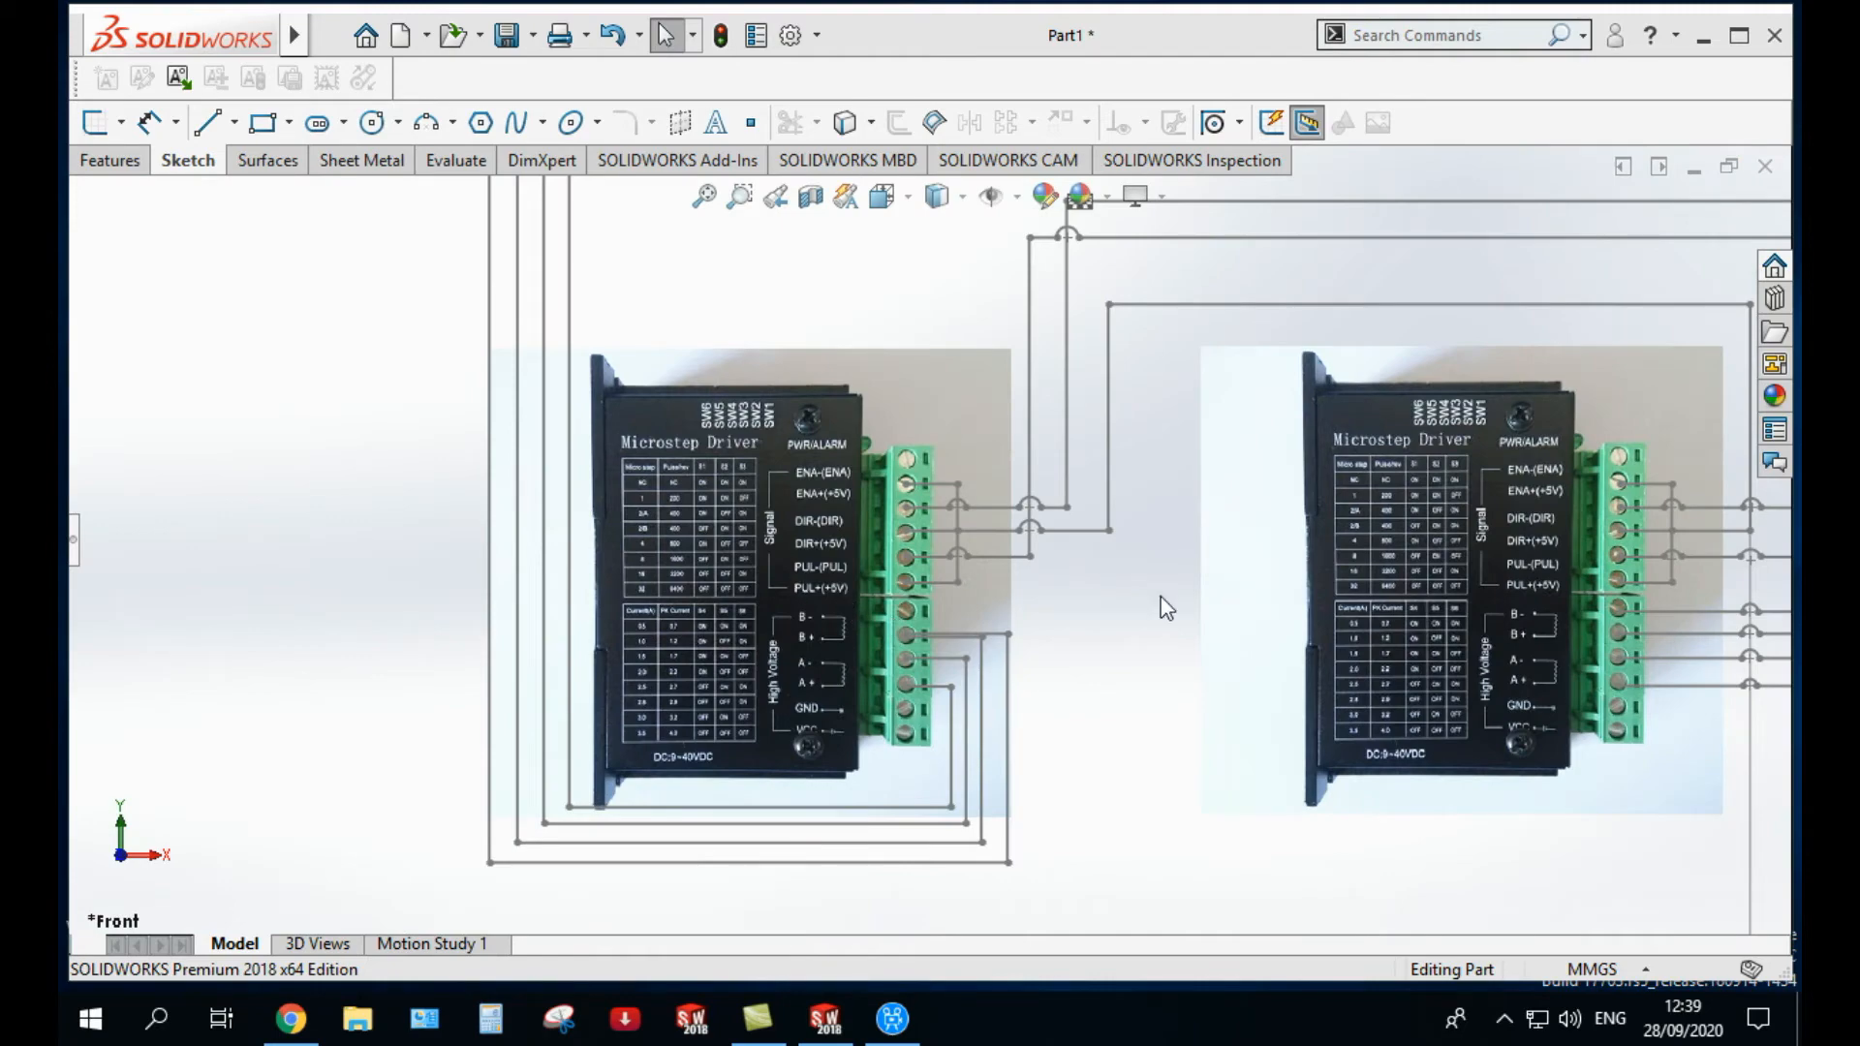
scroll(1459, 573, "up", 4)
scroll(1434, 570, "down", 4)
scroll(905, 480, "down", 4)
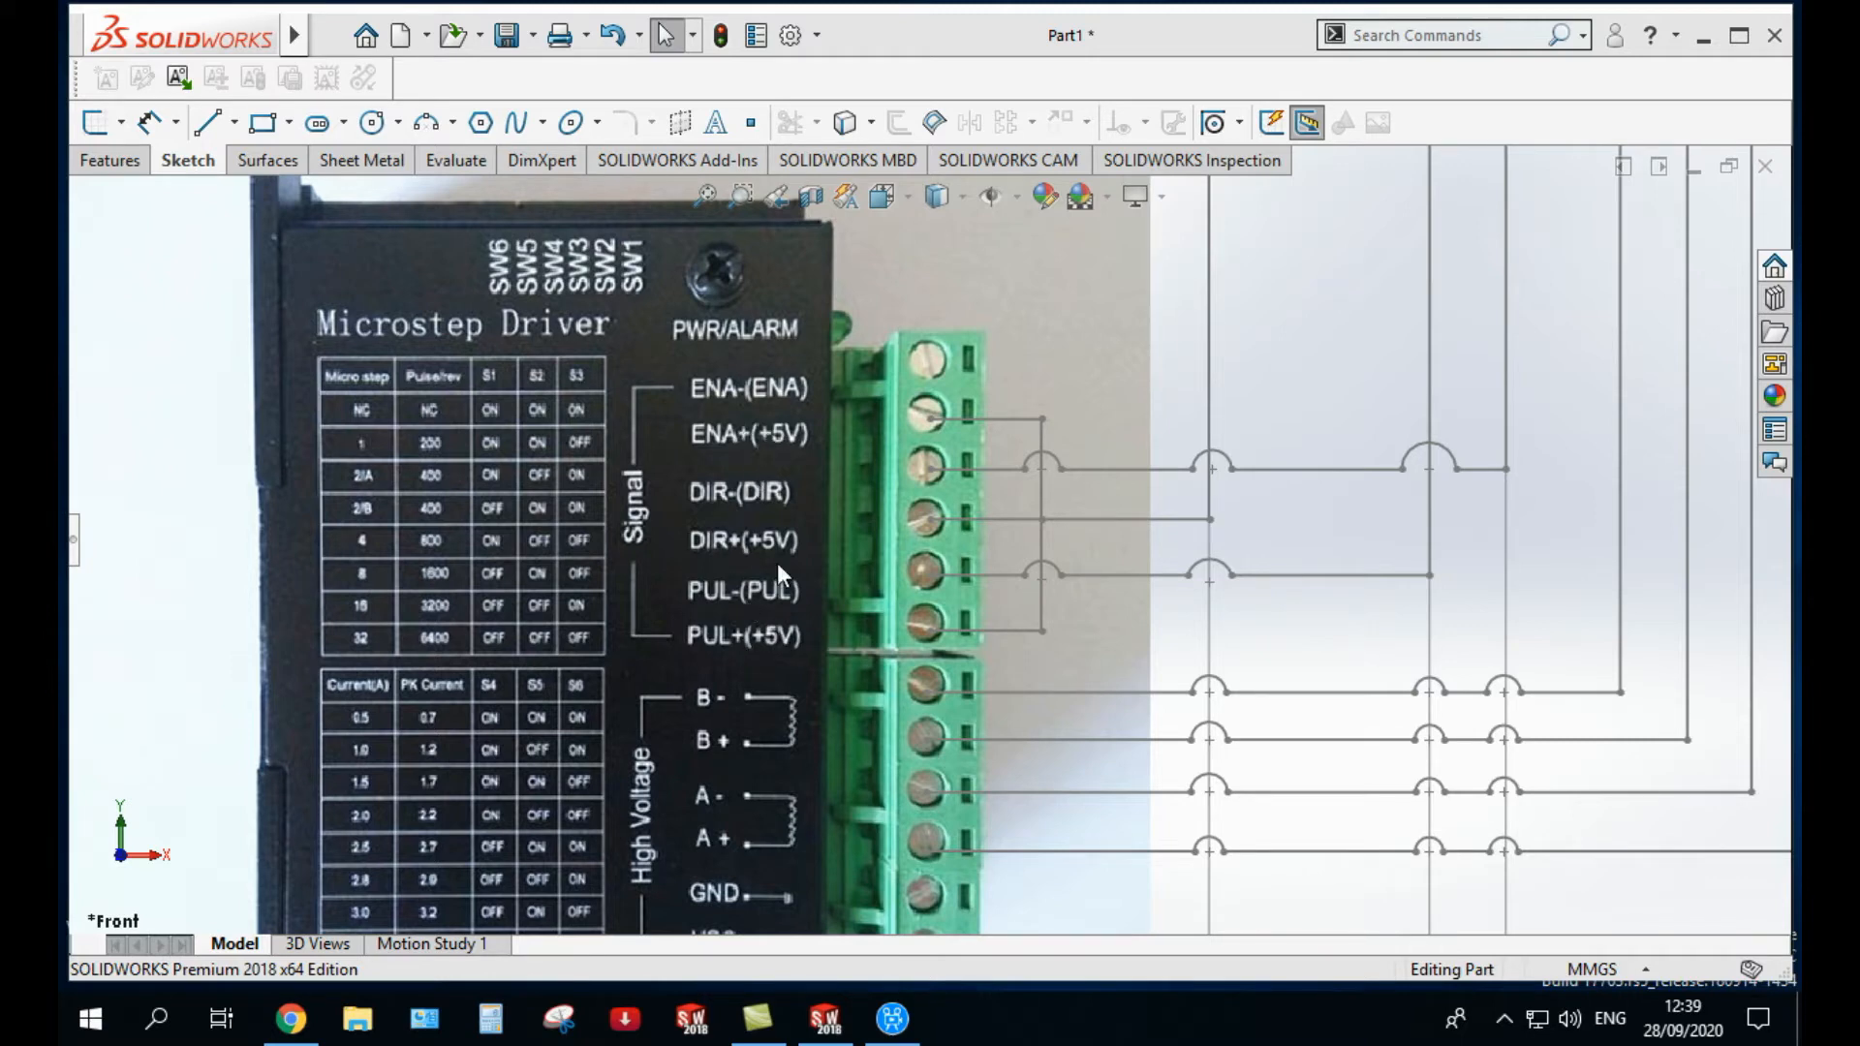
scroll(1021, 595, "up", 5)
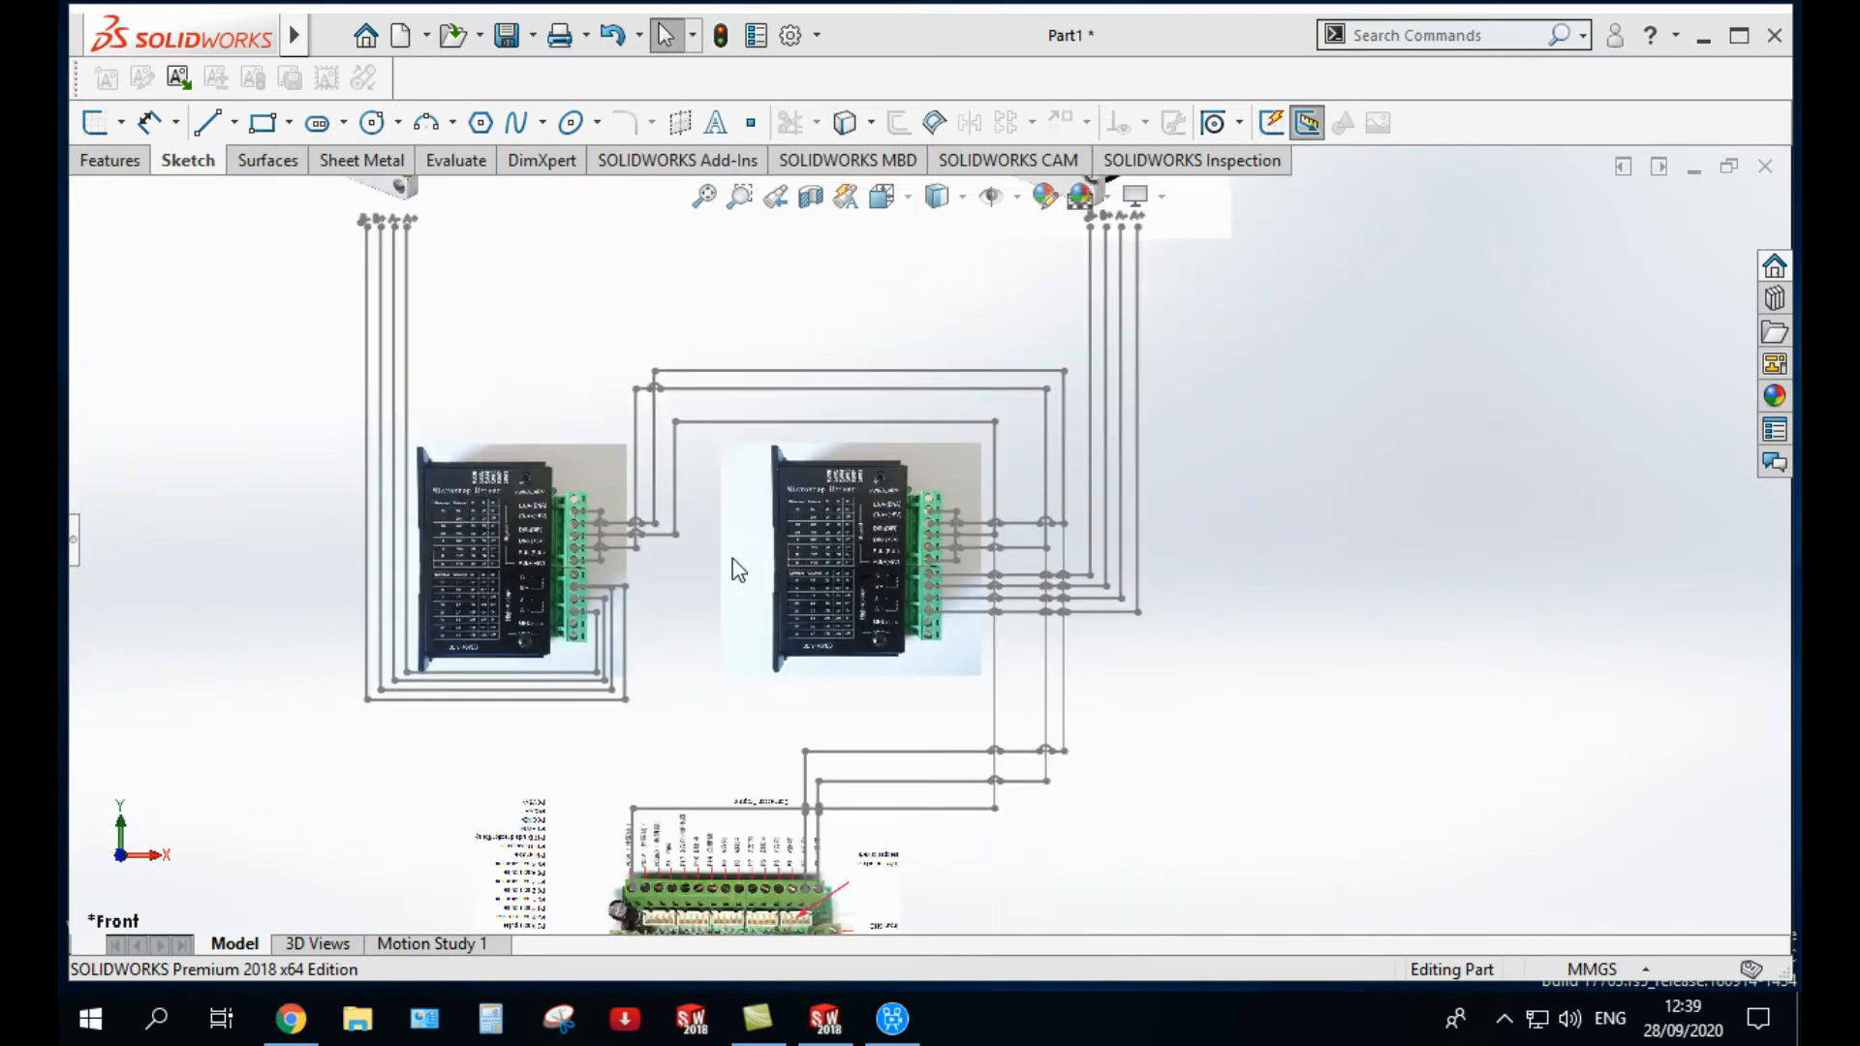
Trace the shared +5V wire from the second driver's DIR+ terminal down to the PC5V terminal of the breakout board
scroll(732, 558, "down", 2)
scroll(714, 564, "down", 1)
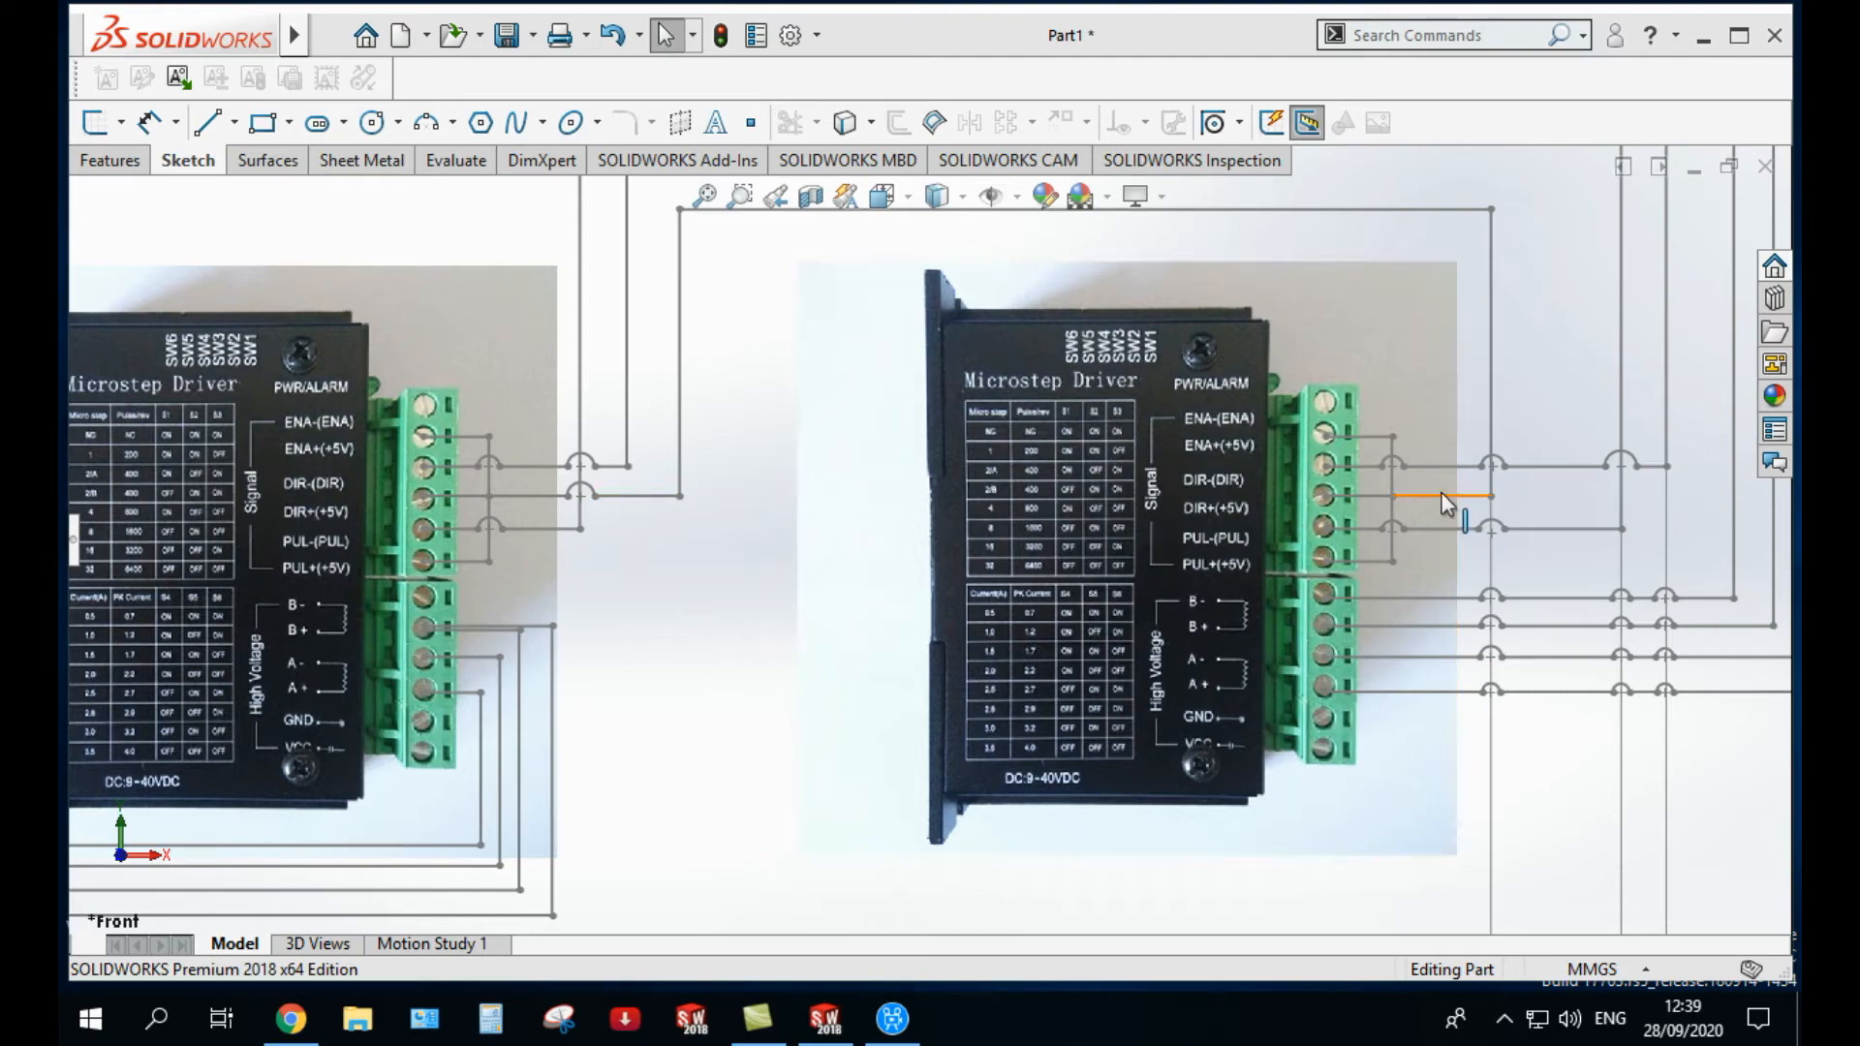
scroll(1439, 493, "up", 2)
left_click(1317, 678)
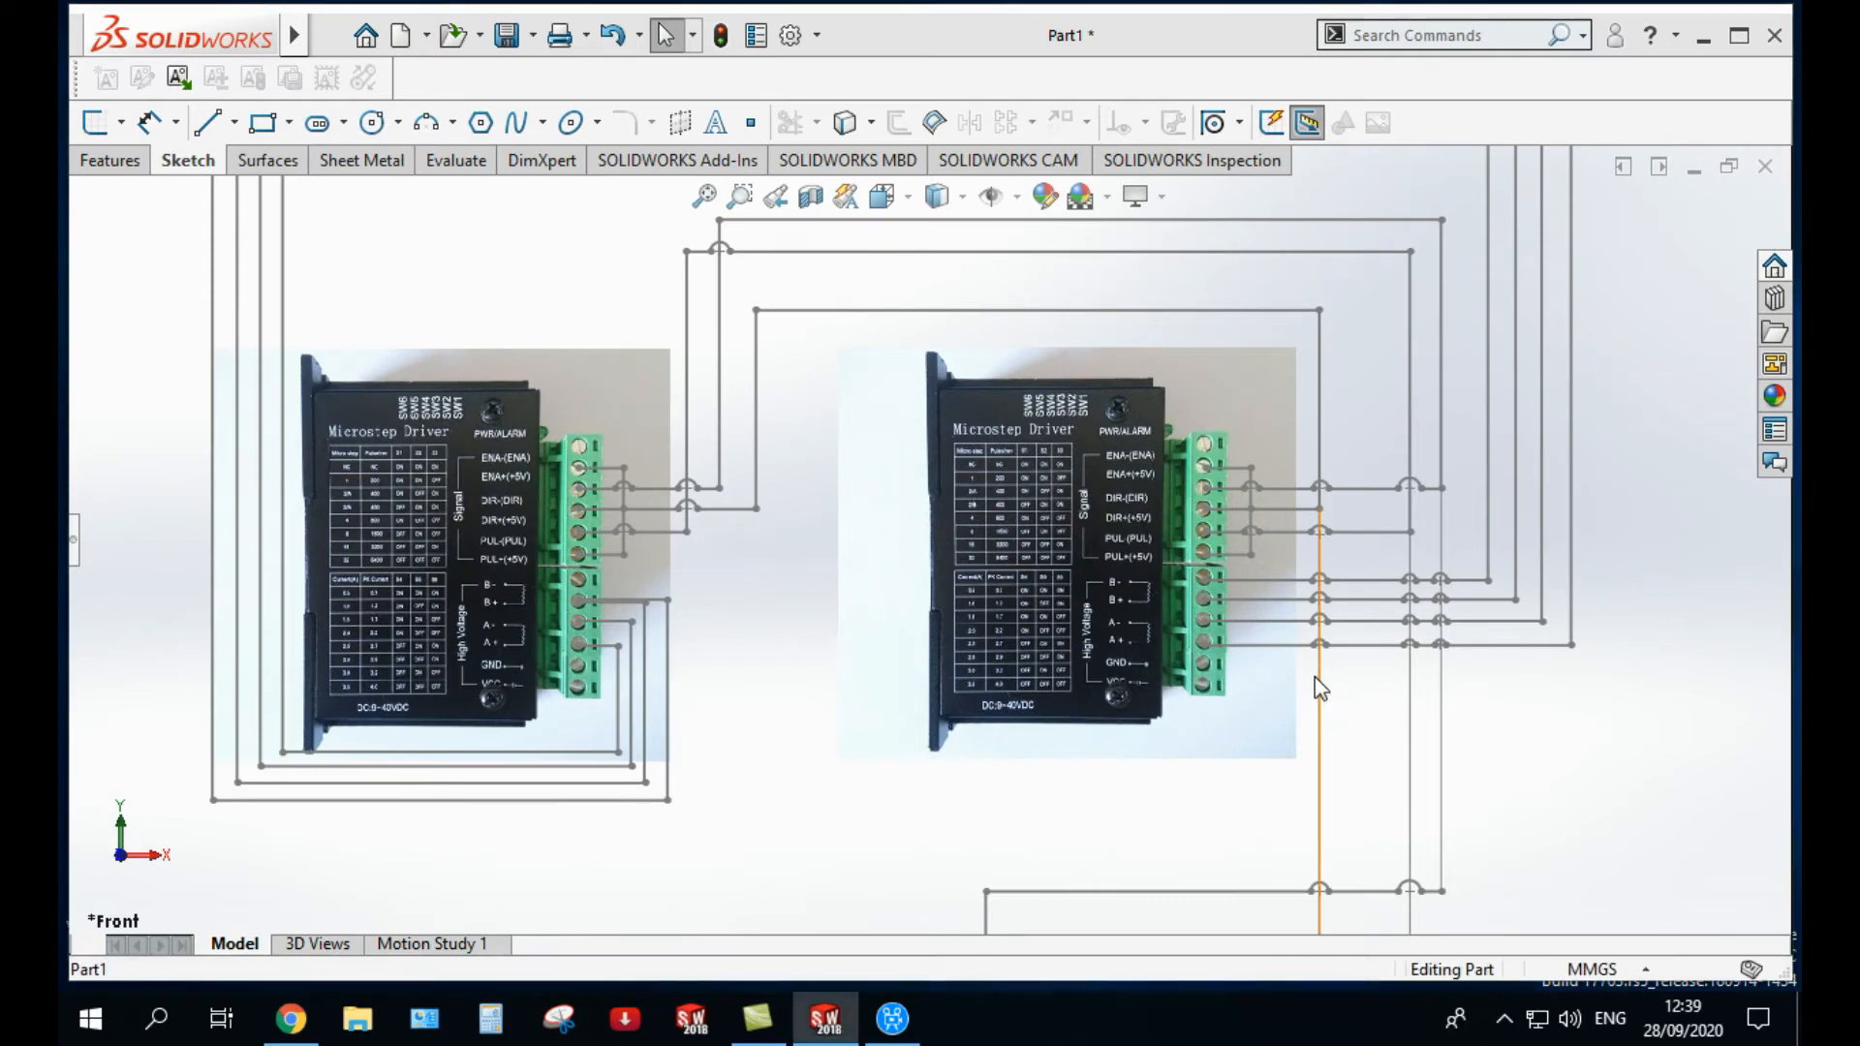
scroll(1286, 776, "up", 4)
scroll(990, 769, "down", 3)
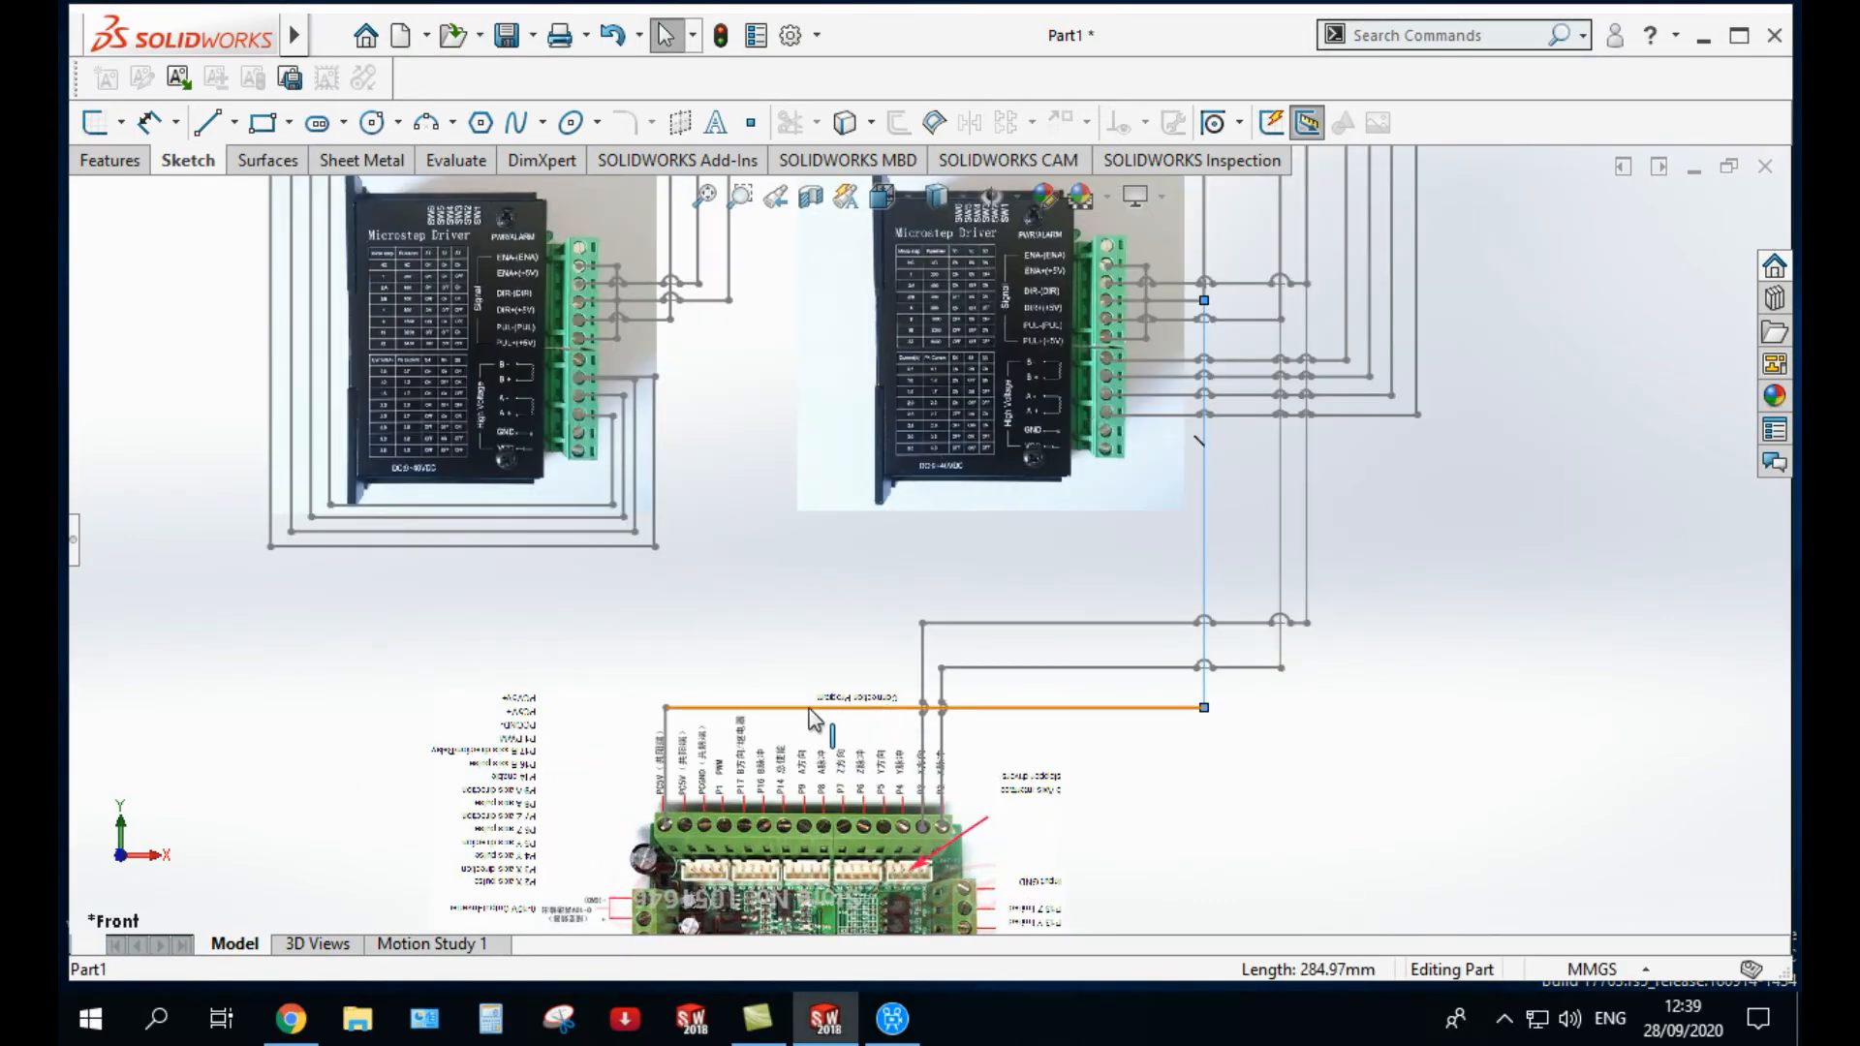
left_click(810, 708)
scroll(672, 783, "down", 4)
scroll(767, 775, "down", 3)
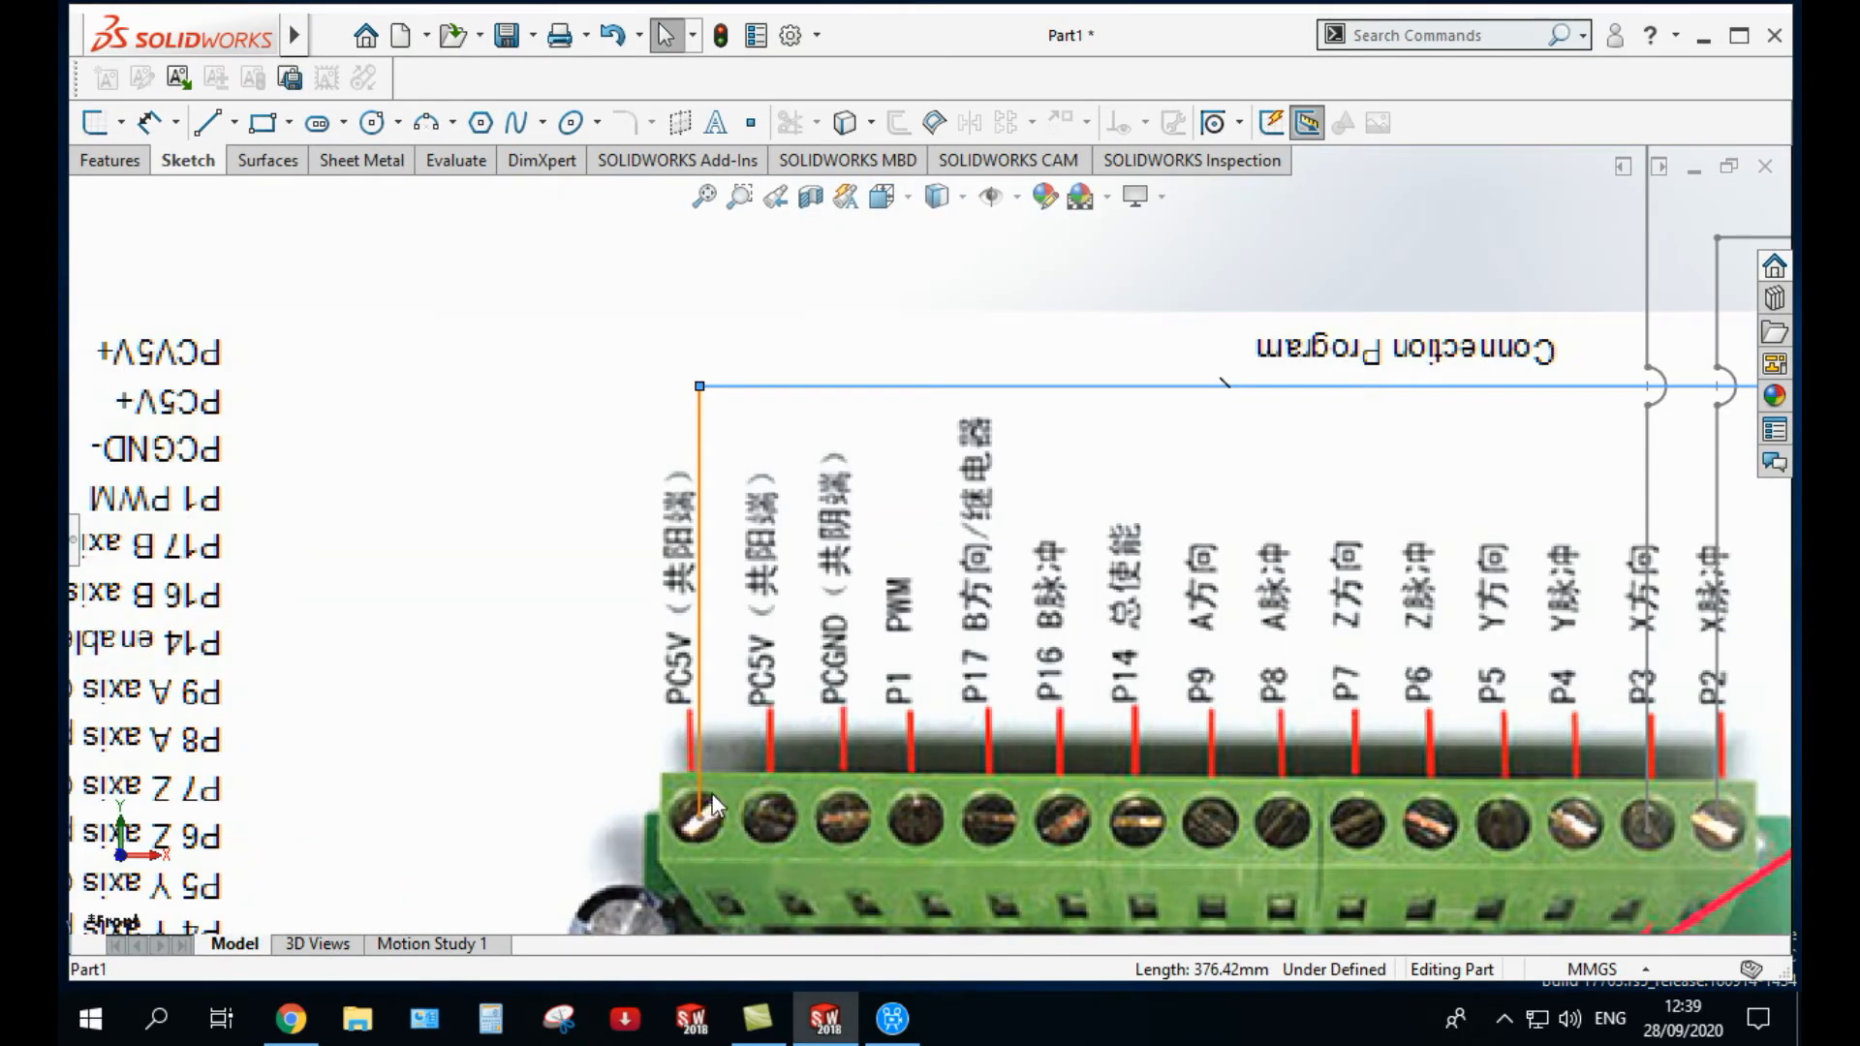
left_click(706, 723)
scroll(744, 713, "up", 3)
scroll(862, 741, "up", 6)
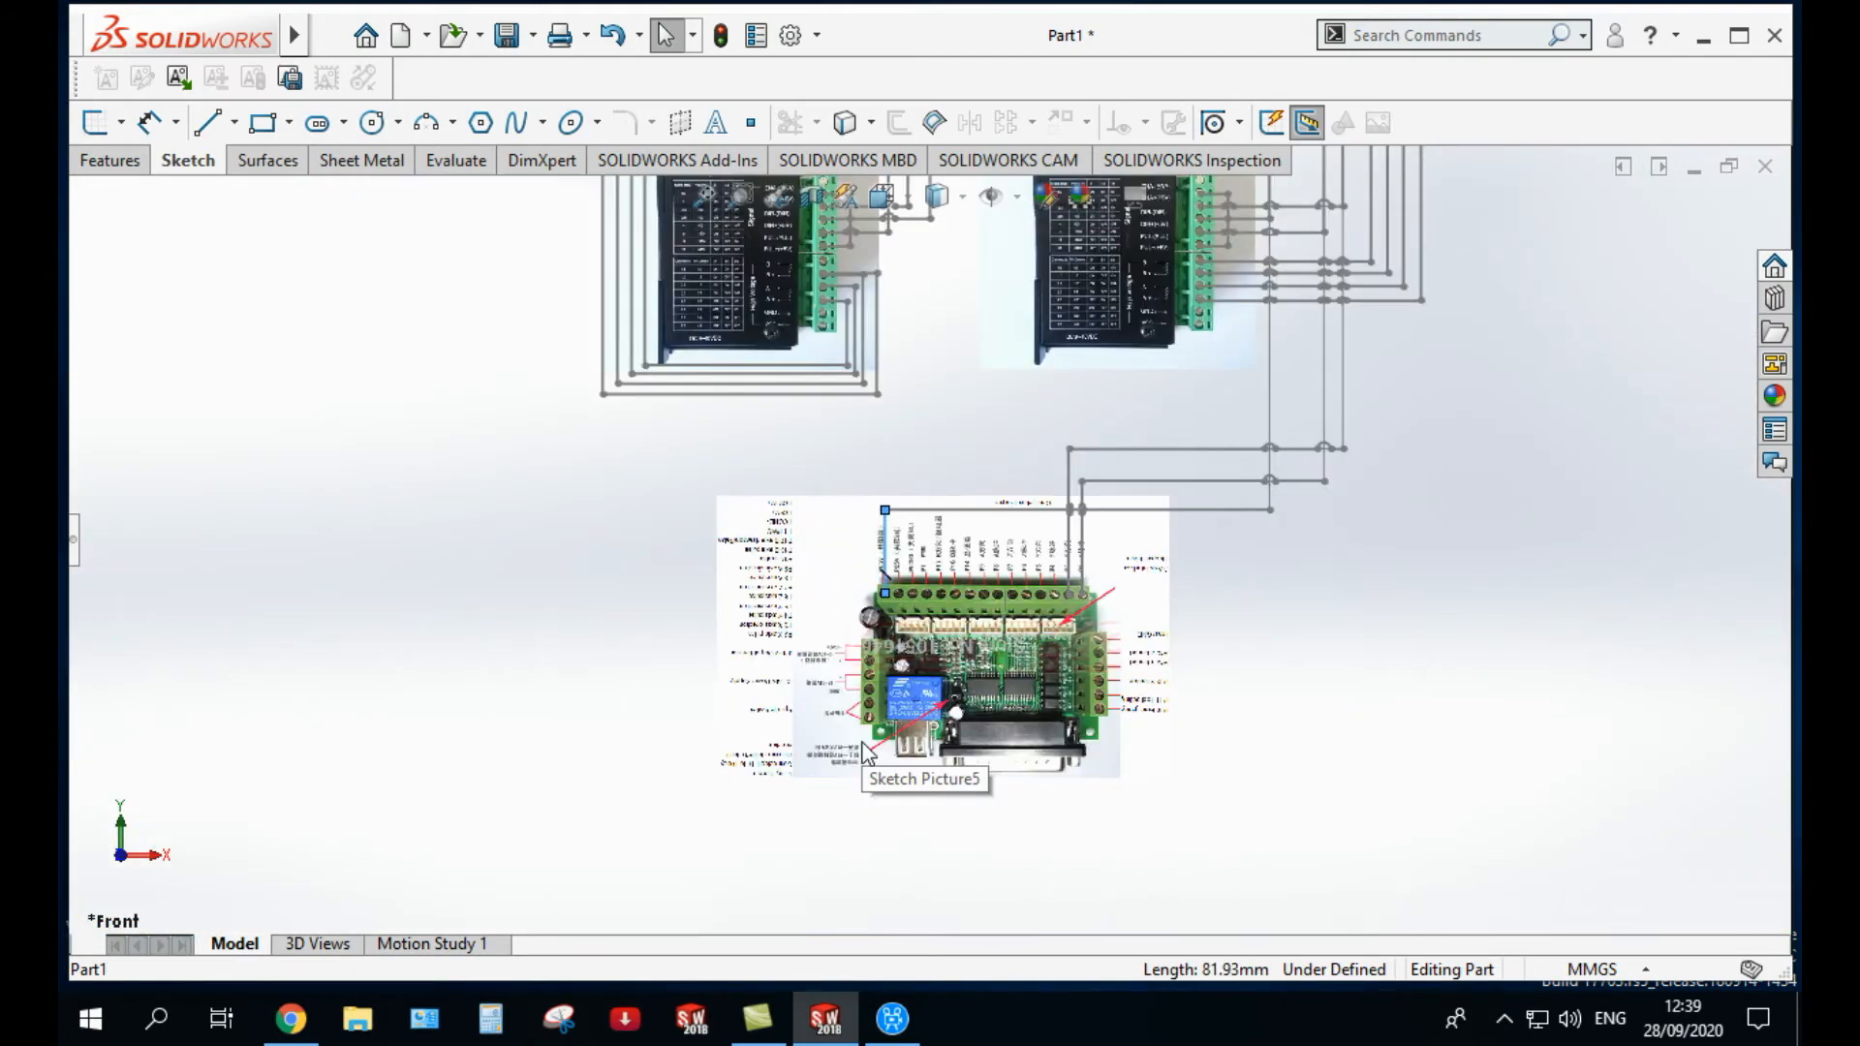
left_click(1206, 606)
Trace the DIR- wire from both microstep drivers down to the P3 terminal of the breakout board
scroll(883, 346, "down", 8)
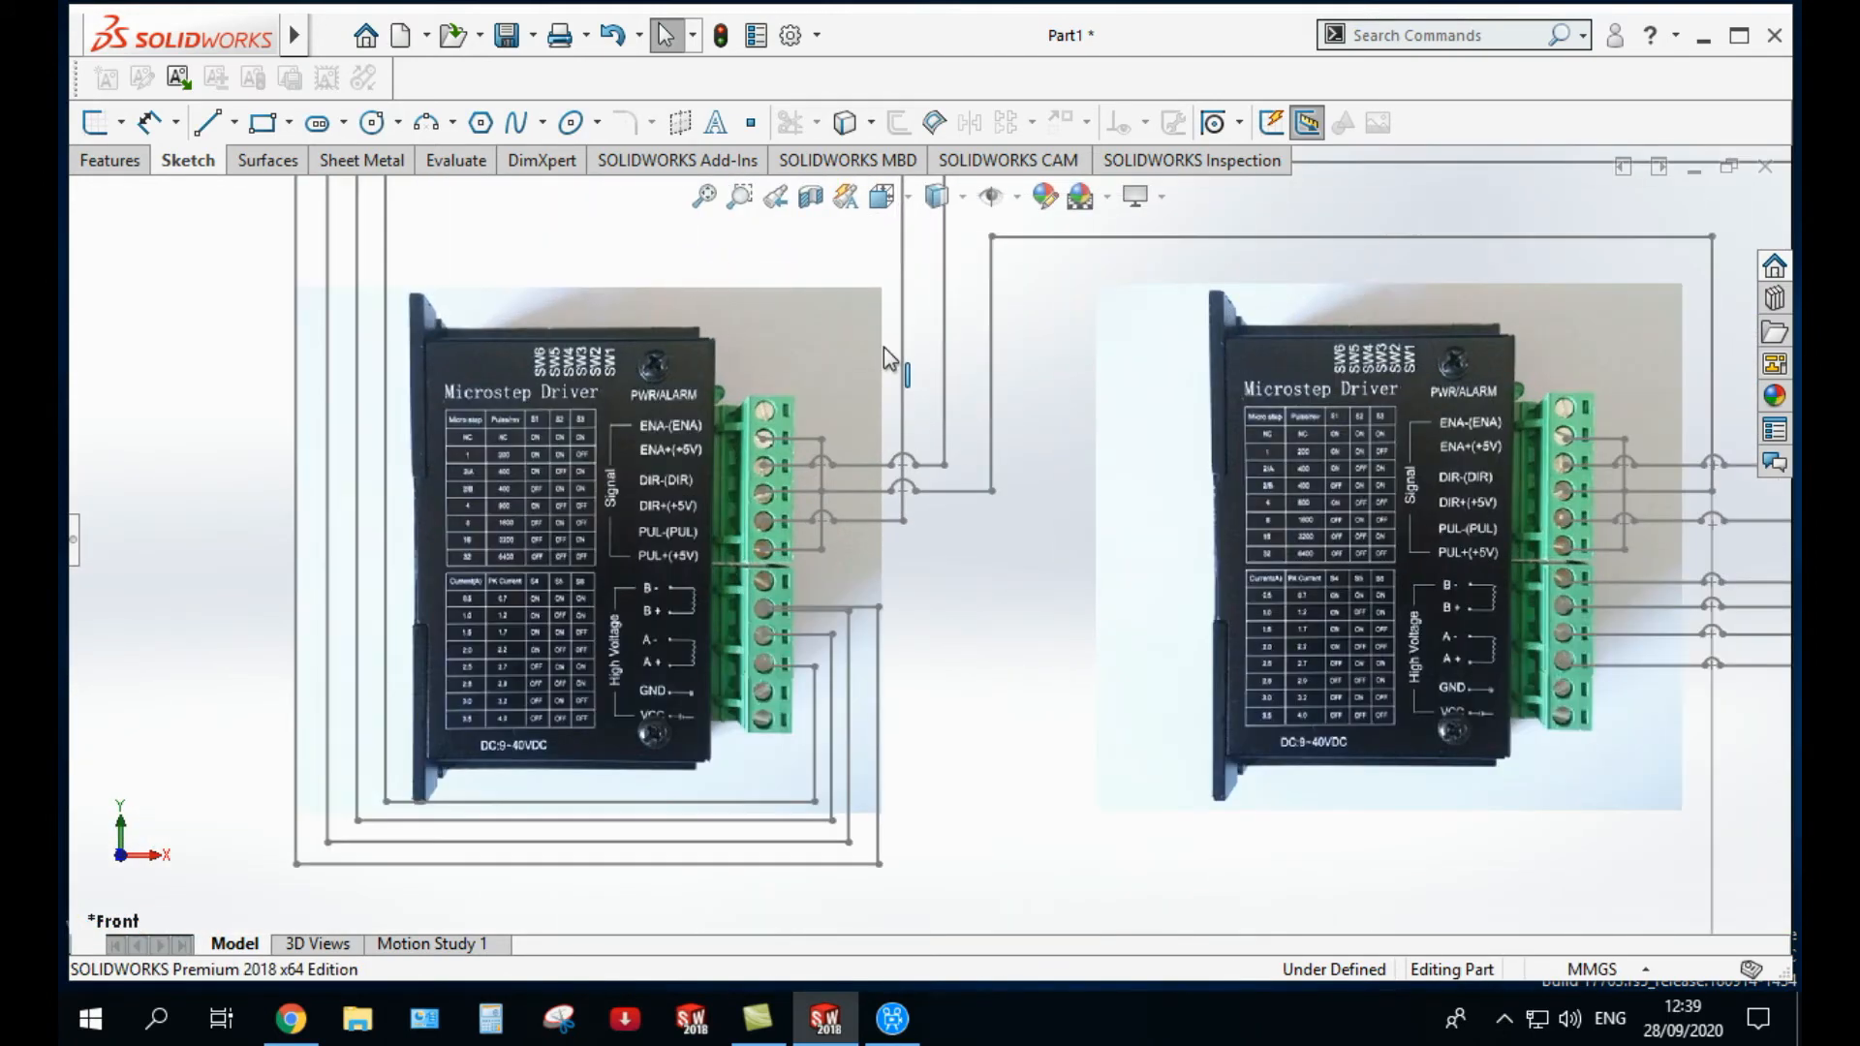
scroll(586, 523, "down", 2)
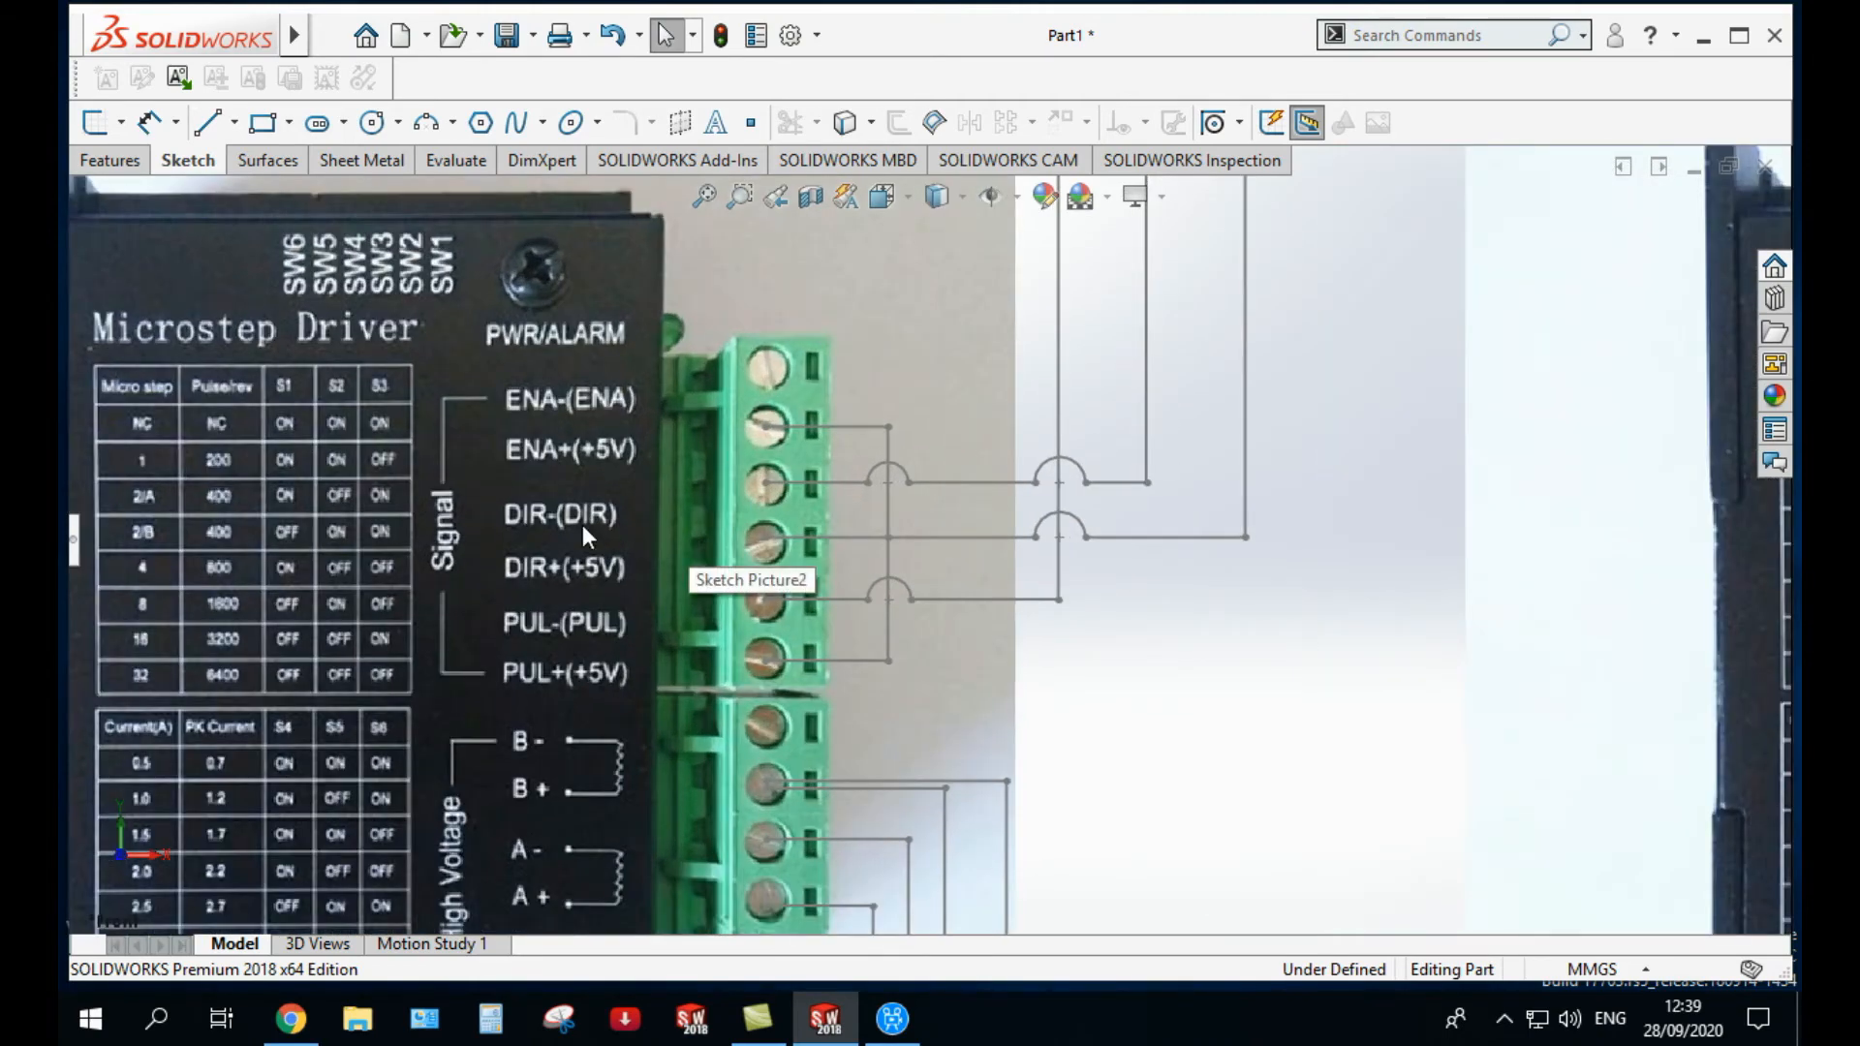
left_click(788, 482)
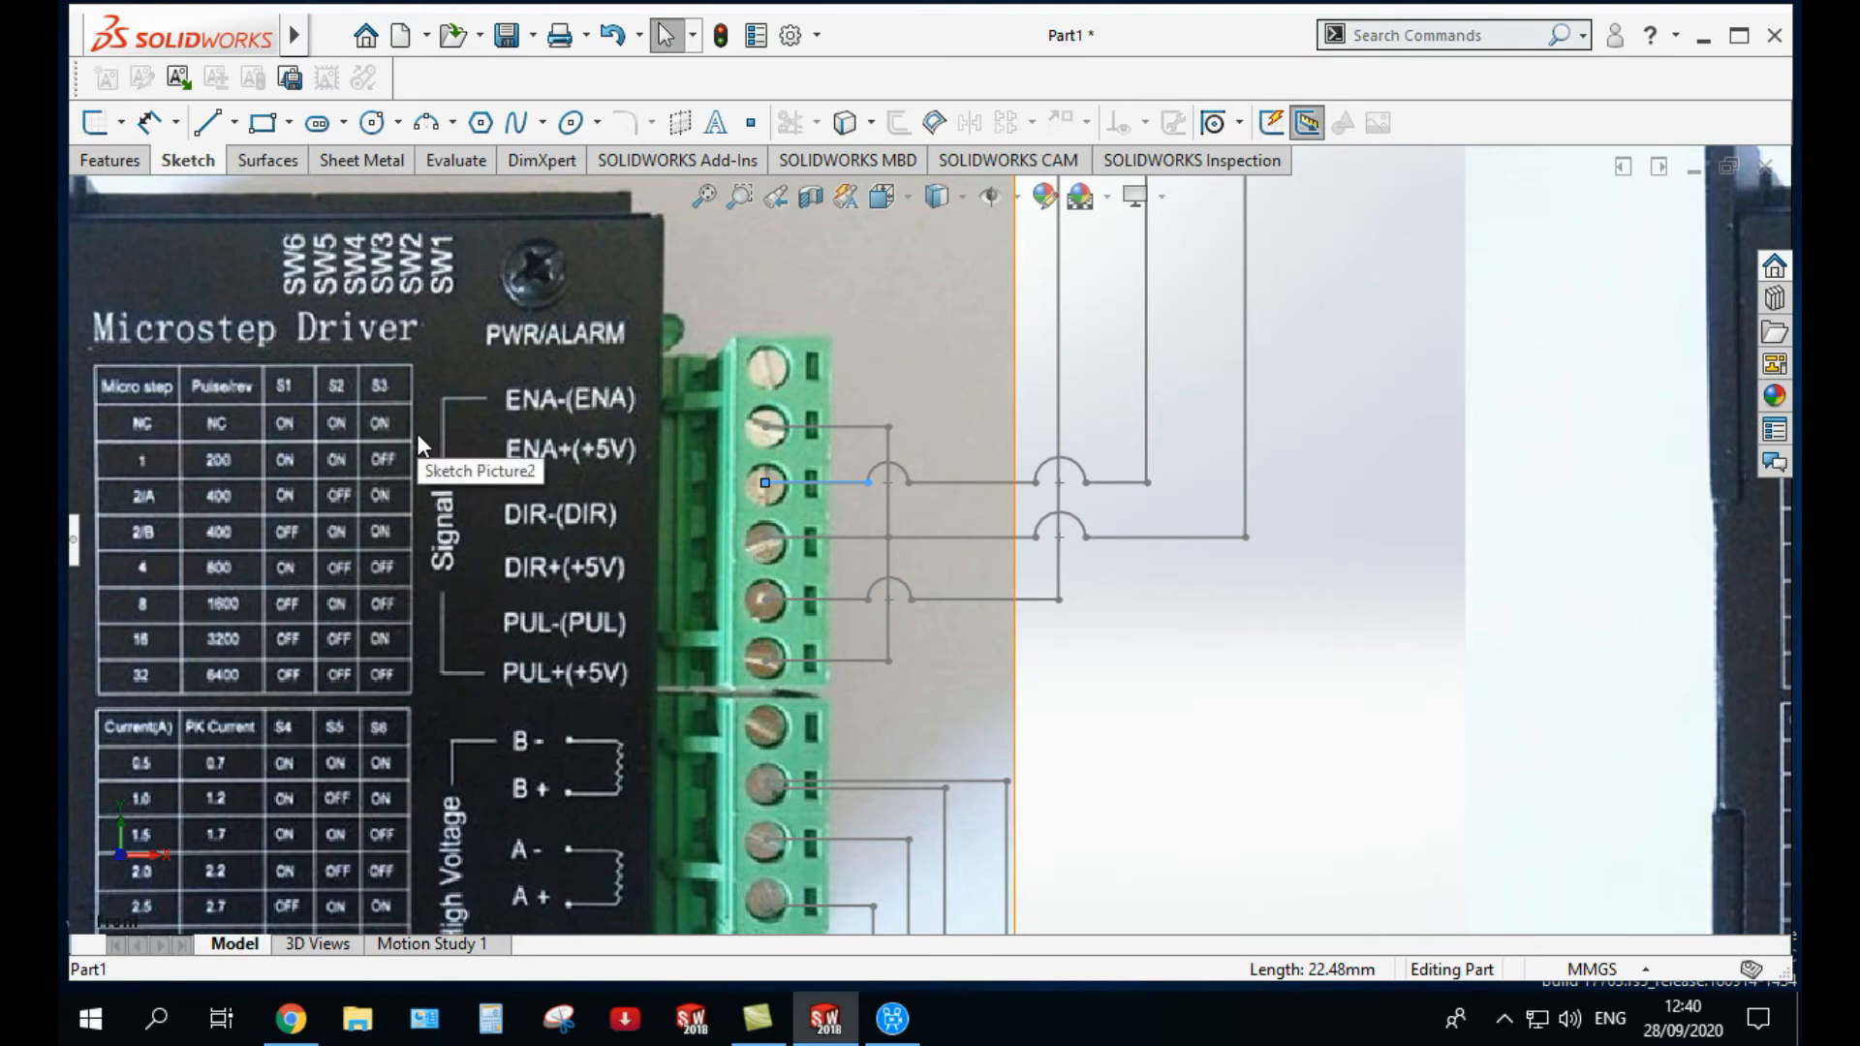
scroll(544, 451, "up", 4)
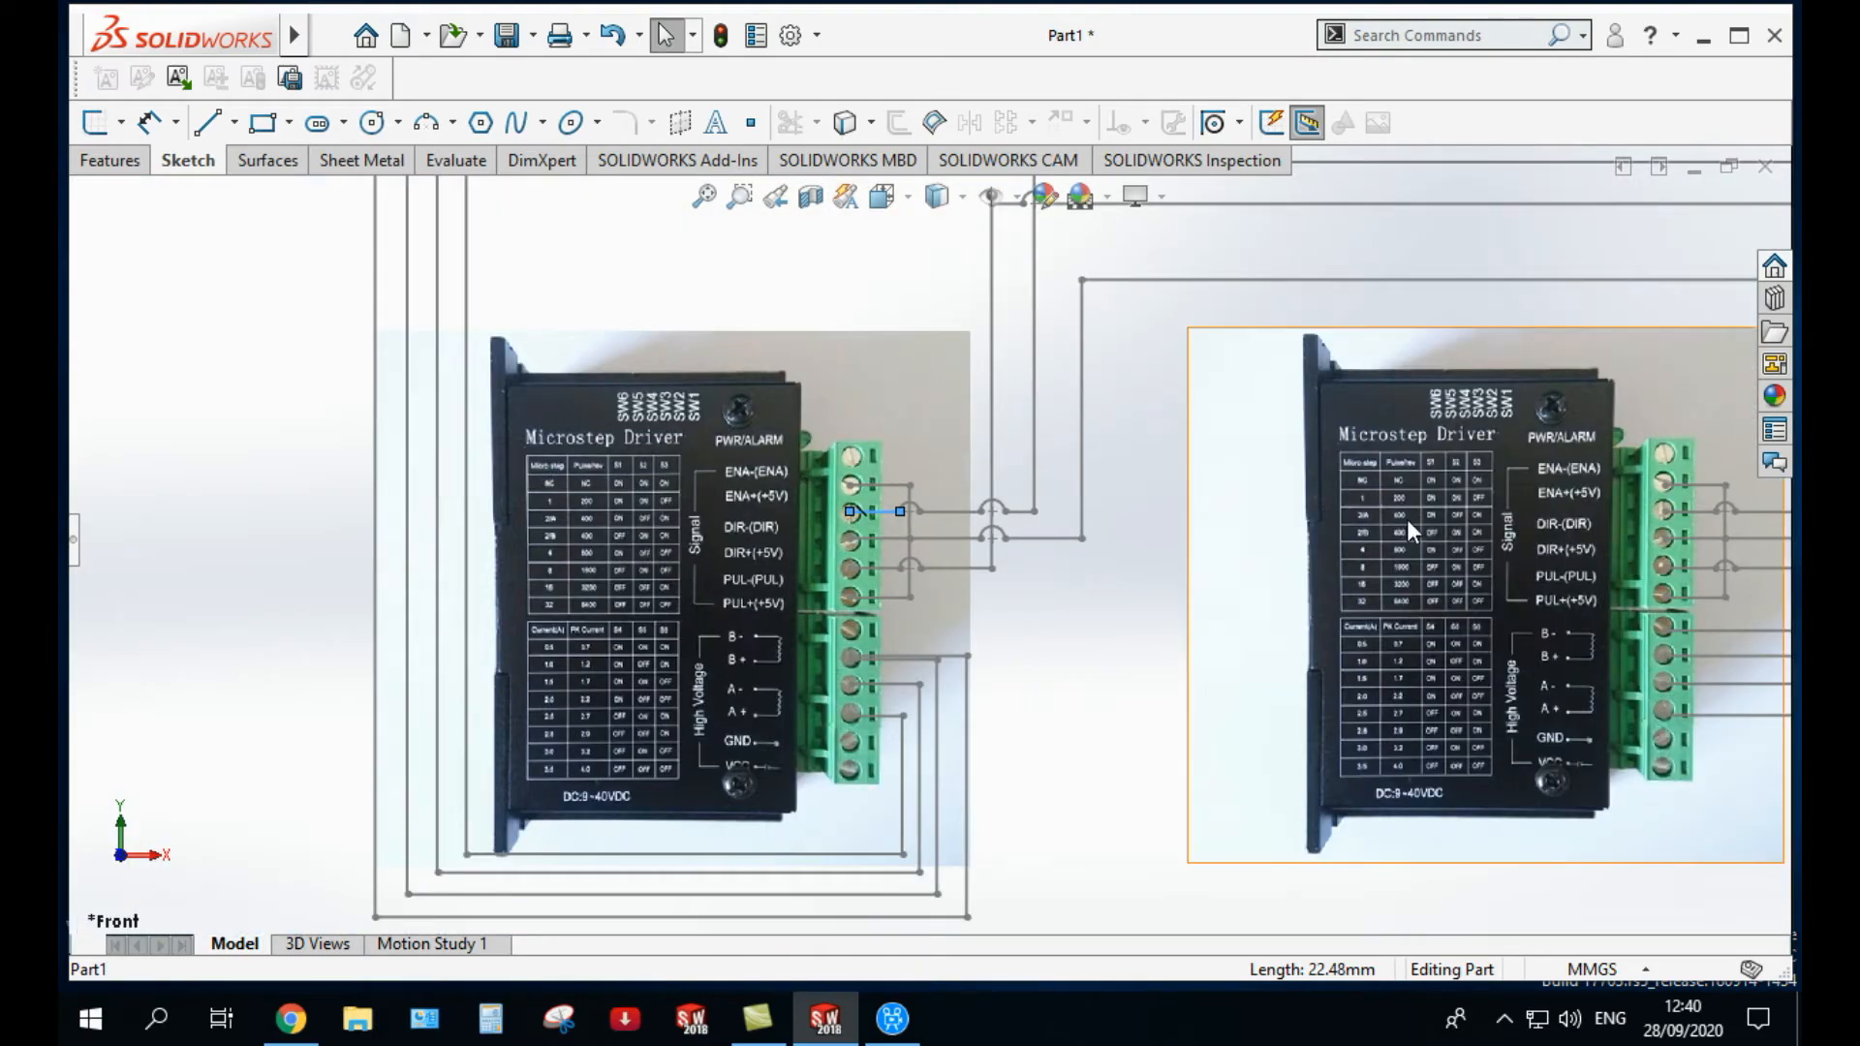
scroll(1421, 525, "down", 3)
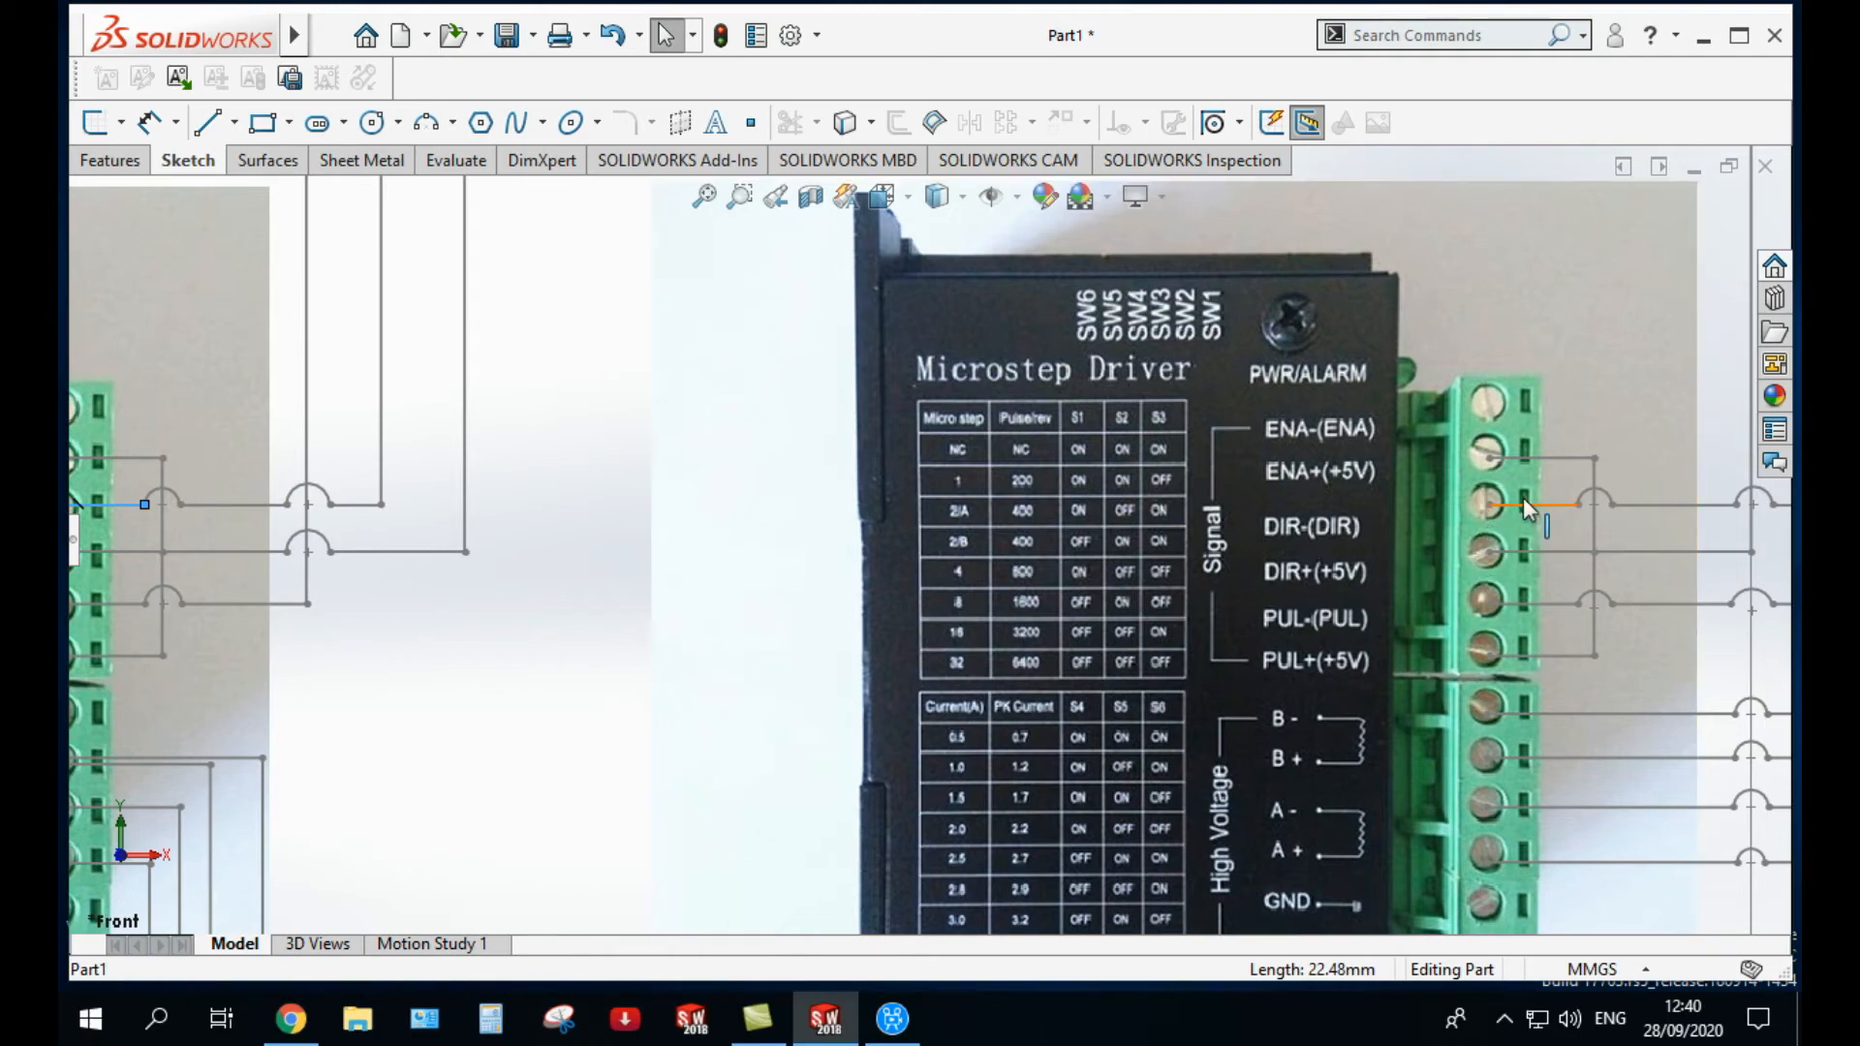
left_click(1523, 497)
key("z")
left_click(1373, 569)
scroll(1298, 891, "down", 3)
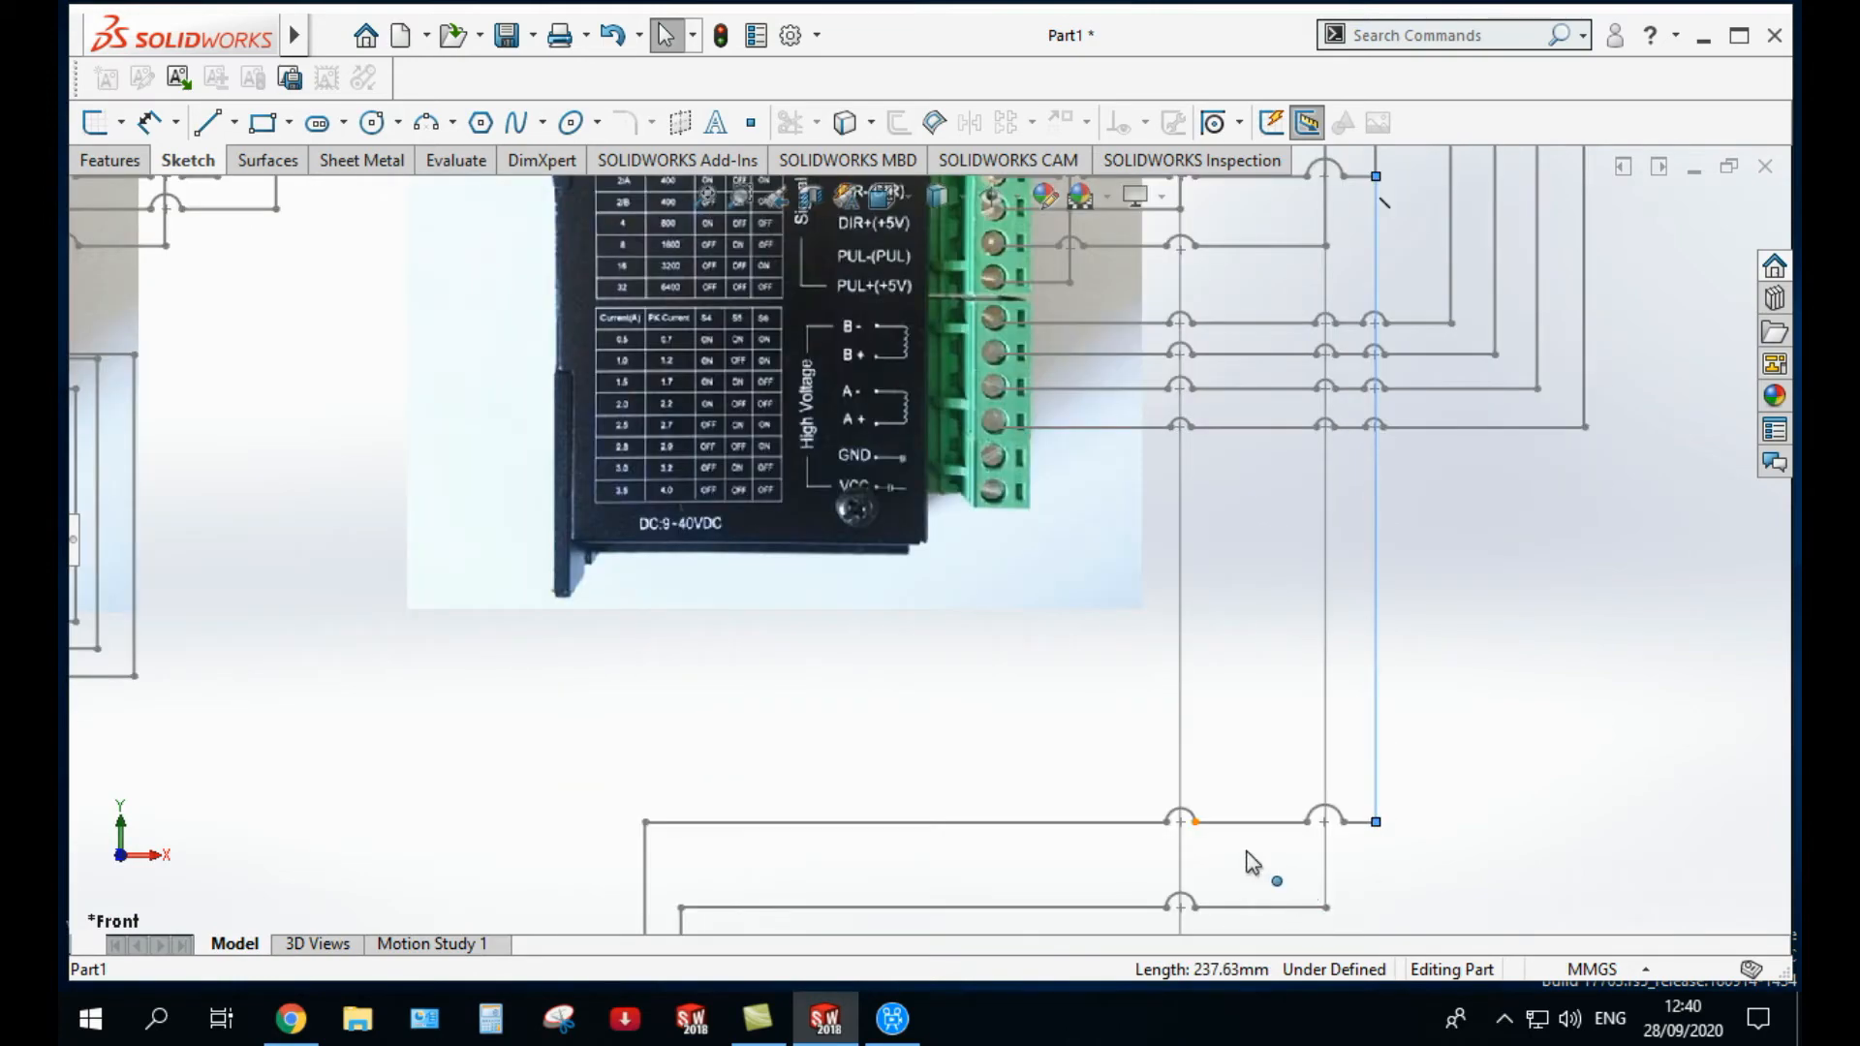
left_click(1114, 822)
key("z")
scroll(858, 775, "down", 3)
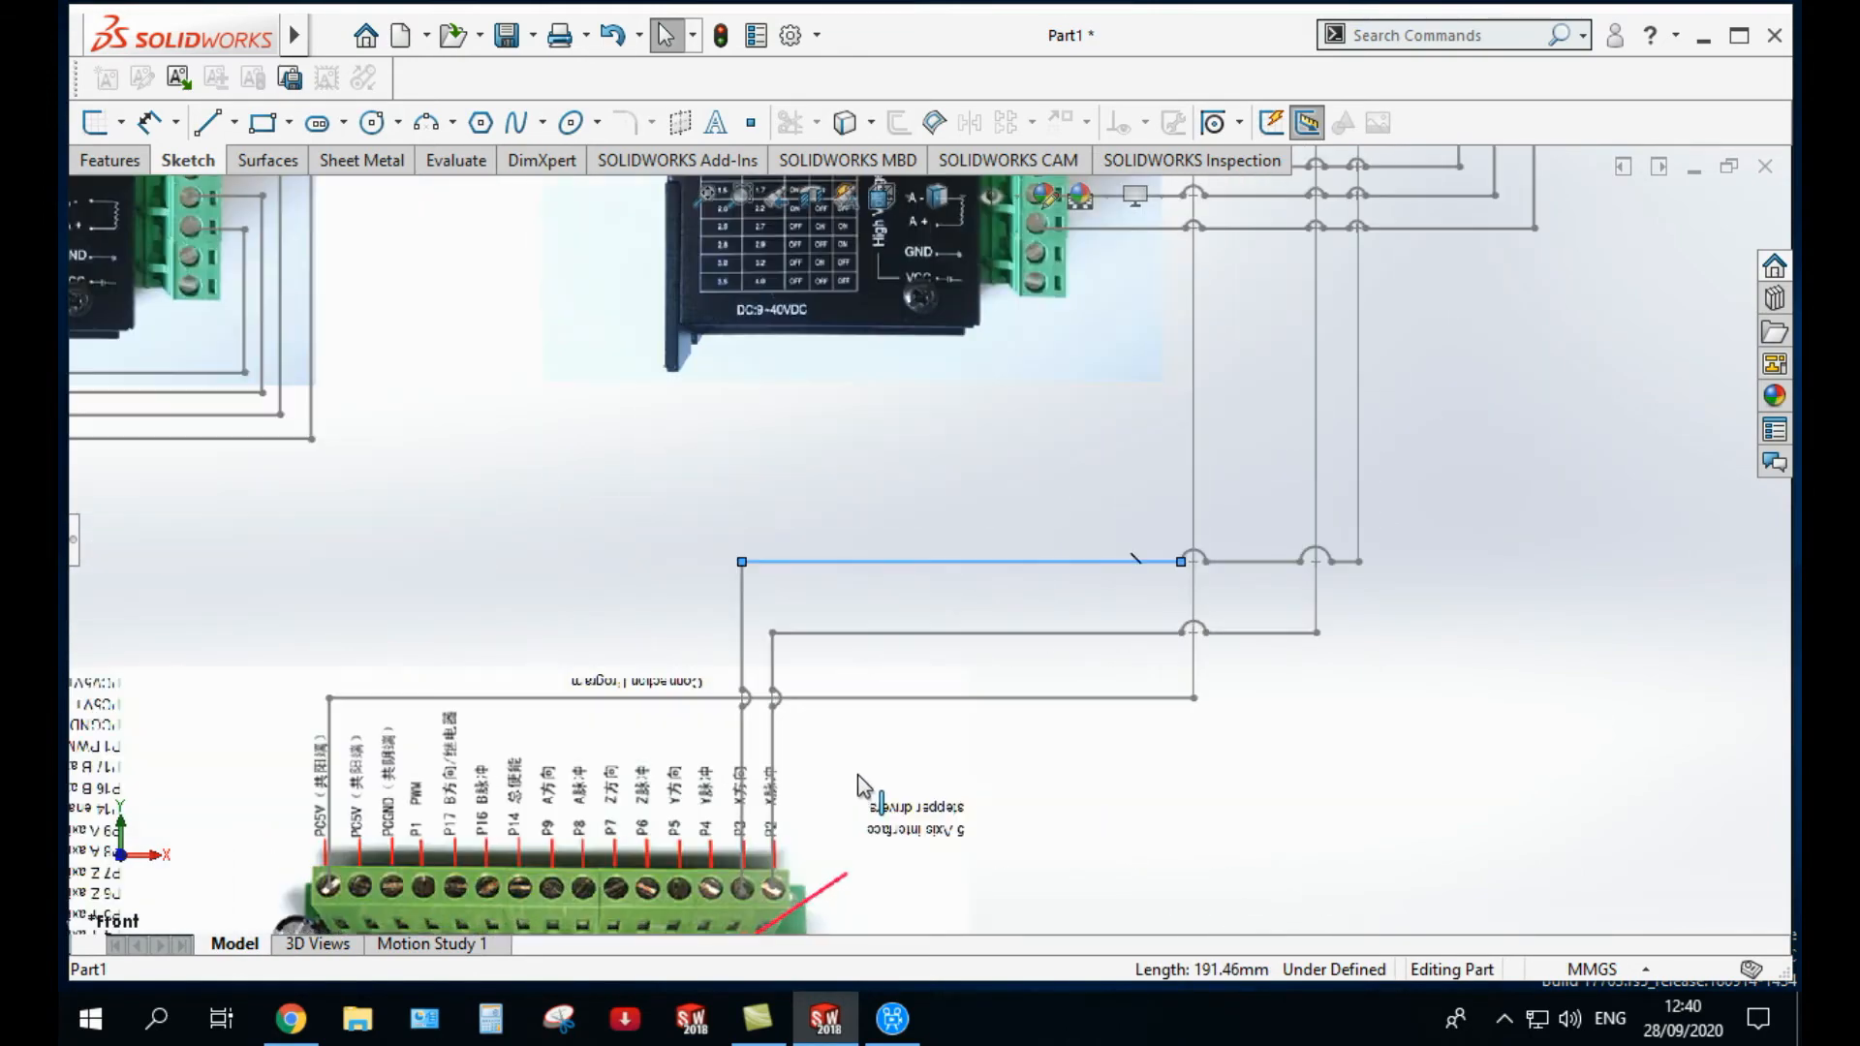
left_click(755, 852)
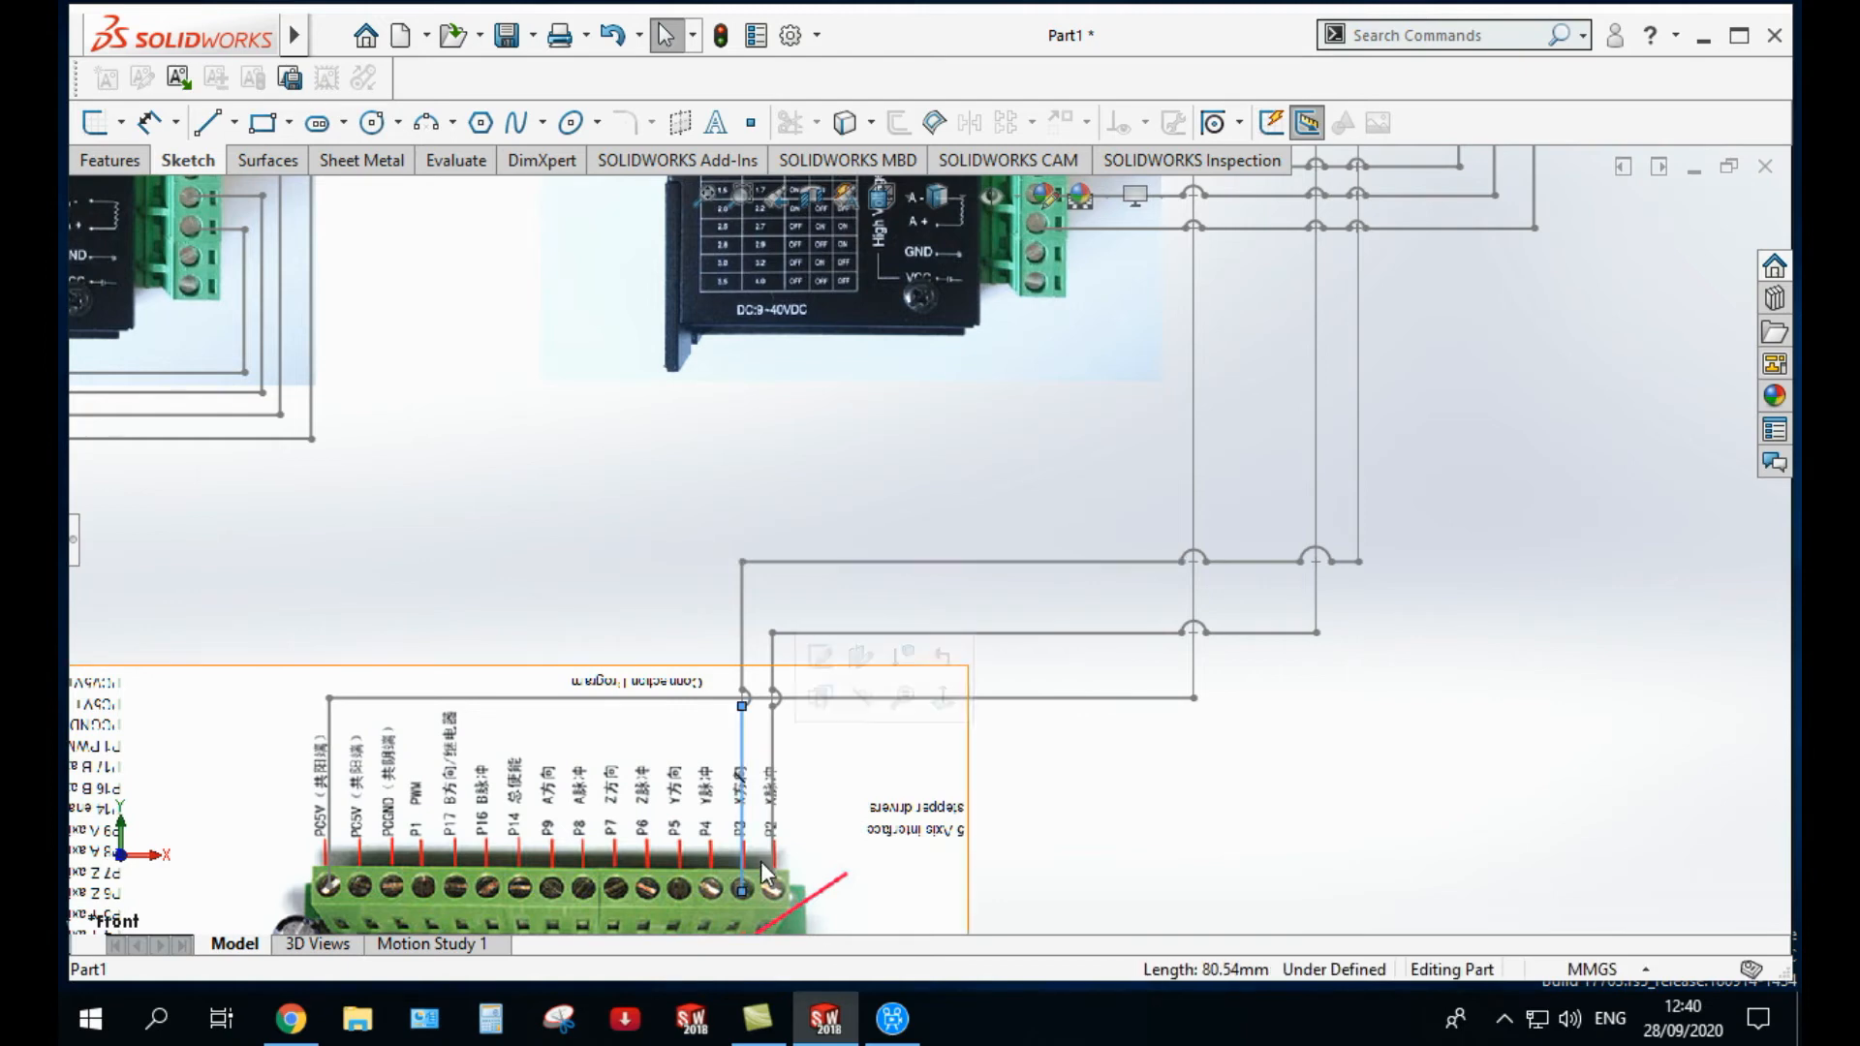
scroll(760, 843, "down", 3)
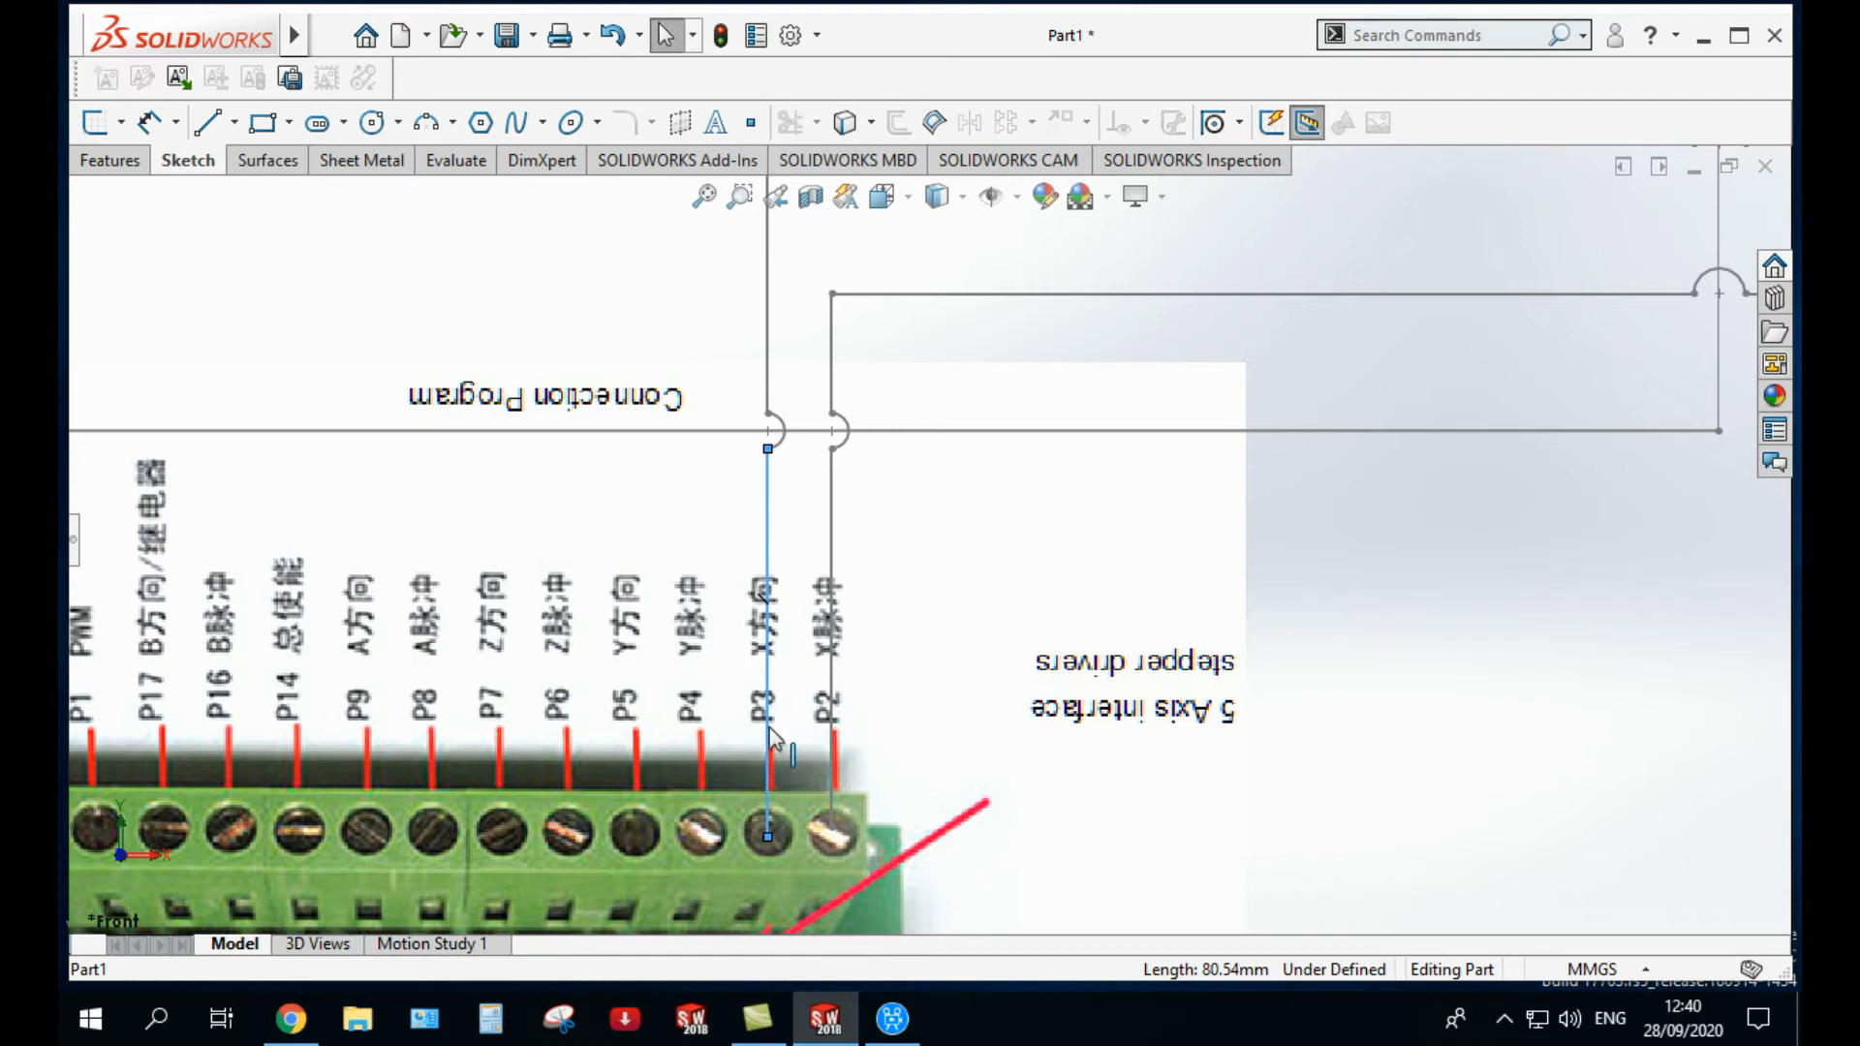
scroll(771, 741, "up", 5)
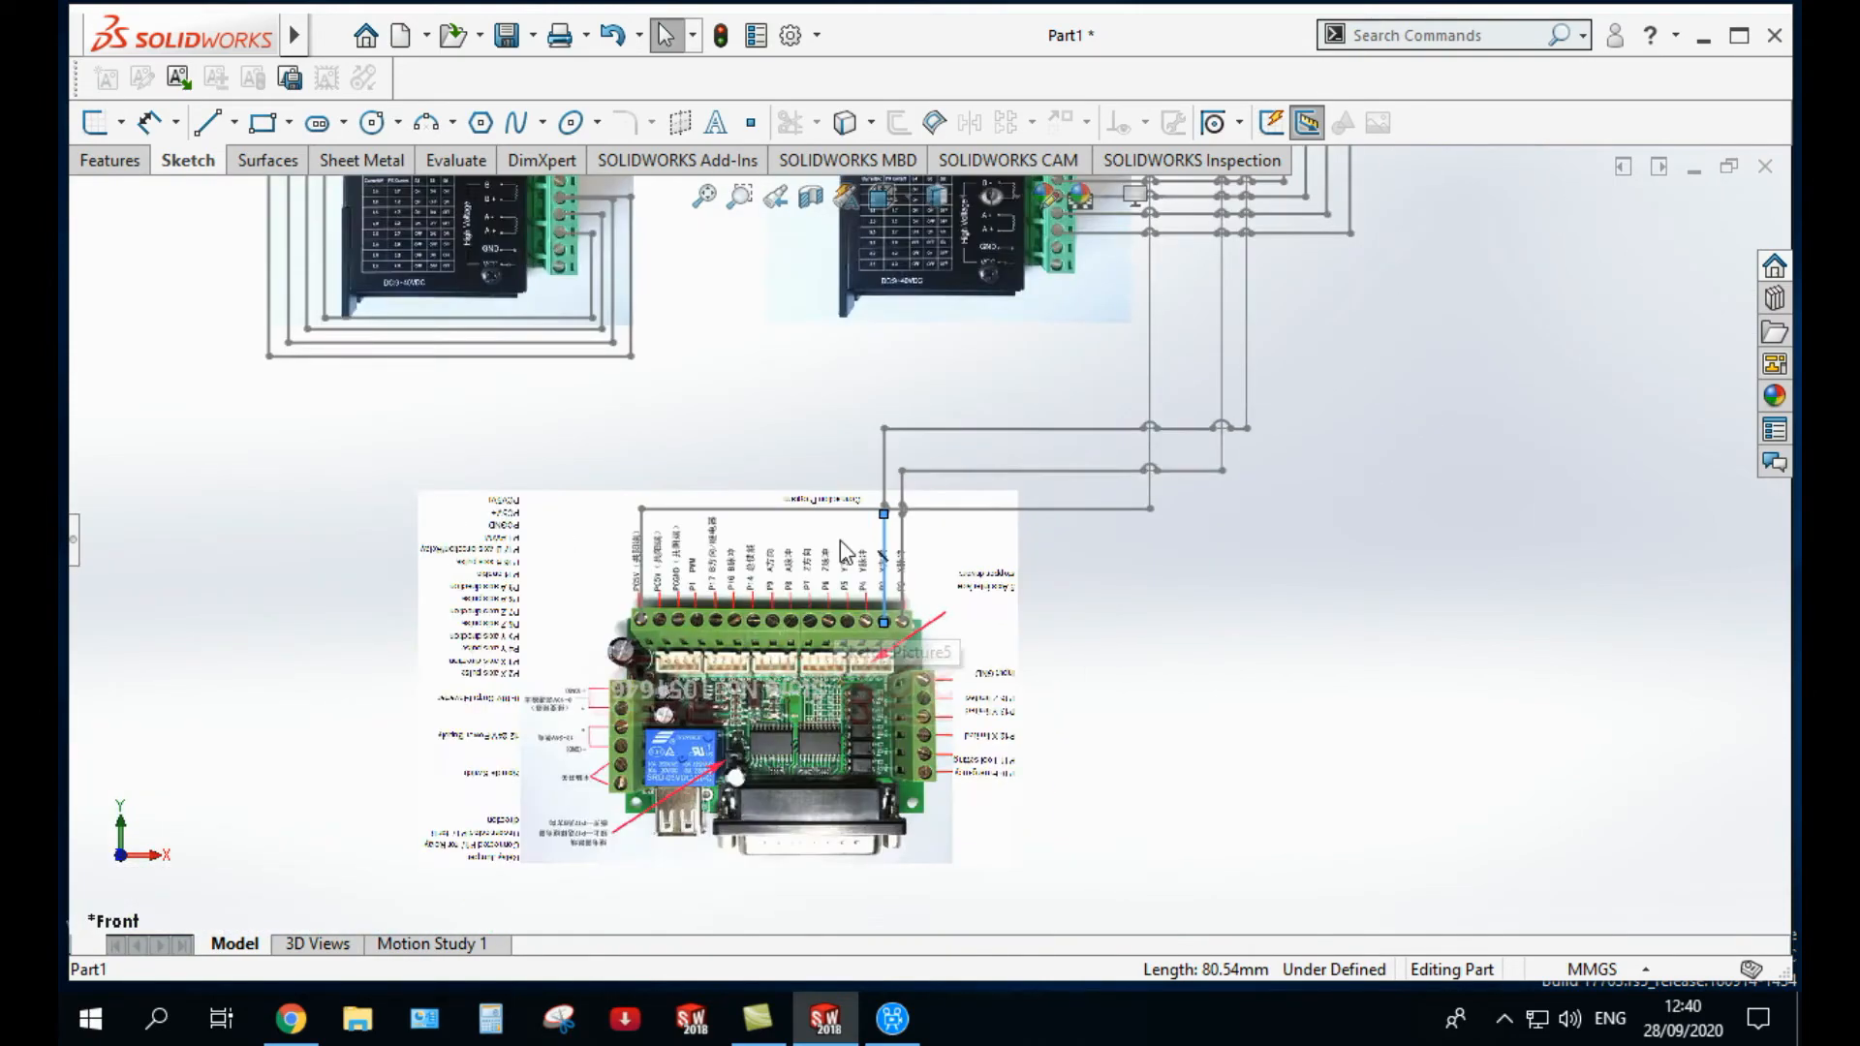
Trace the PUL- wire from both microstep drivers down to the P2 terminal of the breakout board
scroll(840, 550, "up", 3)
scroll(741, 504, "down", 8)
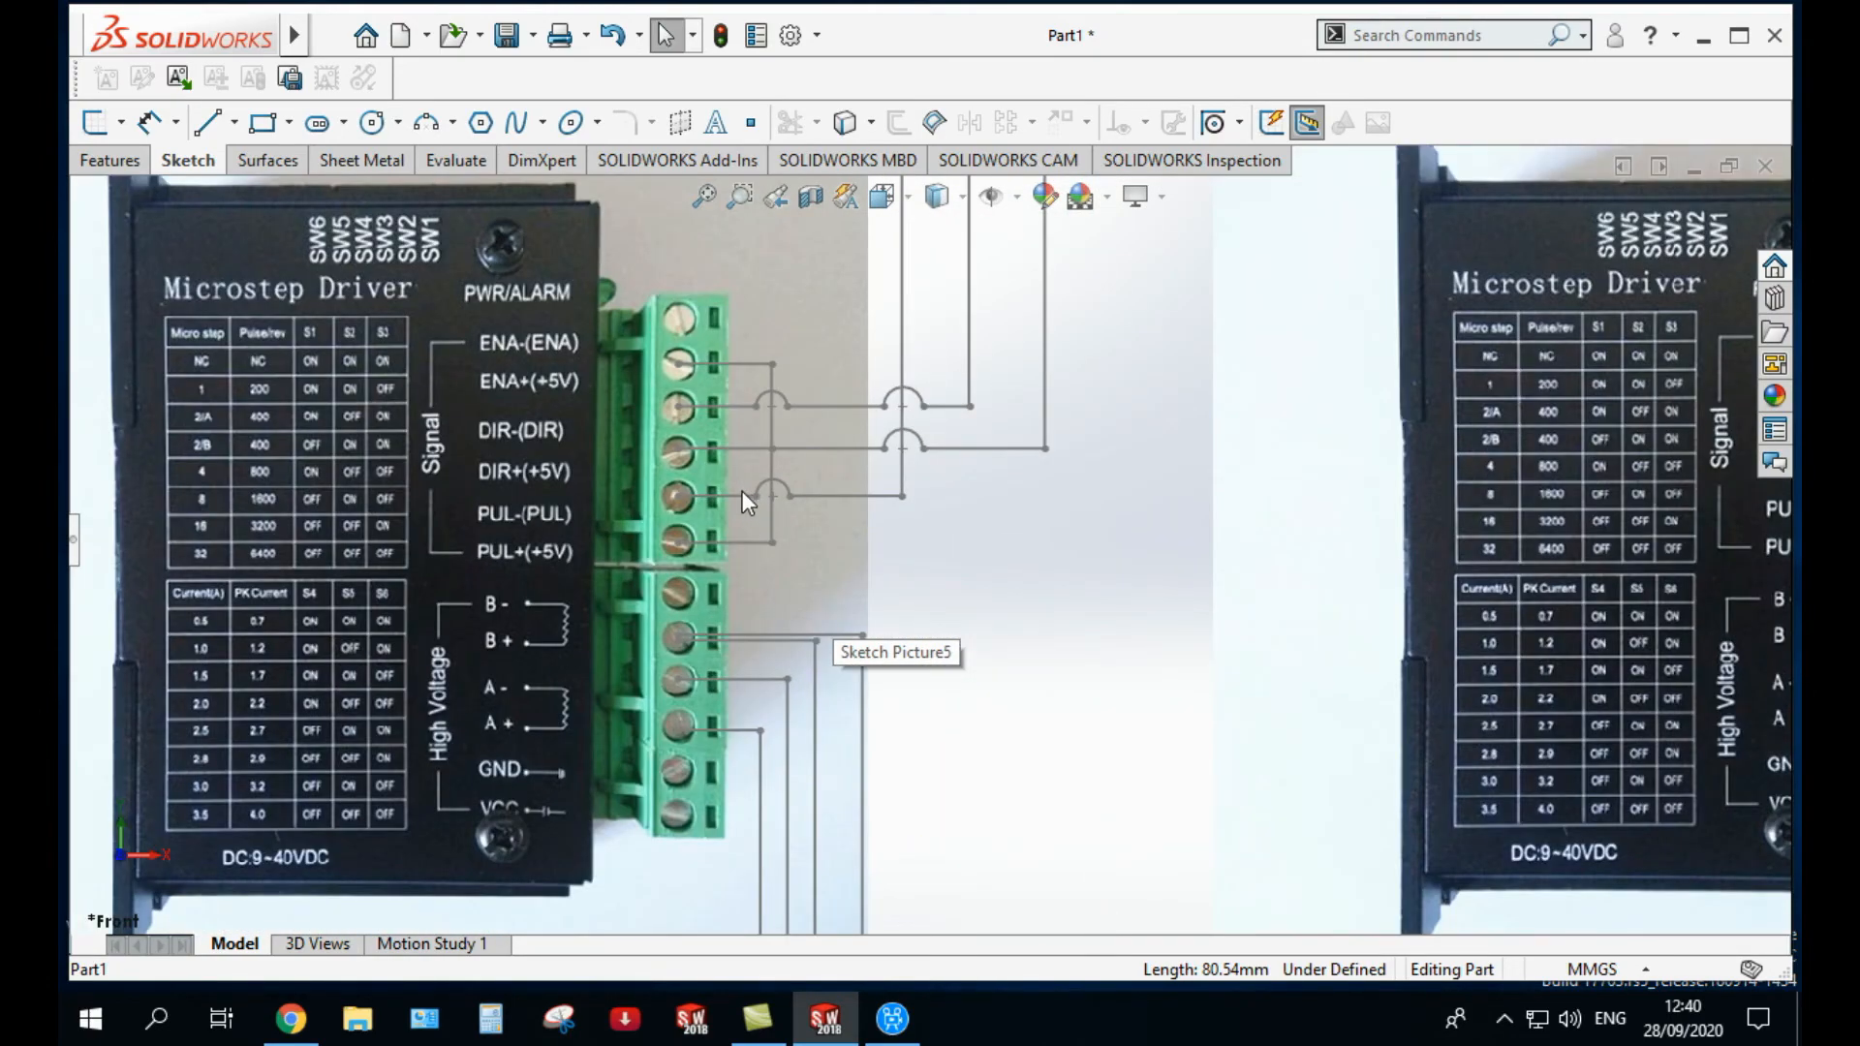
scroll(741, 490, "down", 2)
left_click(709, 501)
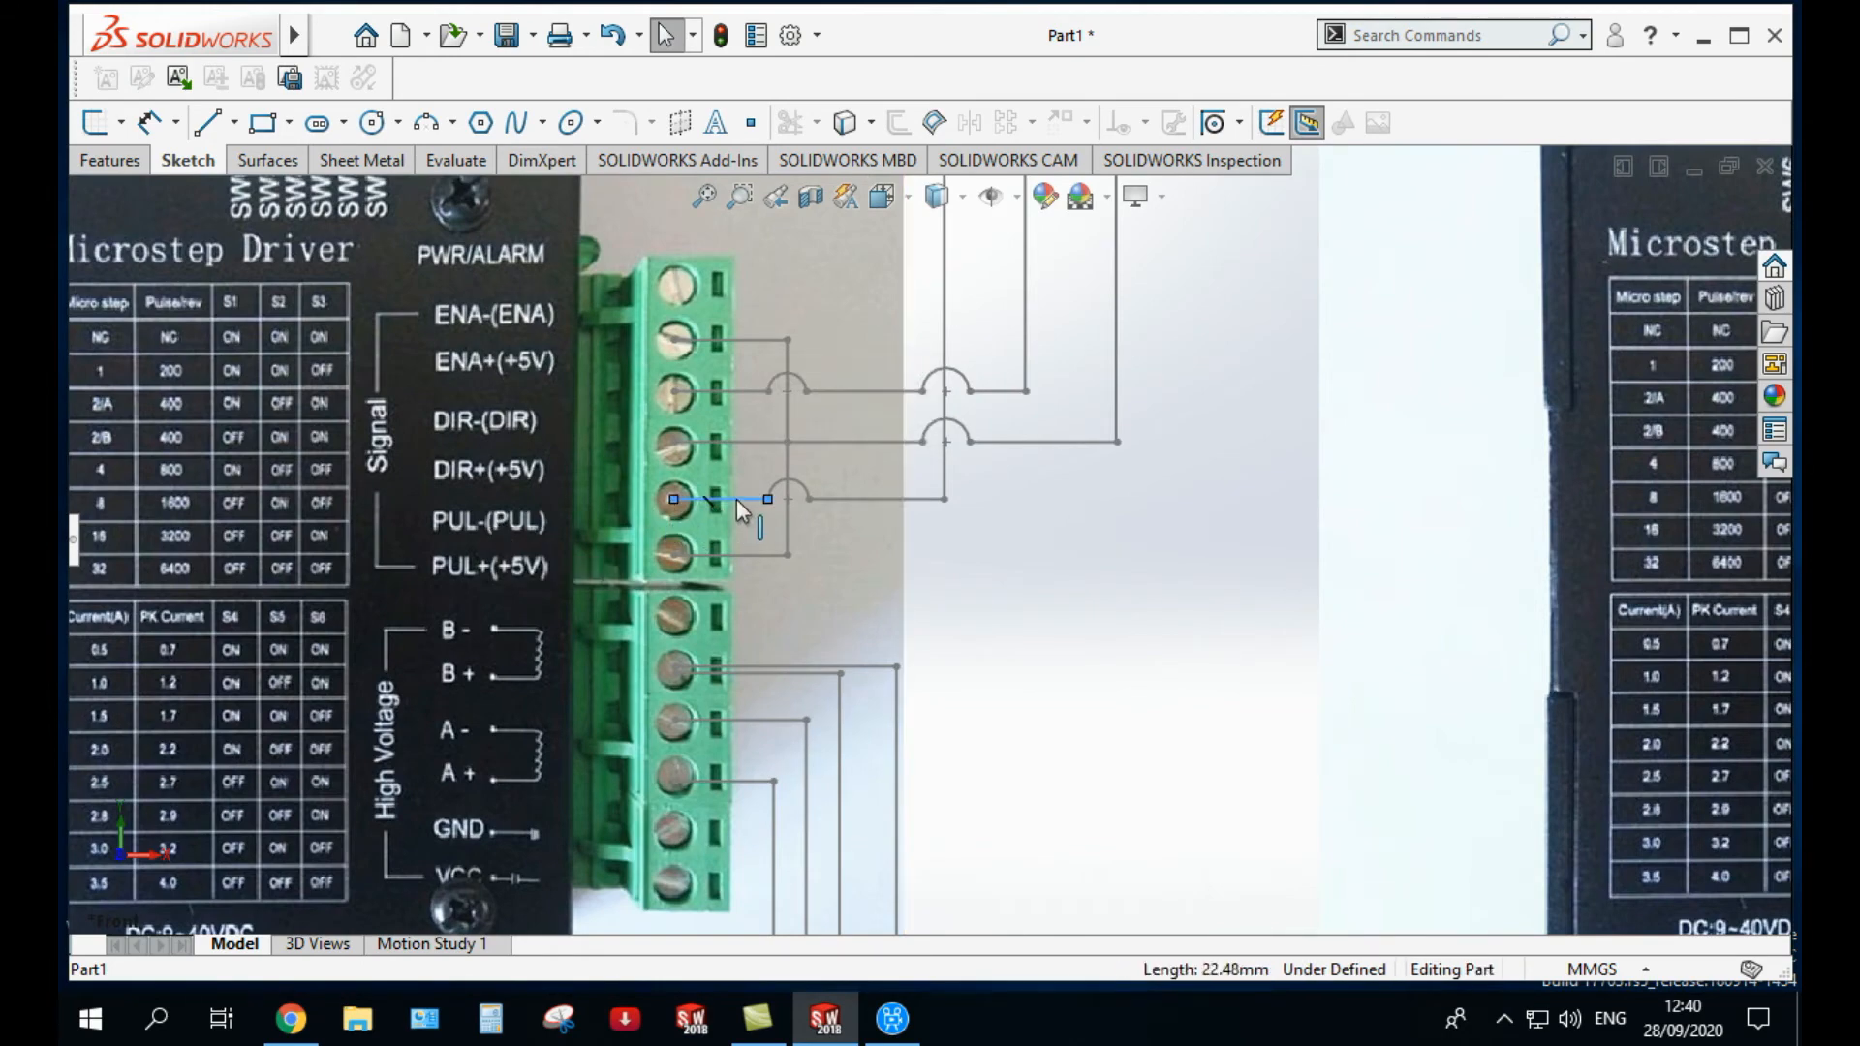
scroll(737, 498, "up", 3)
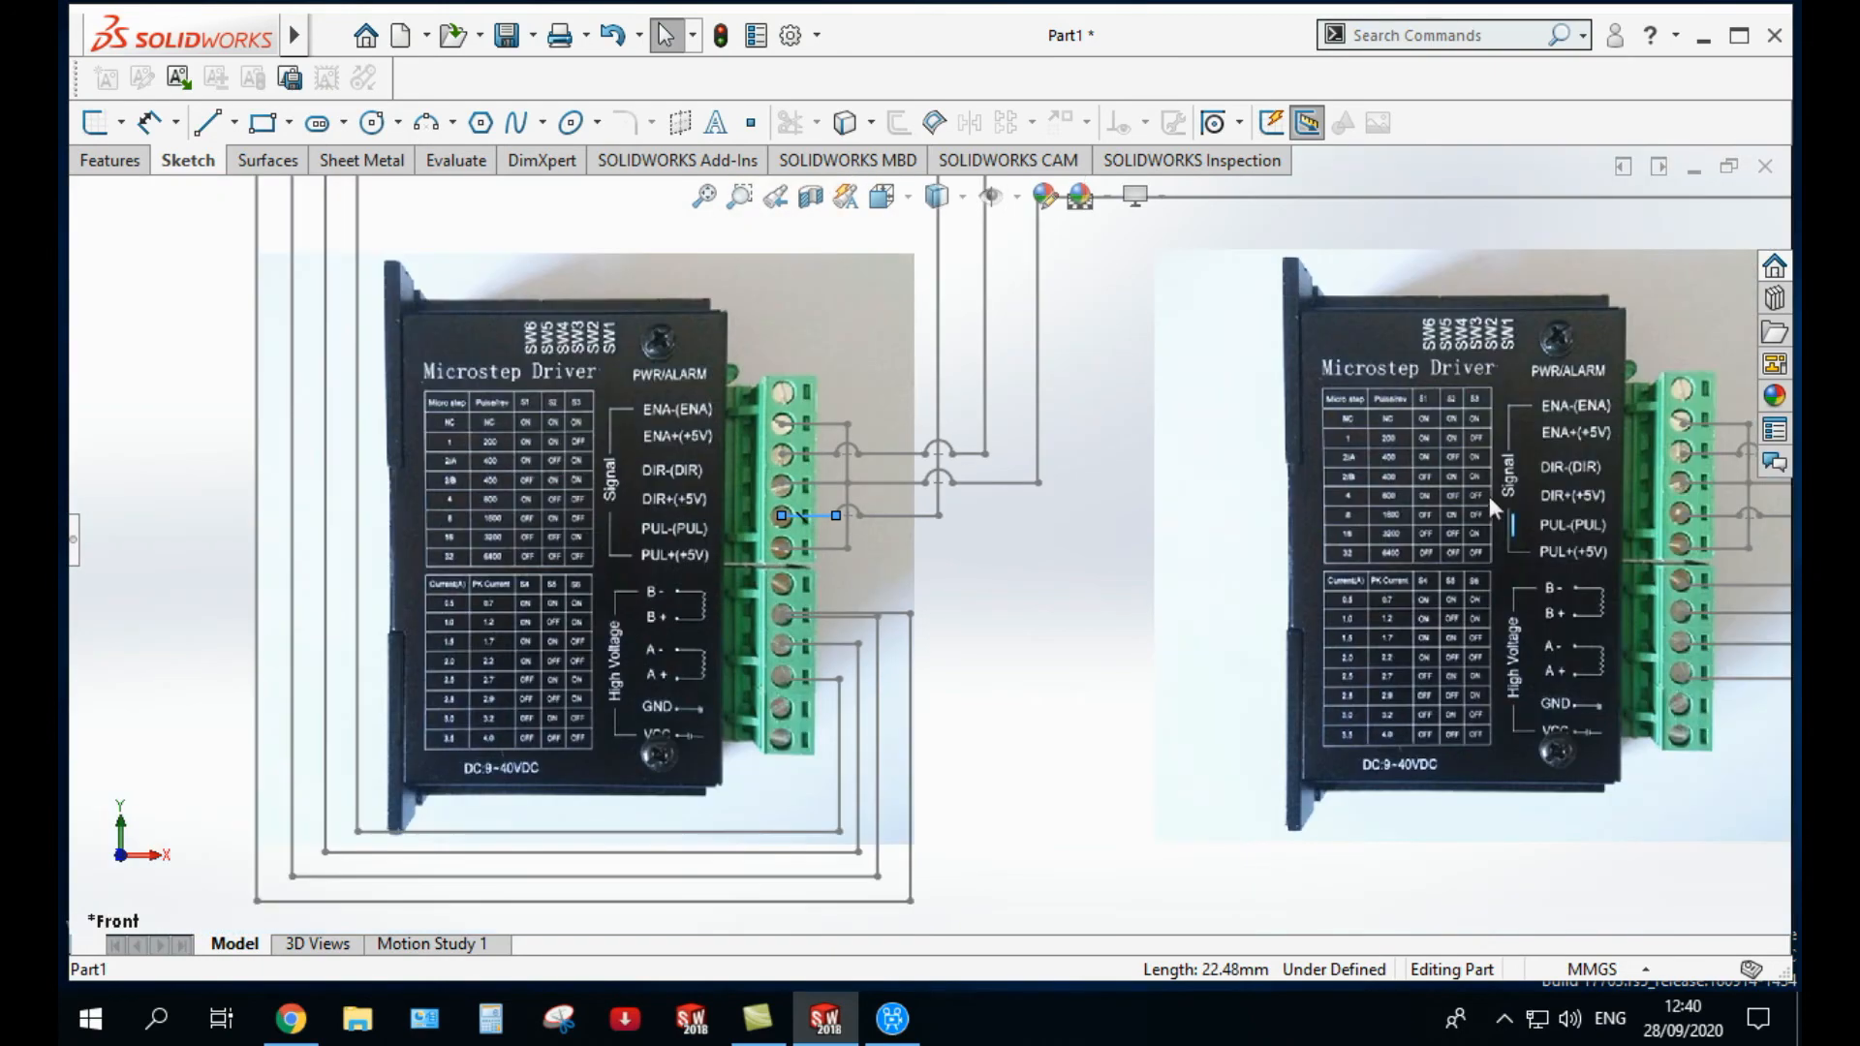
scroll(1490, 496, "down", 3)
scroll(1671, 514, "down", 1)
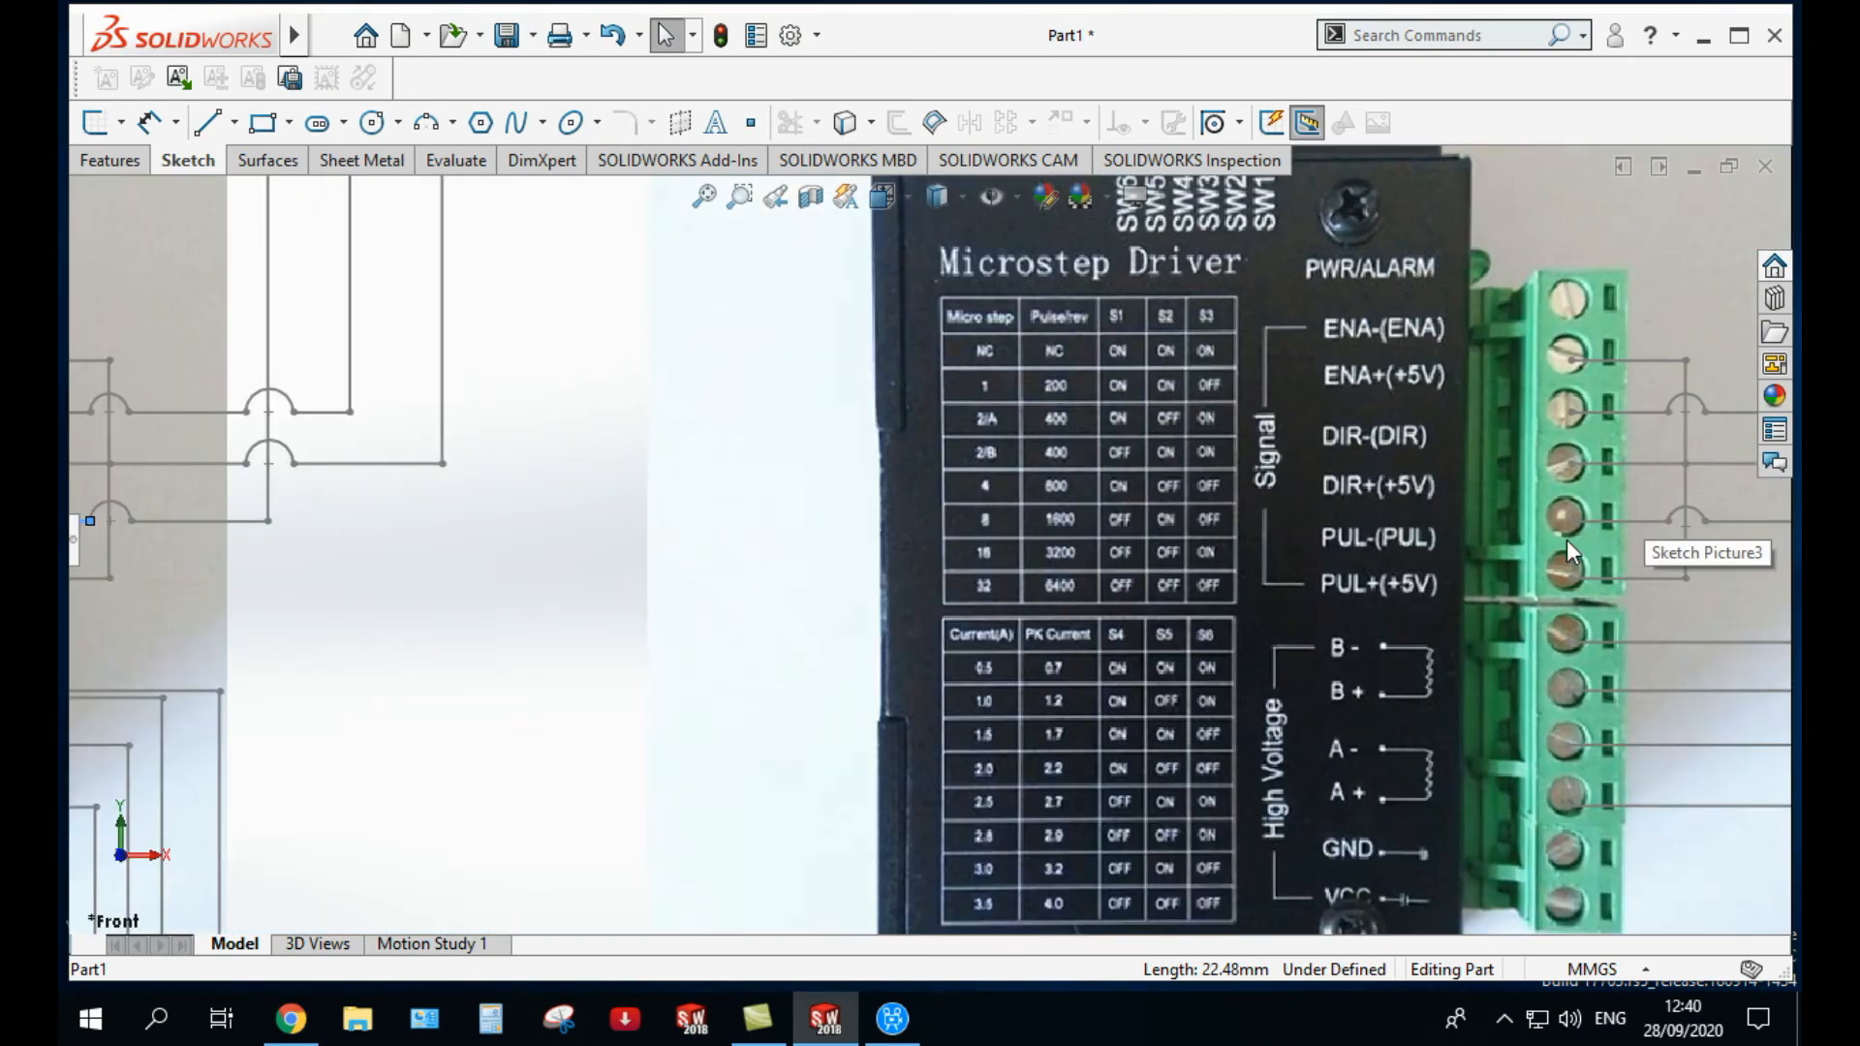
left_click(1635, 521)
scroll(1627, 525, "up", 3)
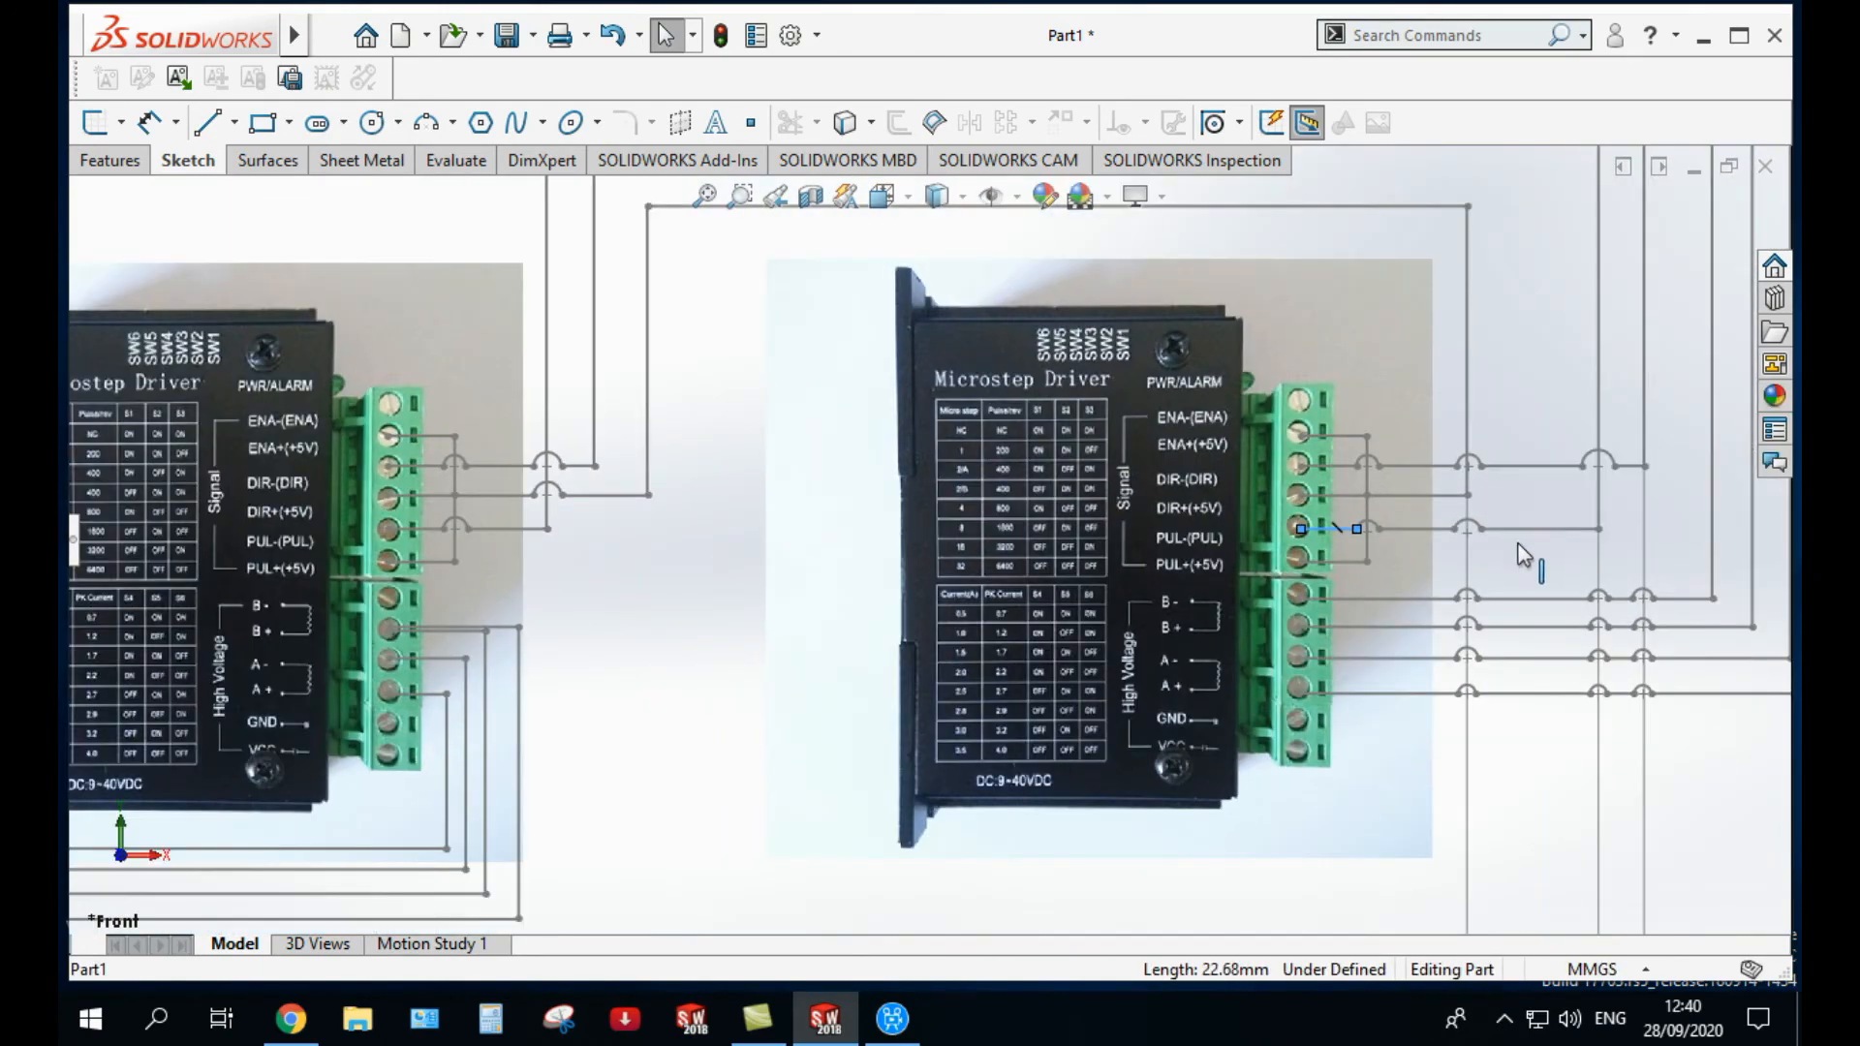
left_click(1569, 529)
left_click(1599, 719)
scroll(1598, 719, "up", 5)
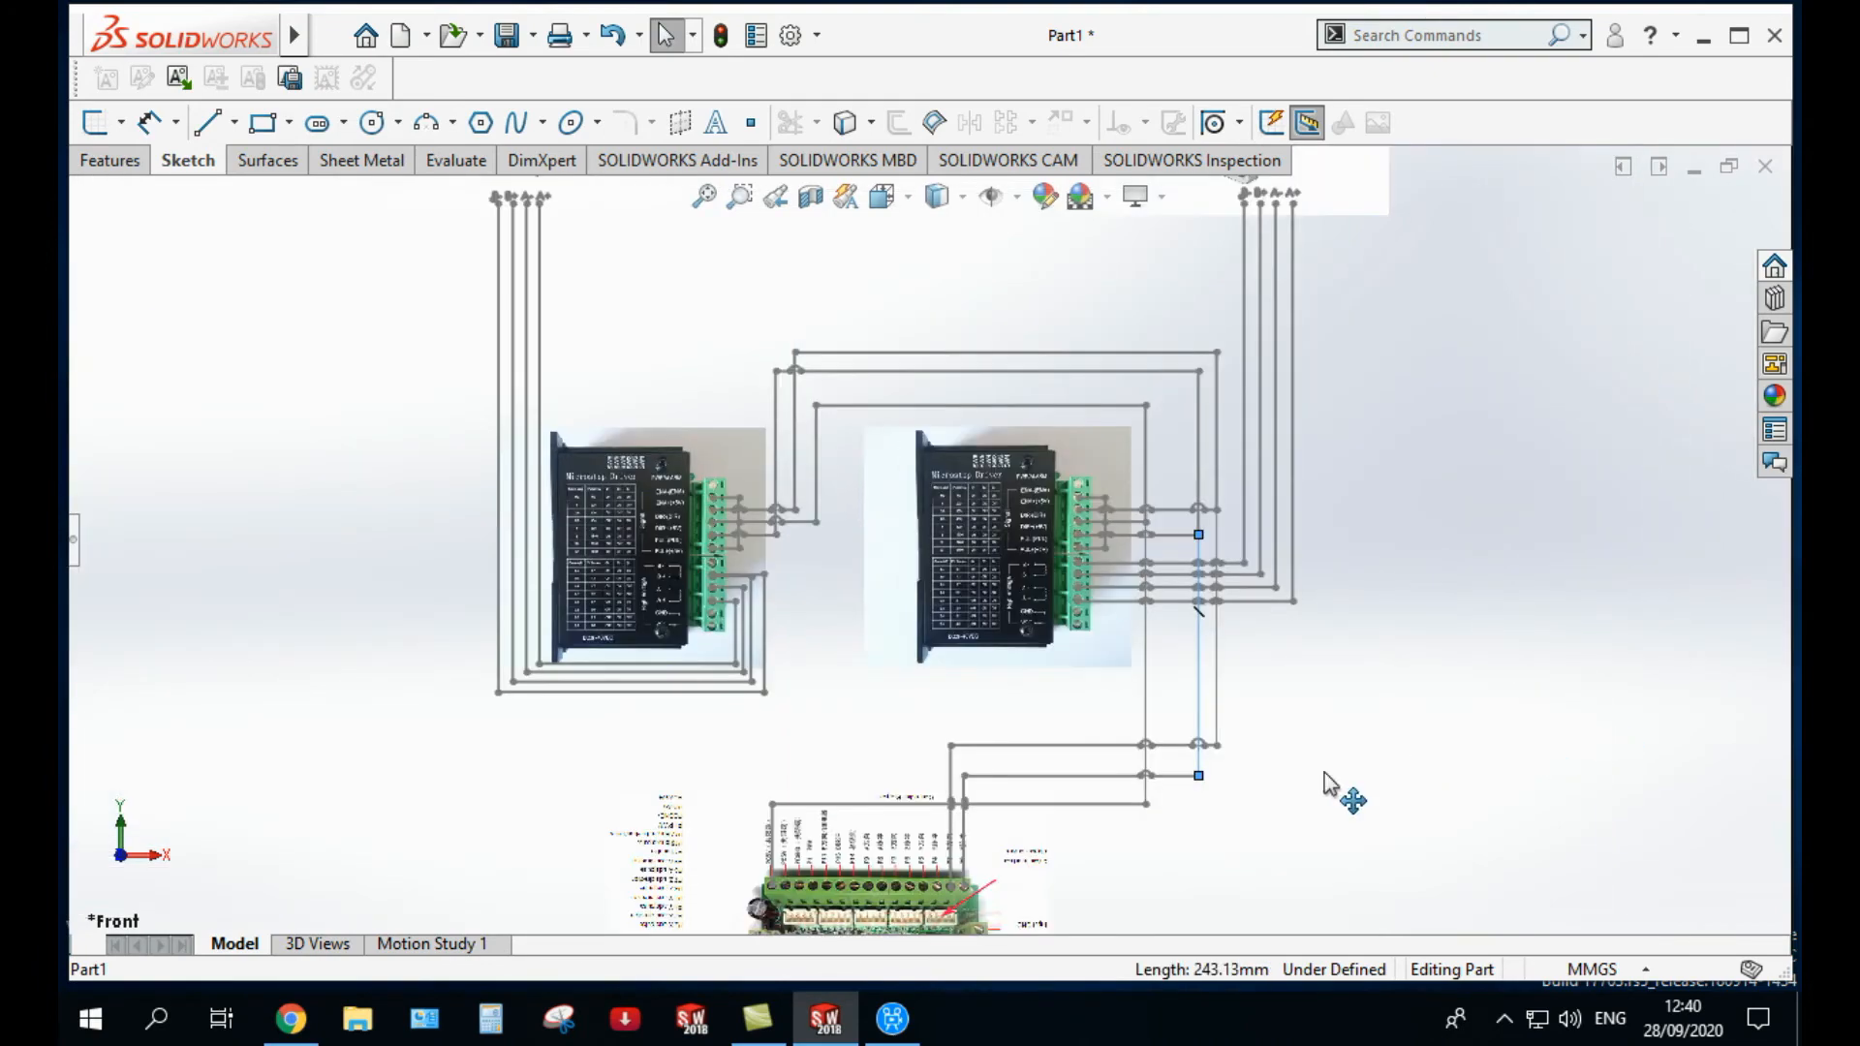
scroll(1163, 787, "down", 4)
left_click(886, 700)
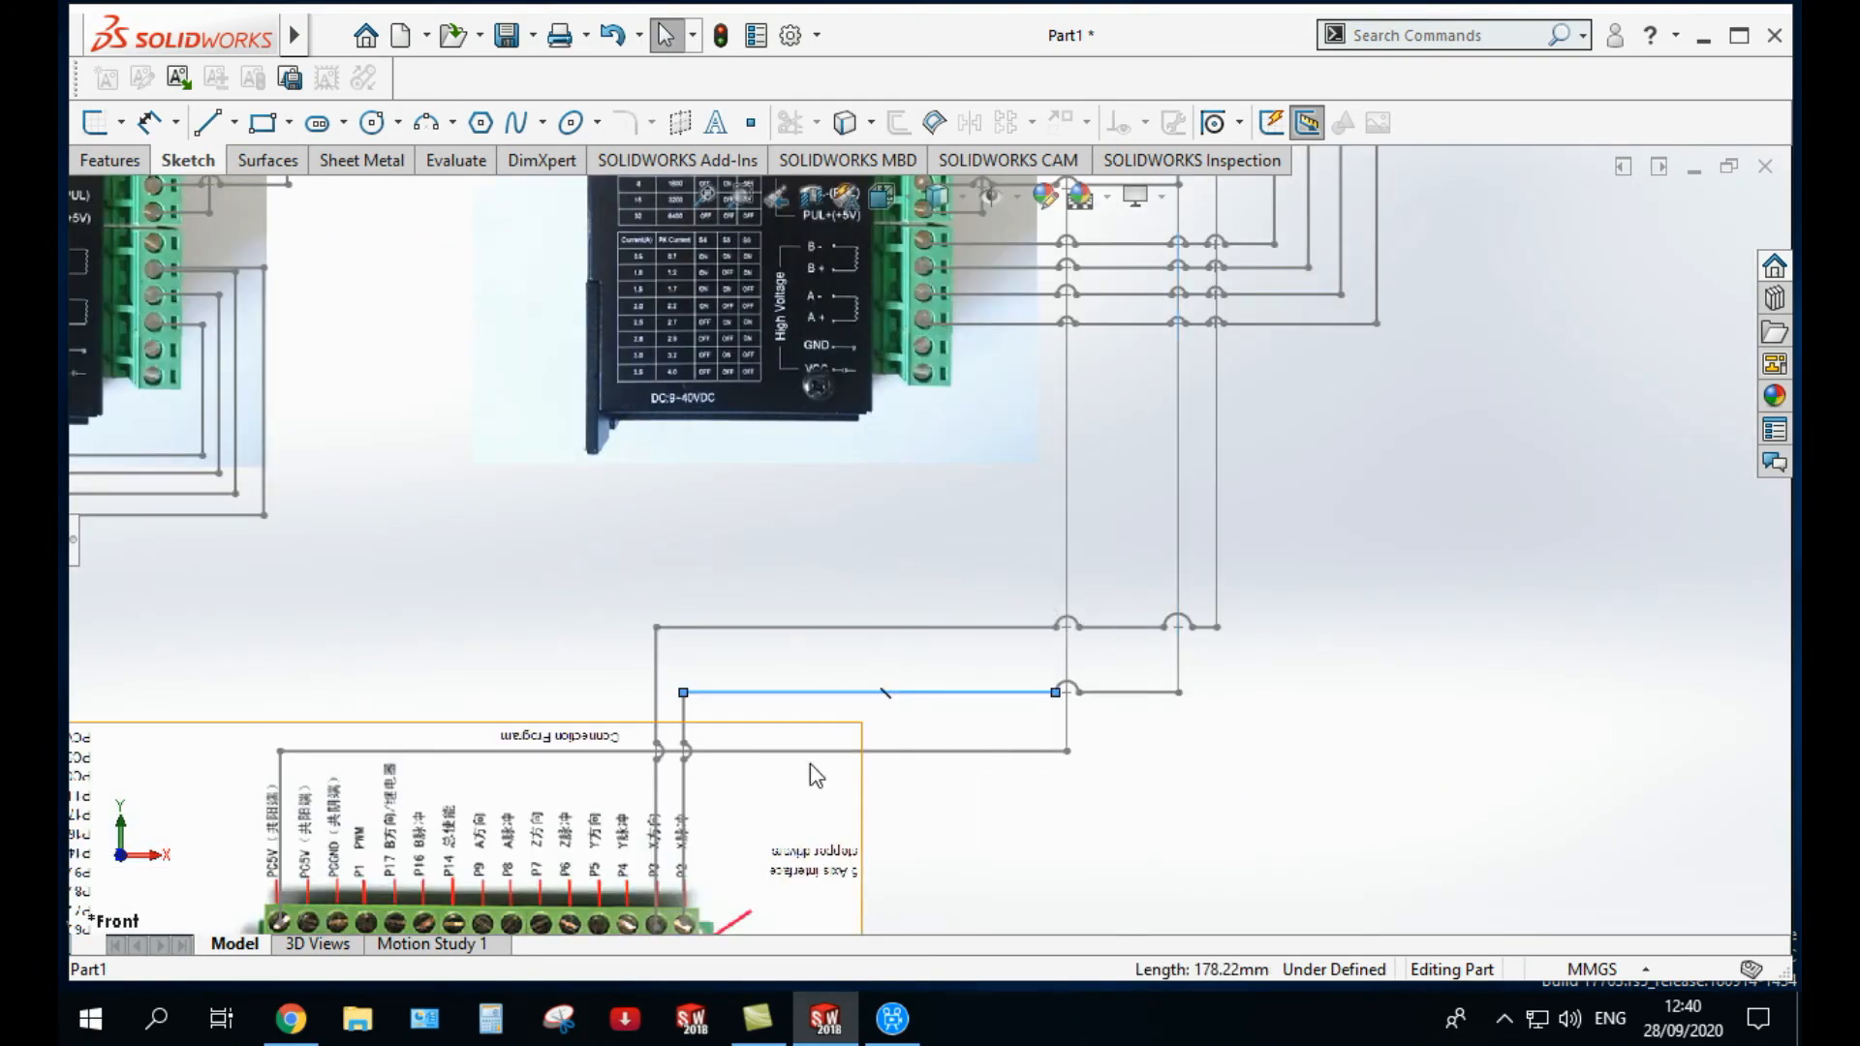
scroll(810, 764, "up", 3)
scroll(807, 765, "down", 3)
left_click(754, 750)
scroll(755, 750, "down", 2)
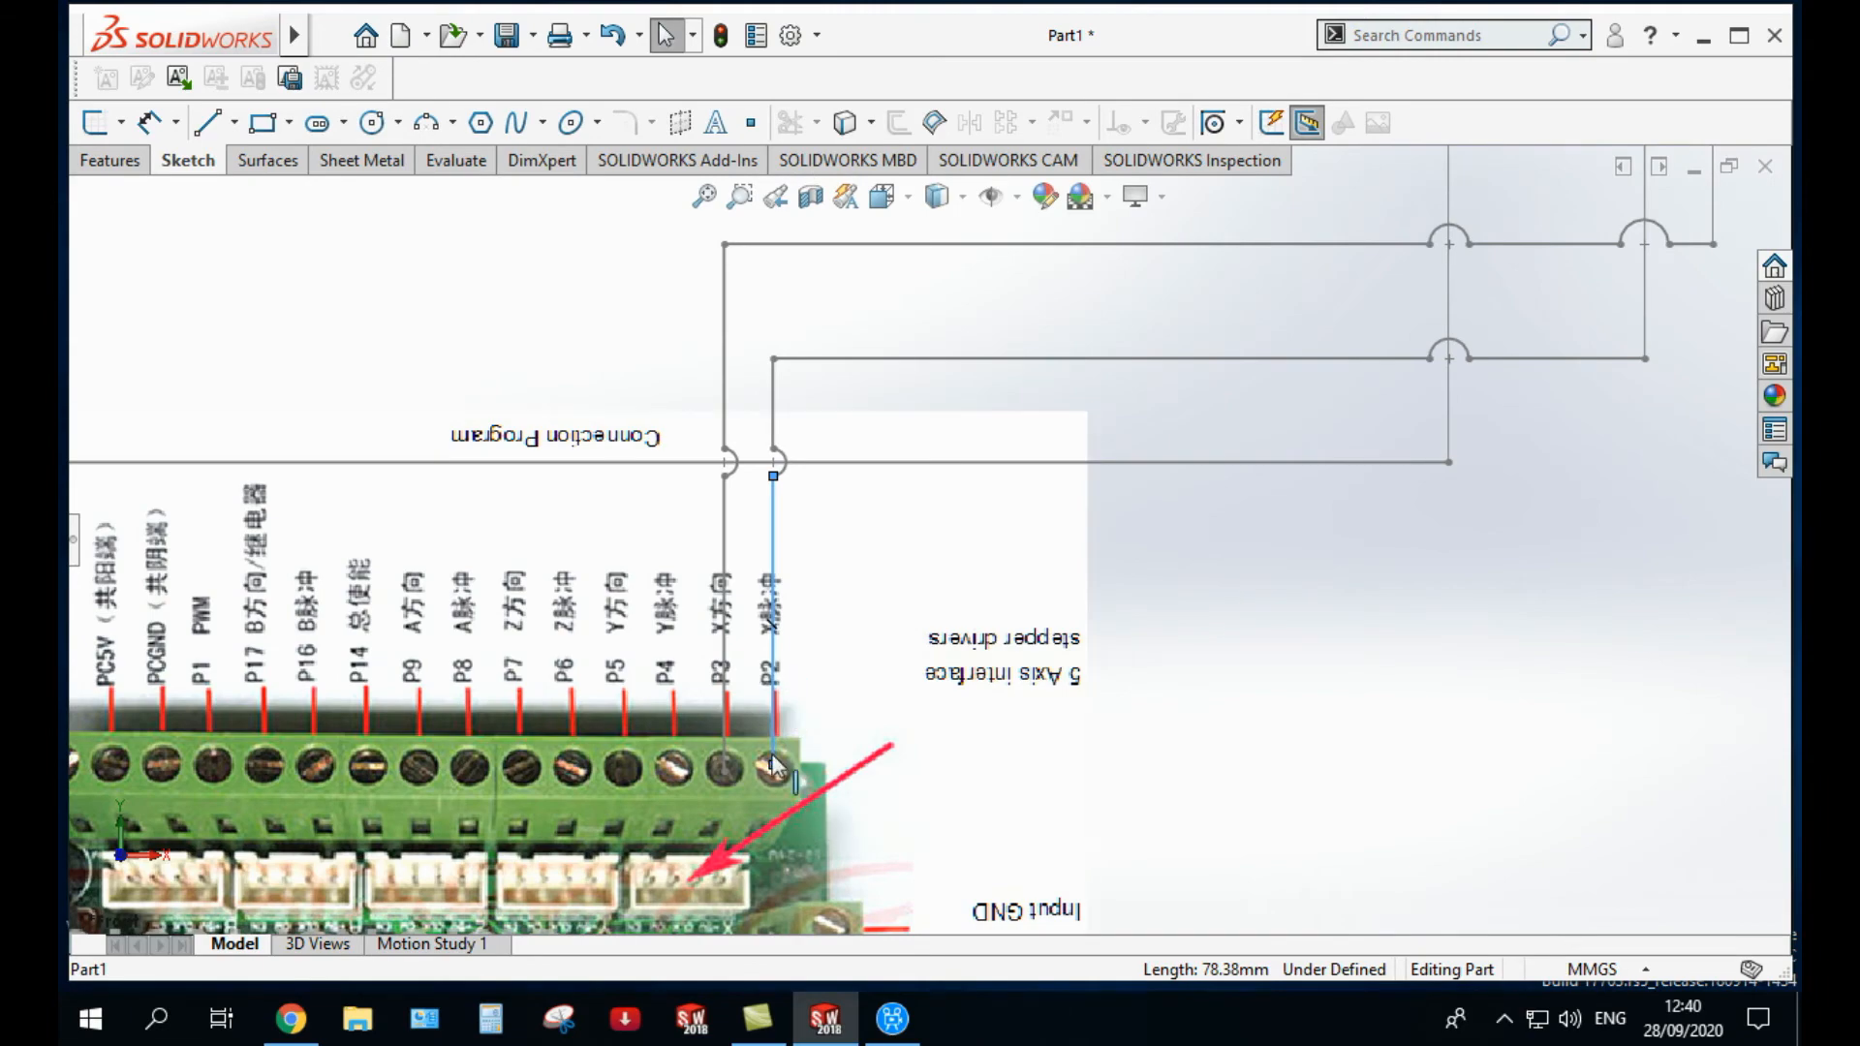
scroll(771, 753, "up", 6)
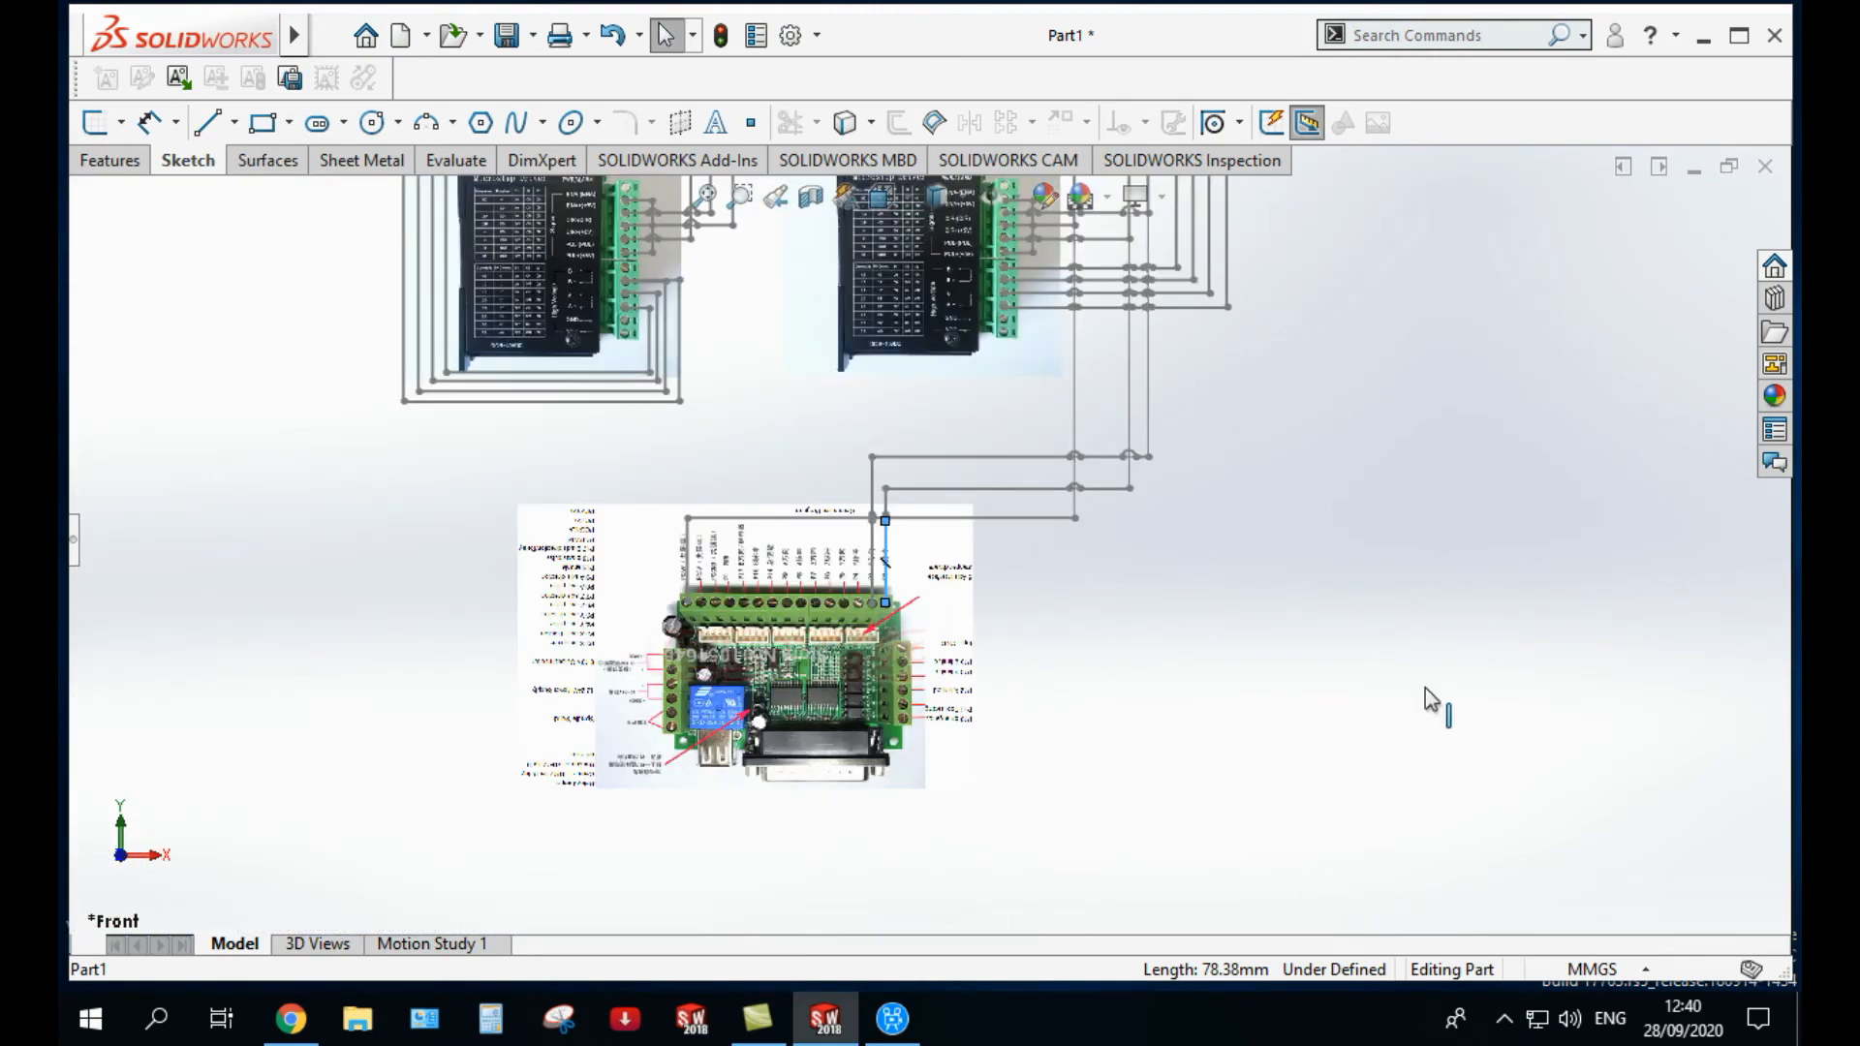
left_click(1400, 700)
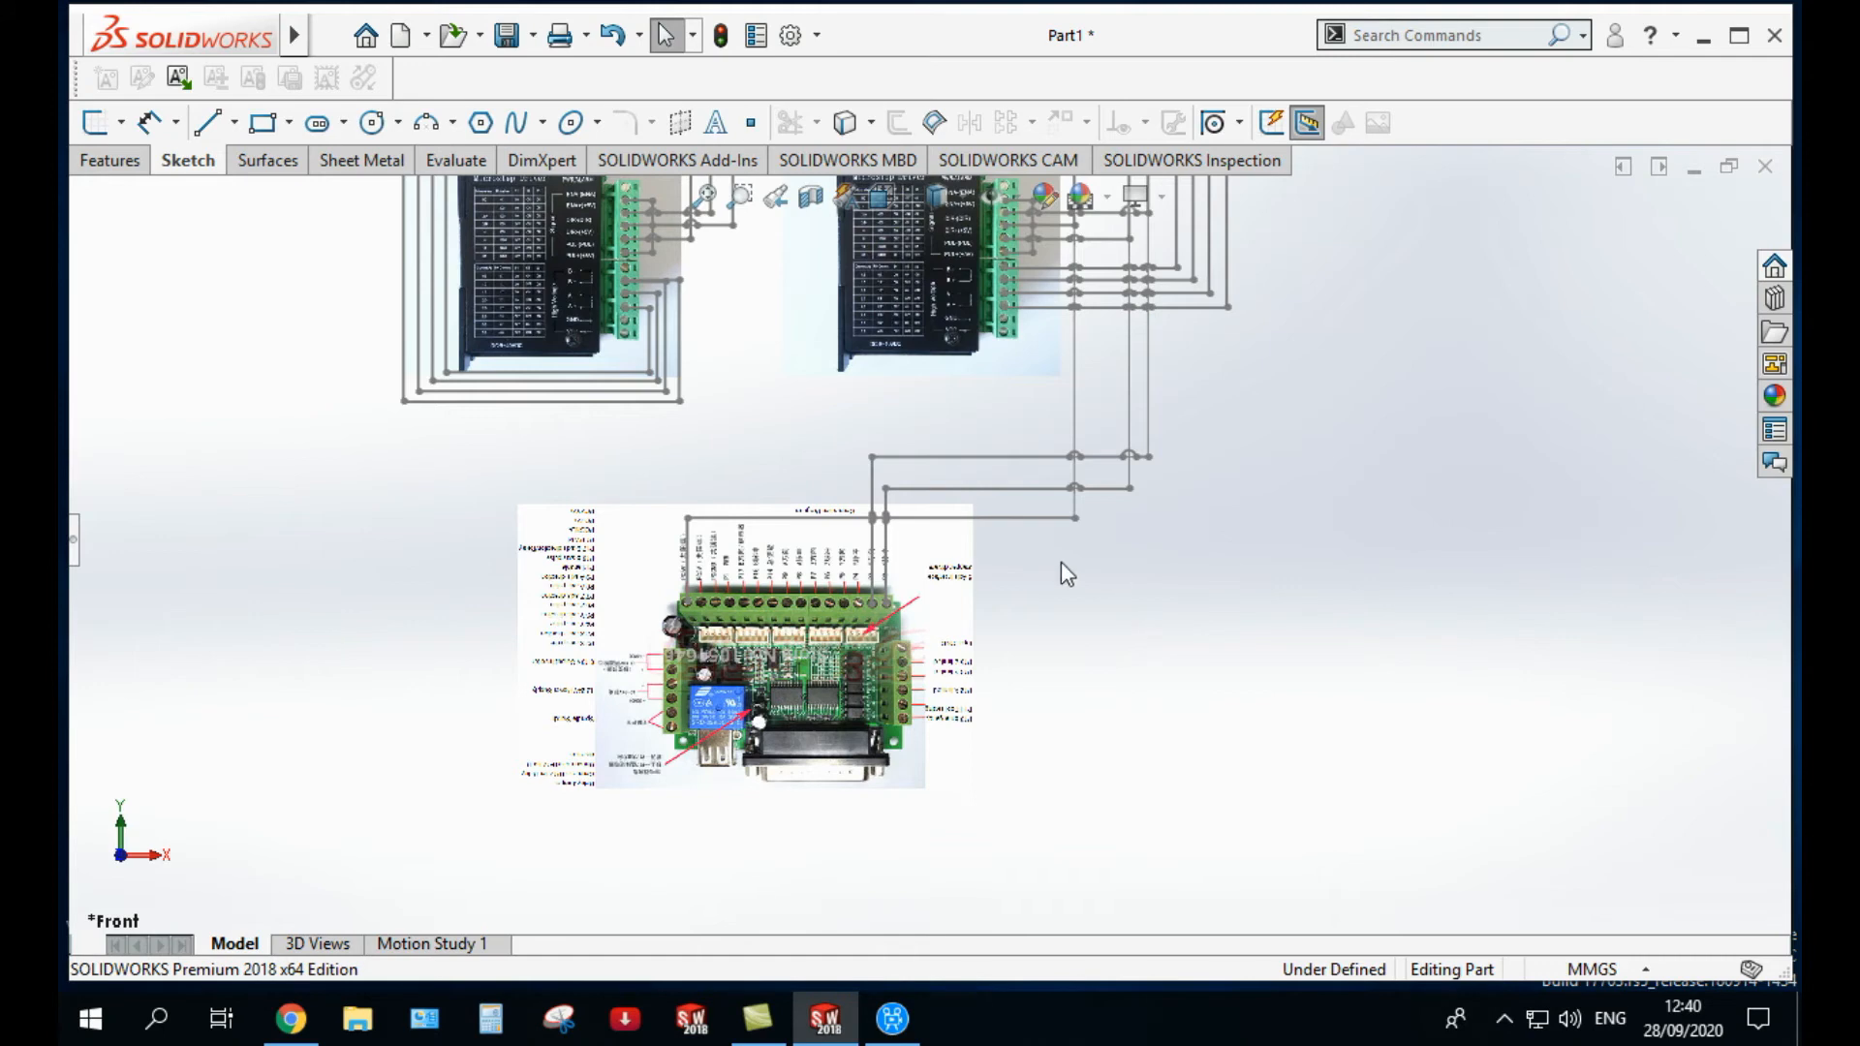
Review the PC5V line at the breakout board and the signal terminals on both microstep drivers
scroll(770, 535, "up", 2)
scroll(772, 537, "down", 2)
scroll(806, 528, "up", 1)
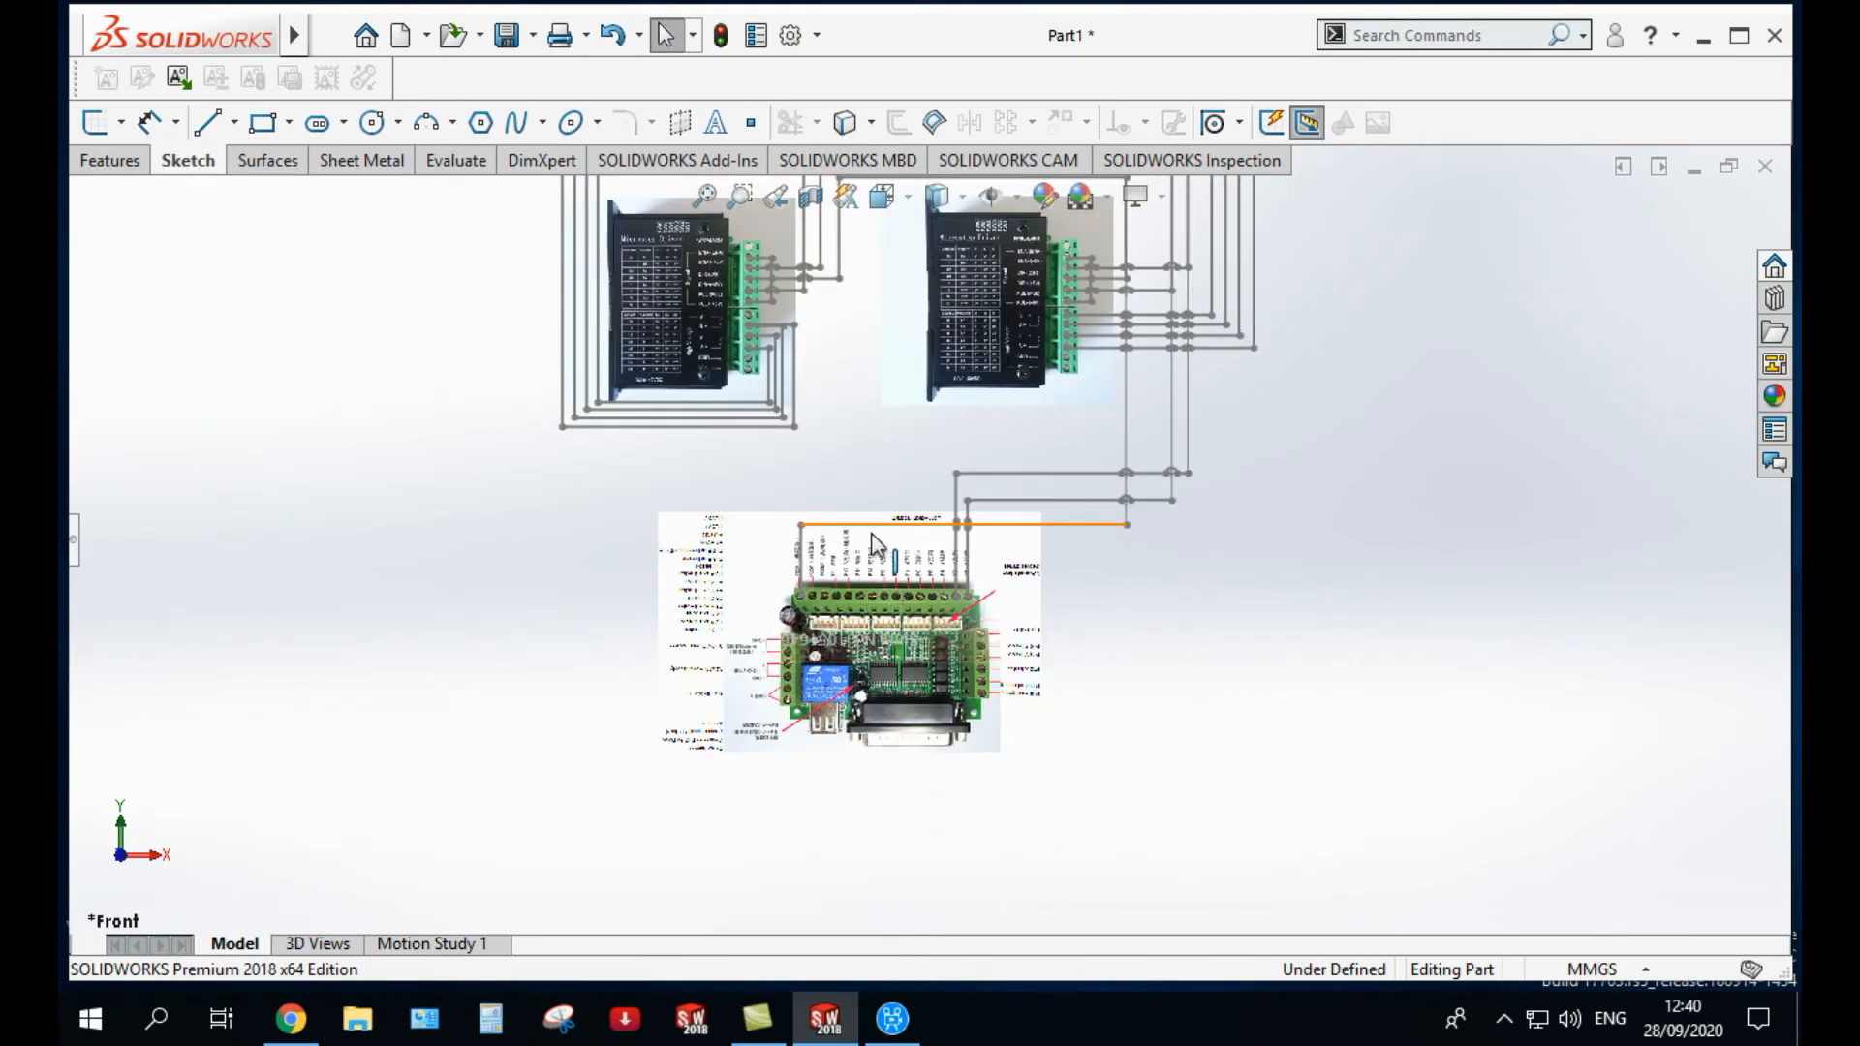
left_click(802, 557)
scroll(786, 265, "up", 1)
scroll(798, 339, "down", 5)
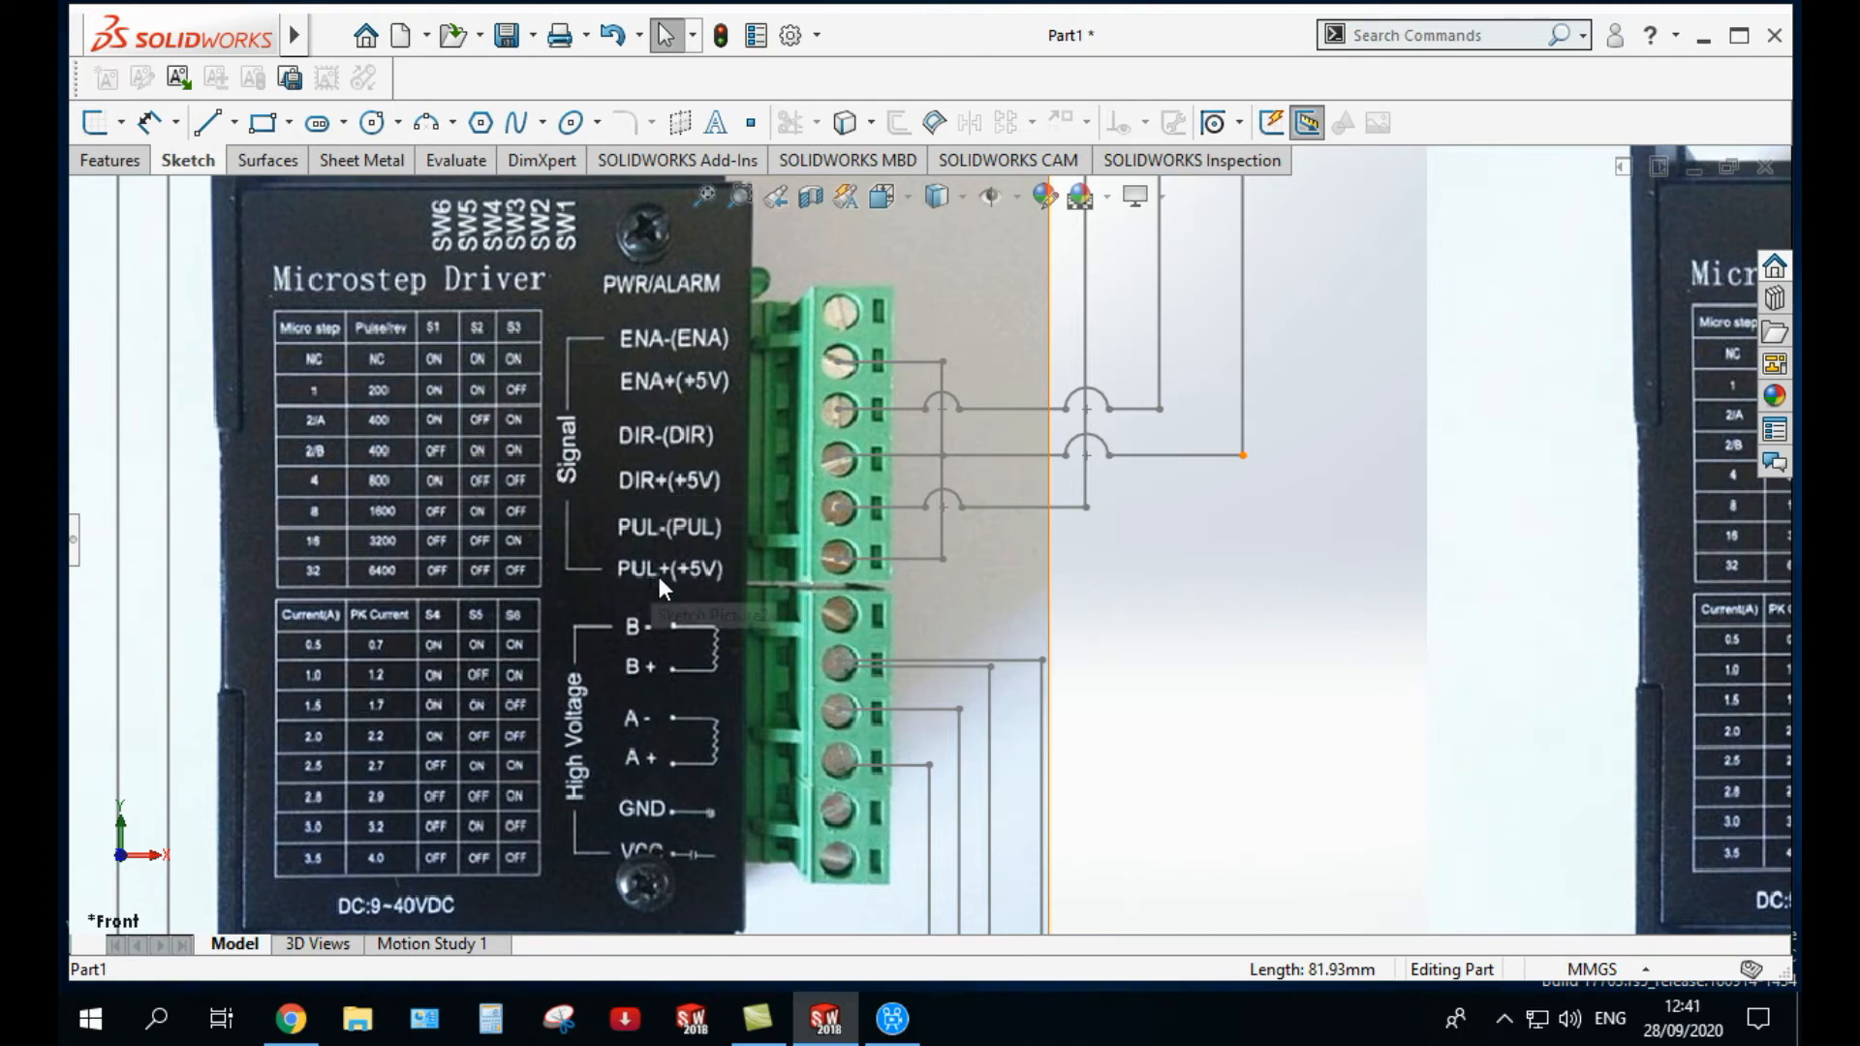
scroll(689, 577, "up", 6)
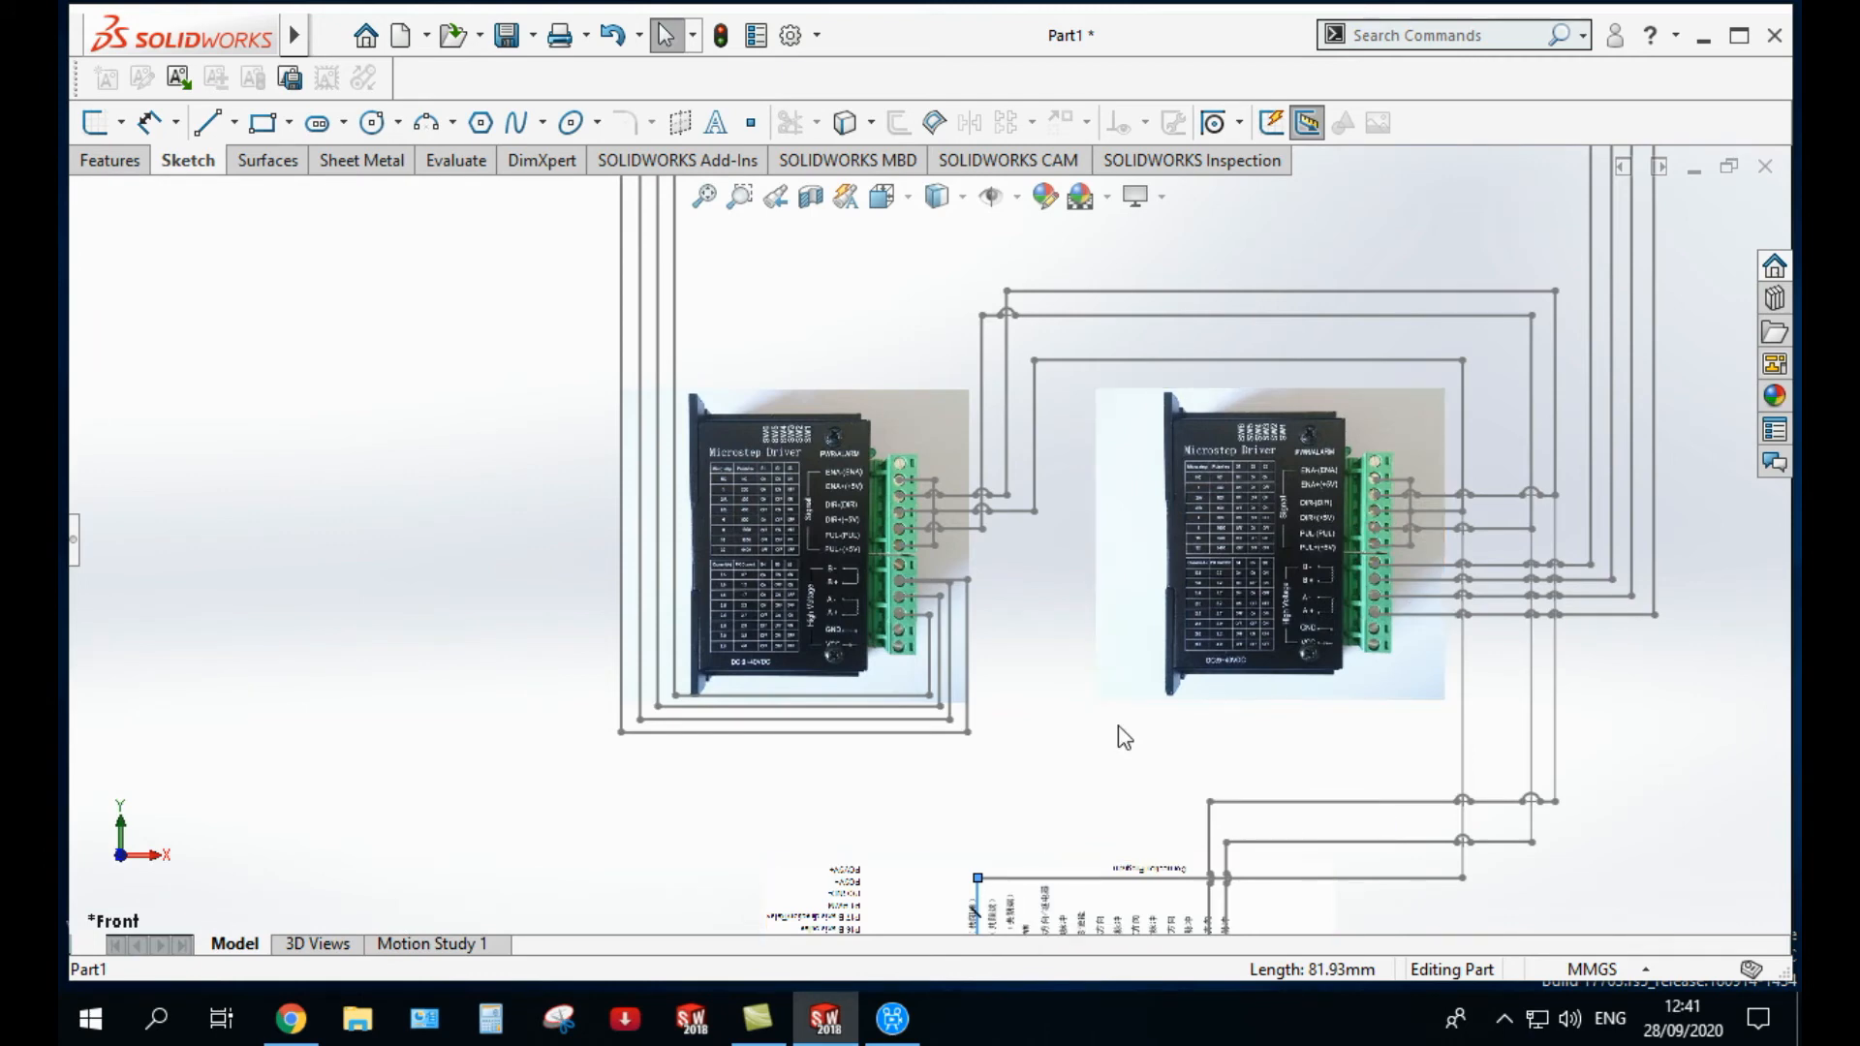
left_click(1097, 688)
scroll(906, 487, "down", 5)
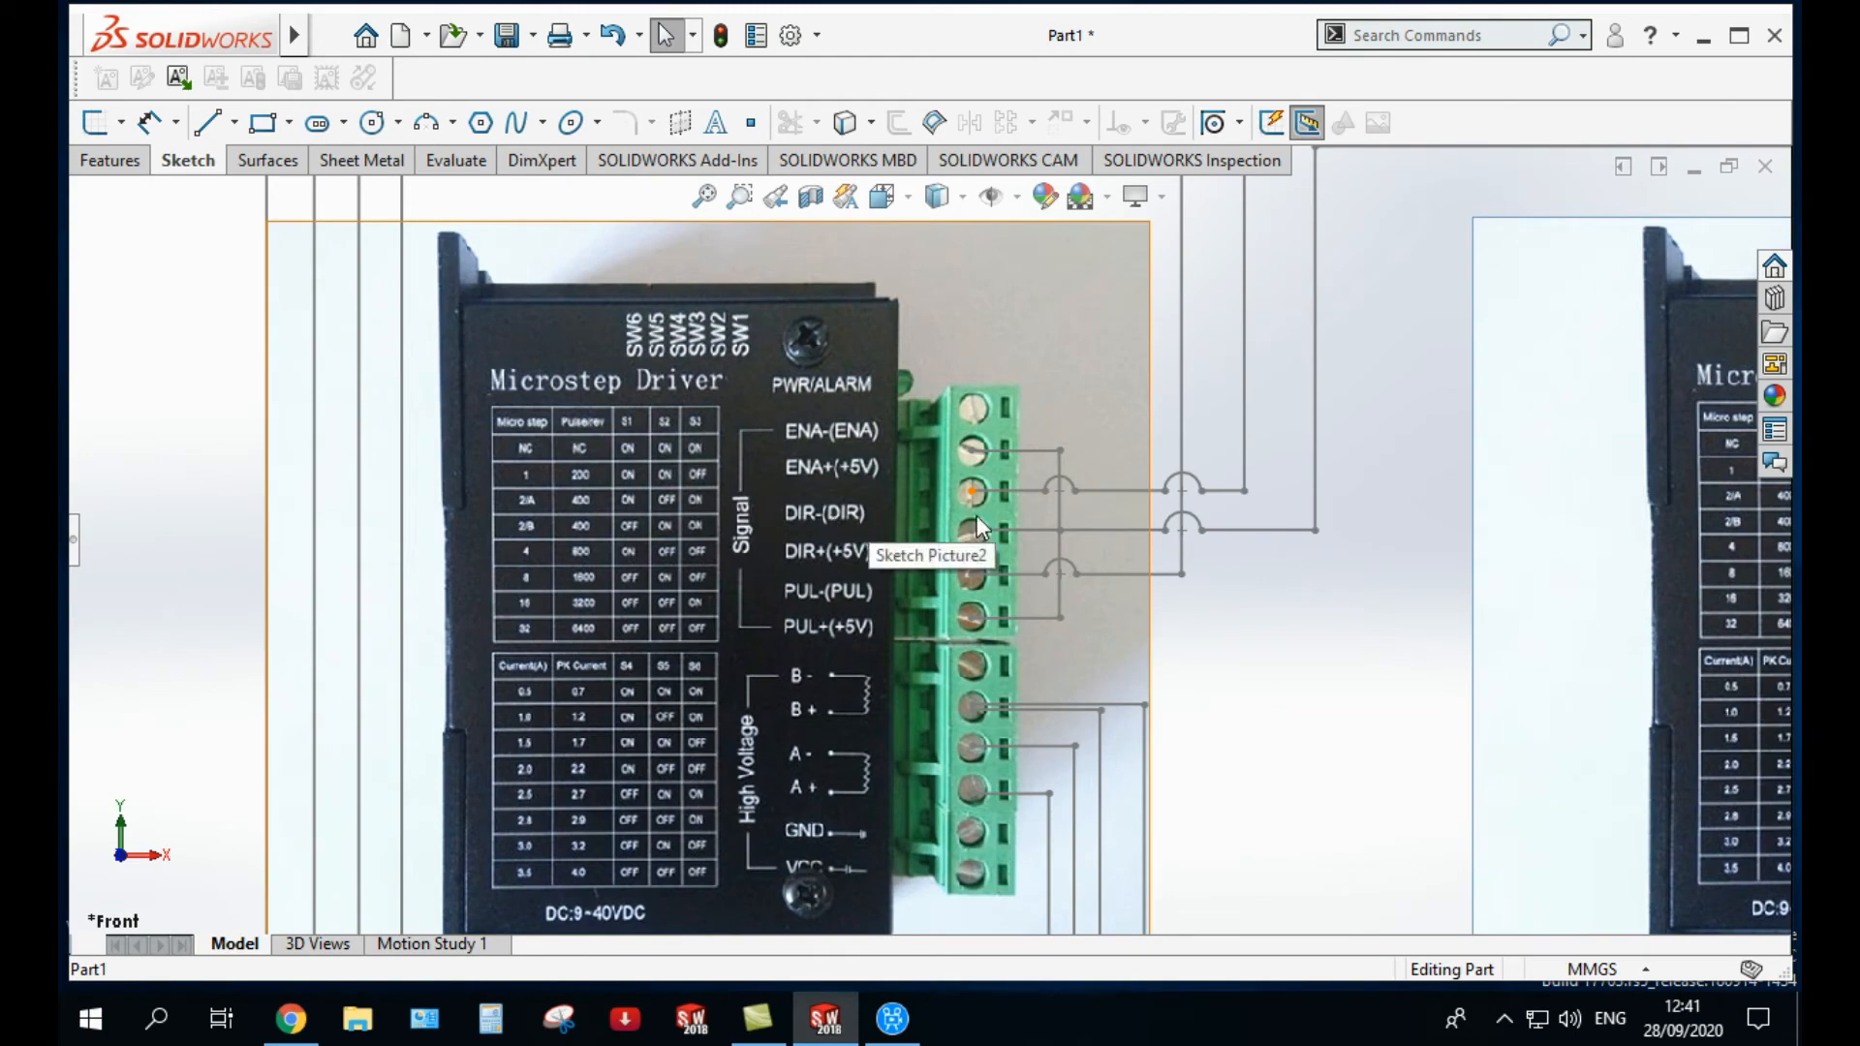
scroll(980, 515, "up", 3)
scroll(1556, 538, "down", 3)
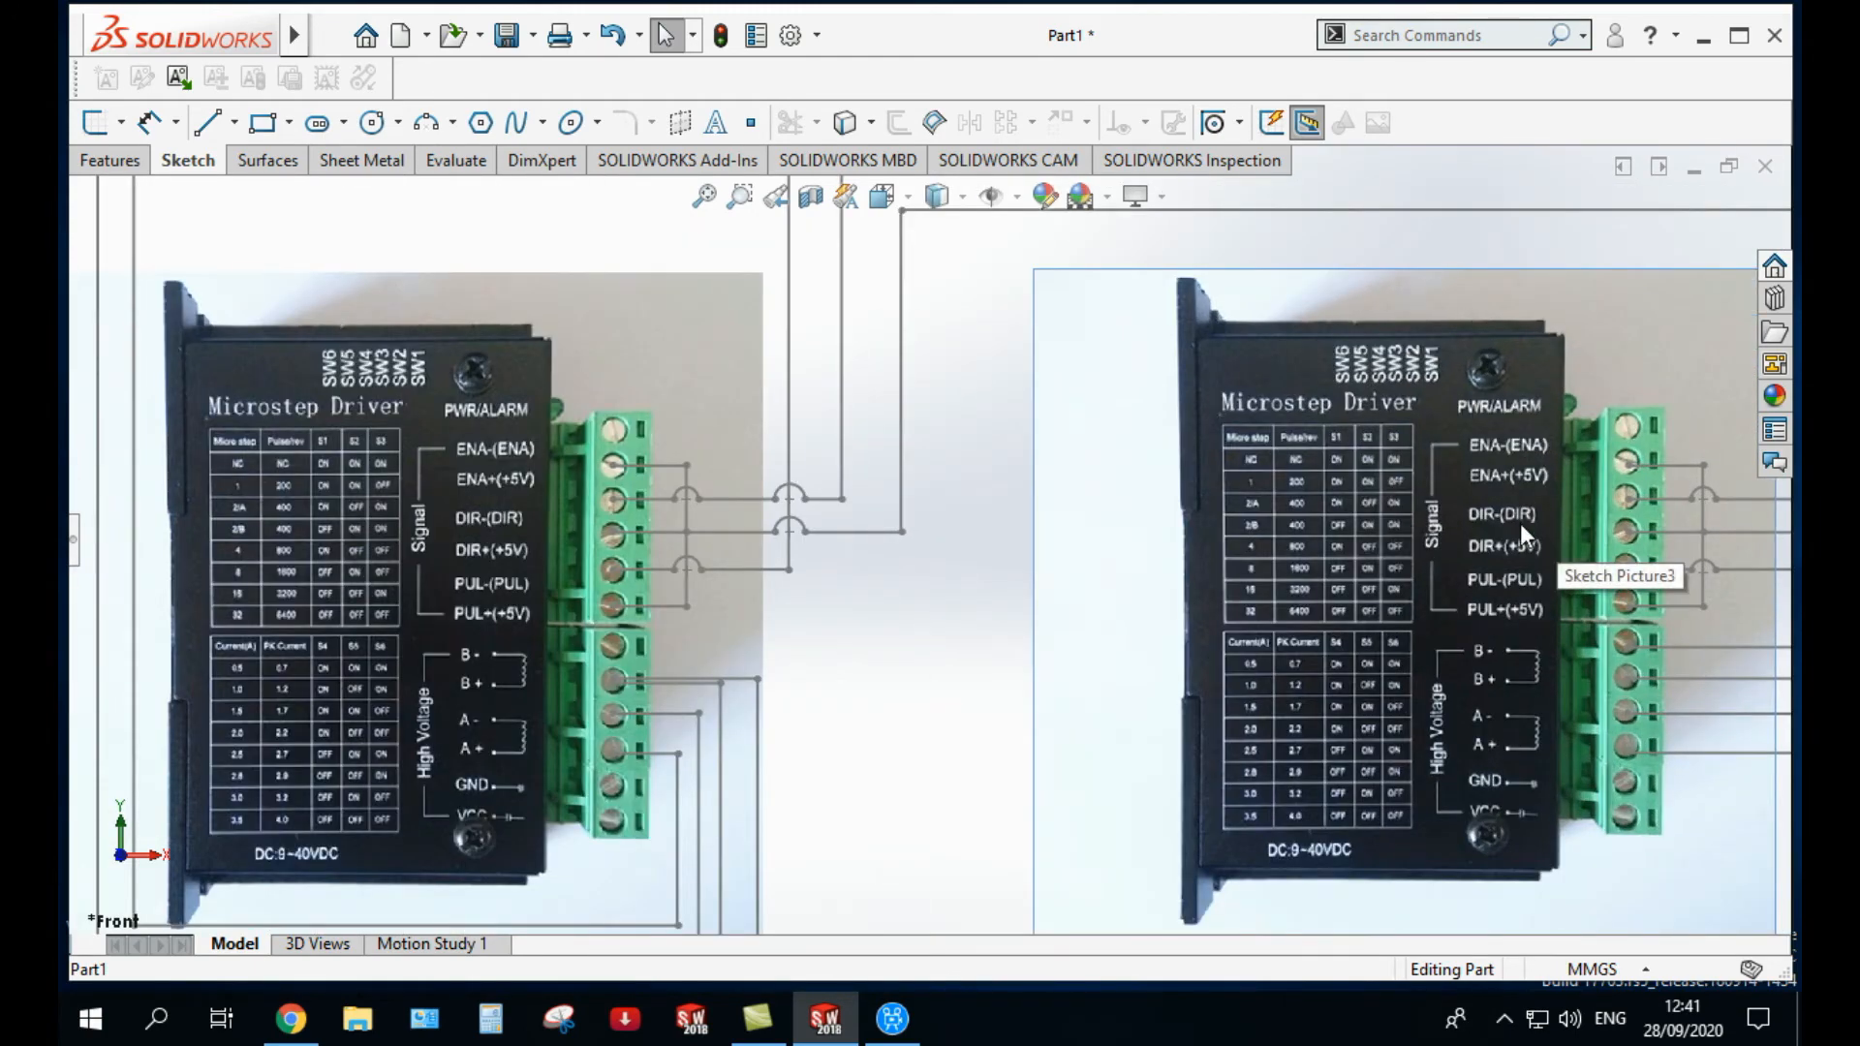
Trace the DIR- wire from the second microstep driver to the breakout board and select its segment at the P3 terminal
scroll(1520, 523, "up", 6)
scroll(1005, 852, "down", 2)
scroll(1008, 860, "down", 3)
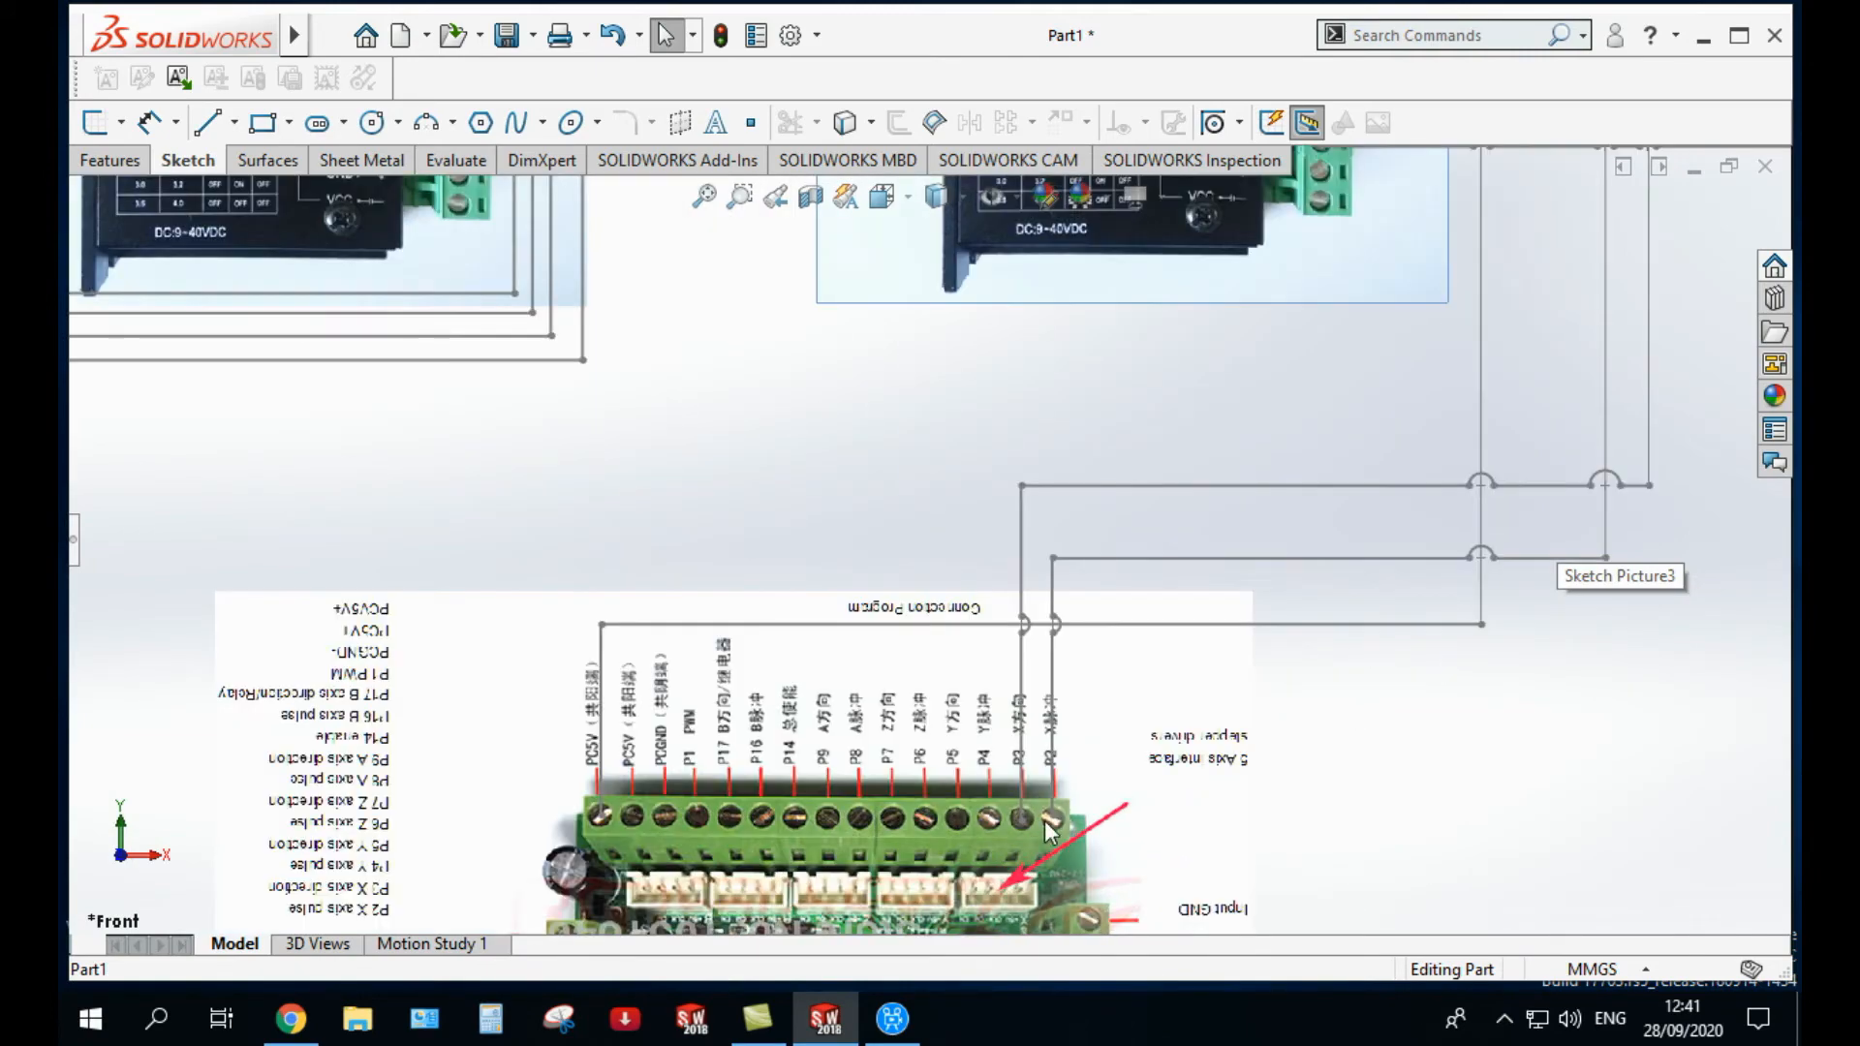
left_click(1023, 780)
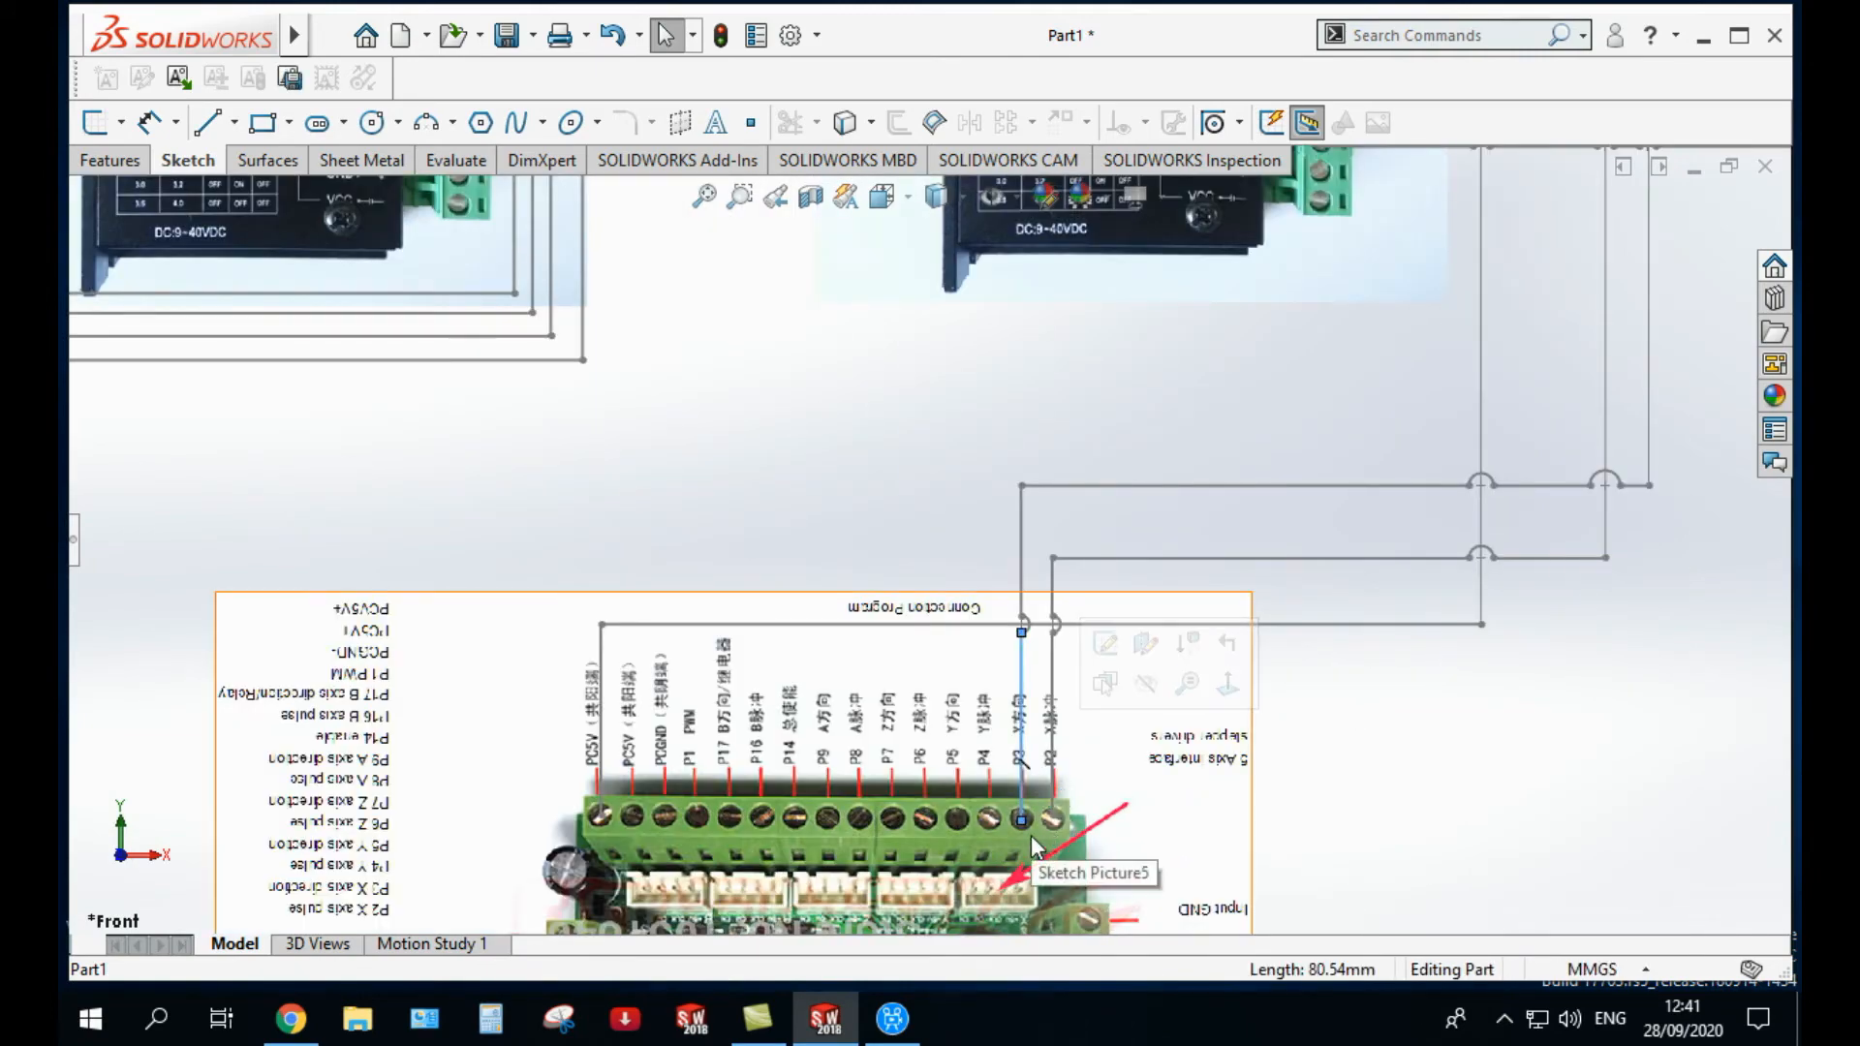
Select the wire segments at the PUL- terminals of the first and second microstep drivers to identify the pulse line
scroll(872, 543, "up", 4)
scroll(765, 334, "down", 3)
scroll(764, 335, "down", 2)
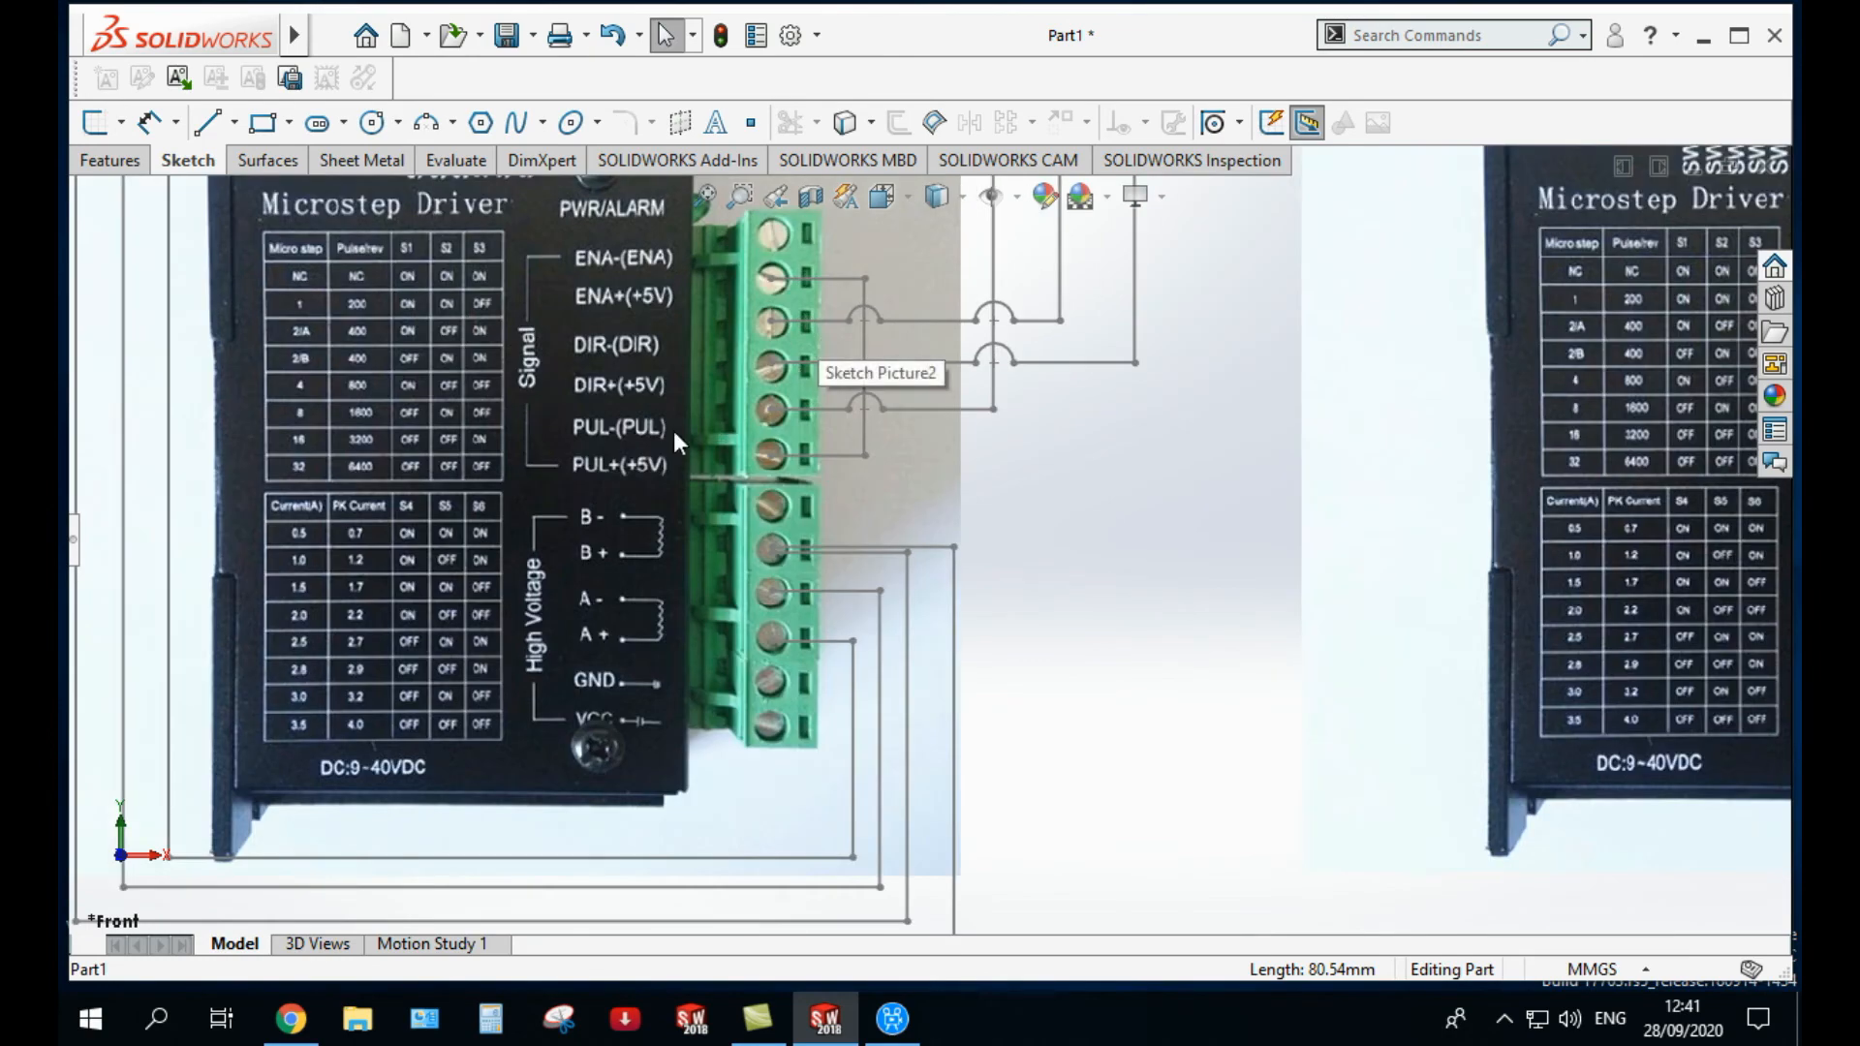
left_click(829, 410)
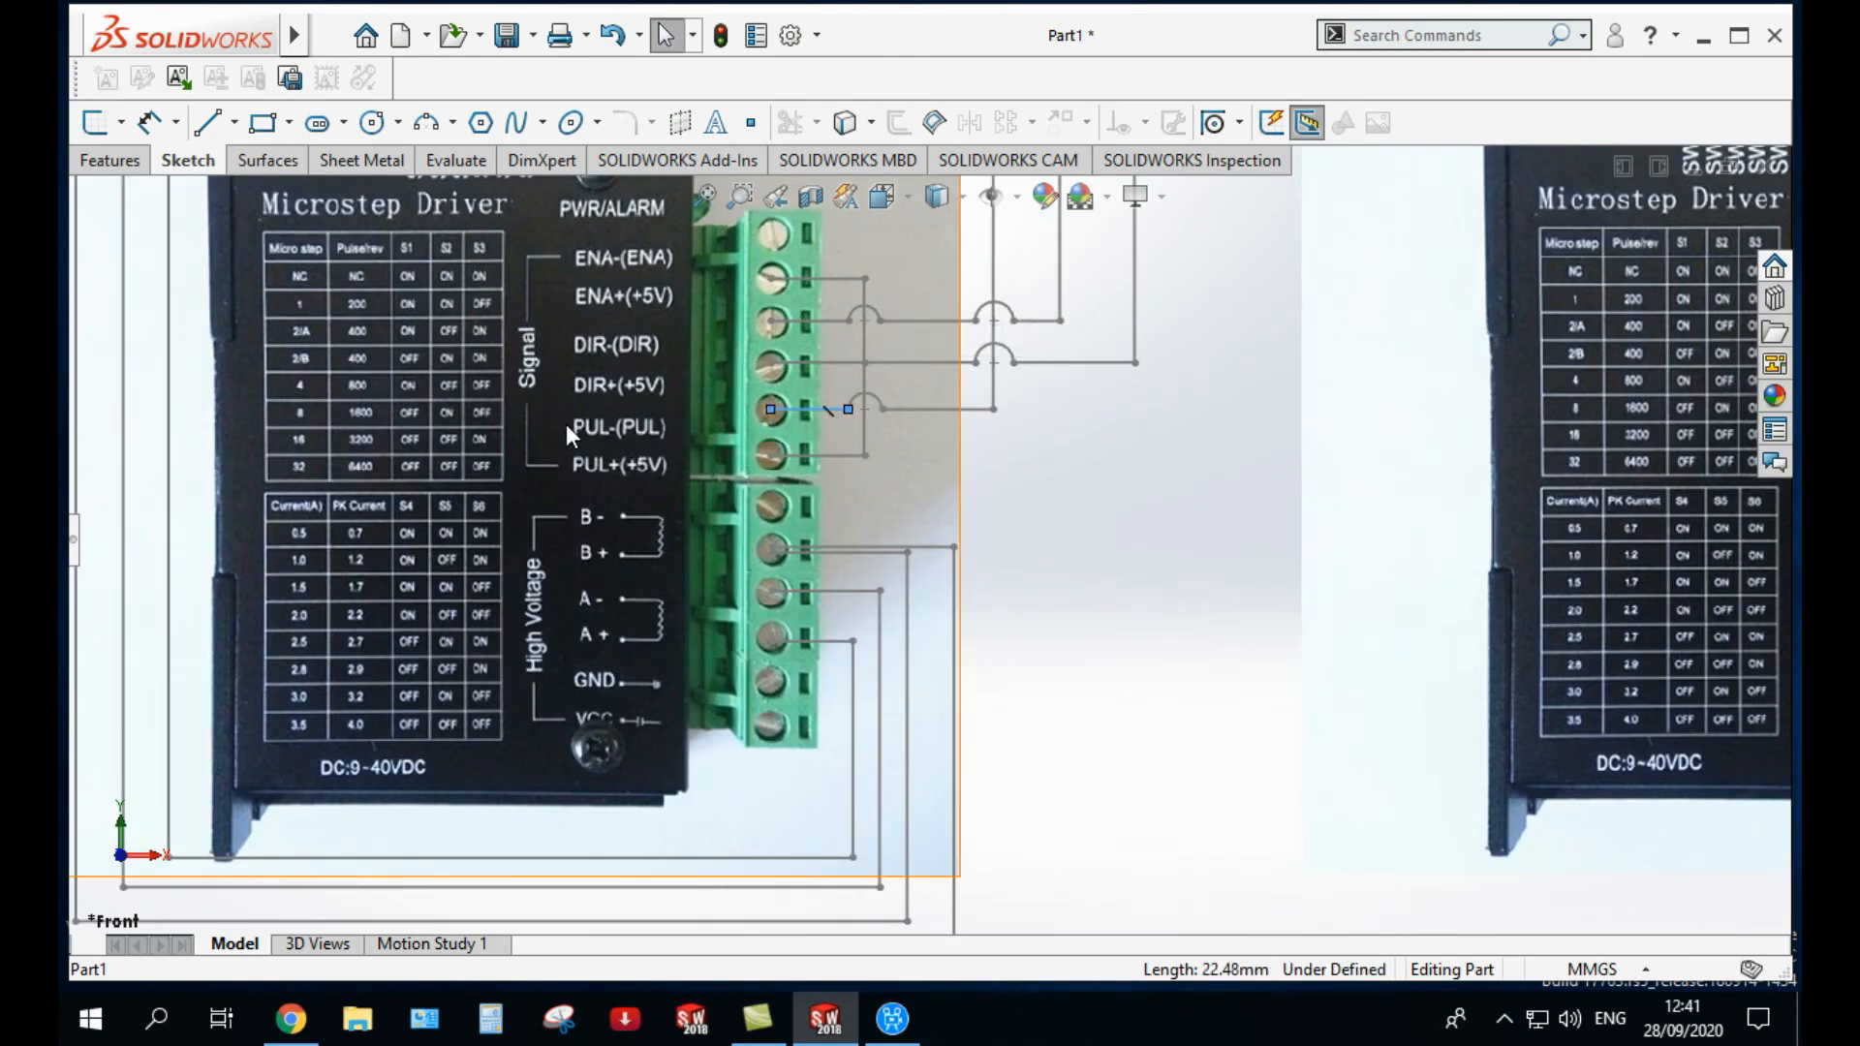
scroll(565, 426, "up", 4)
scroll(1395, 504, "down", 4)
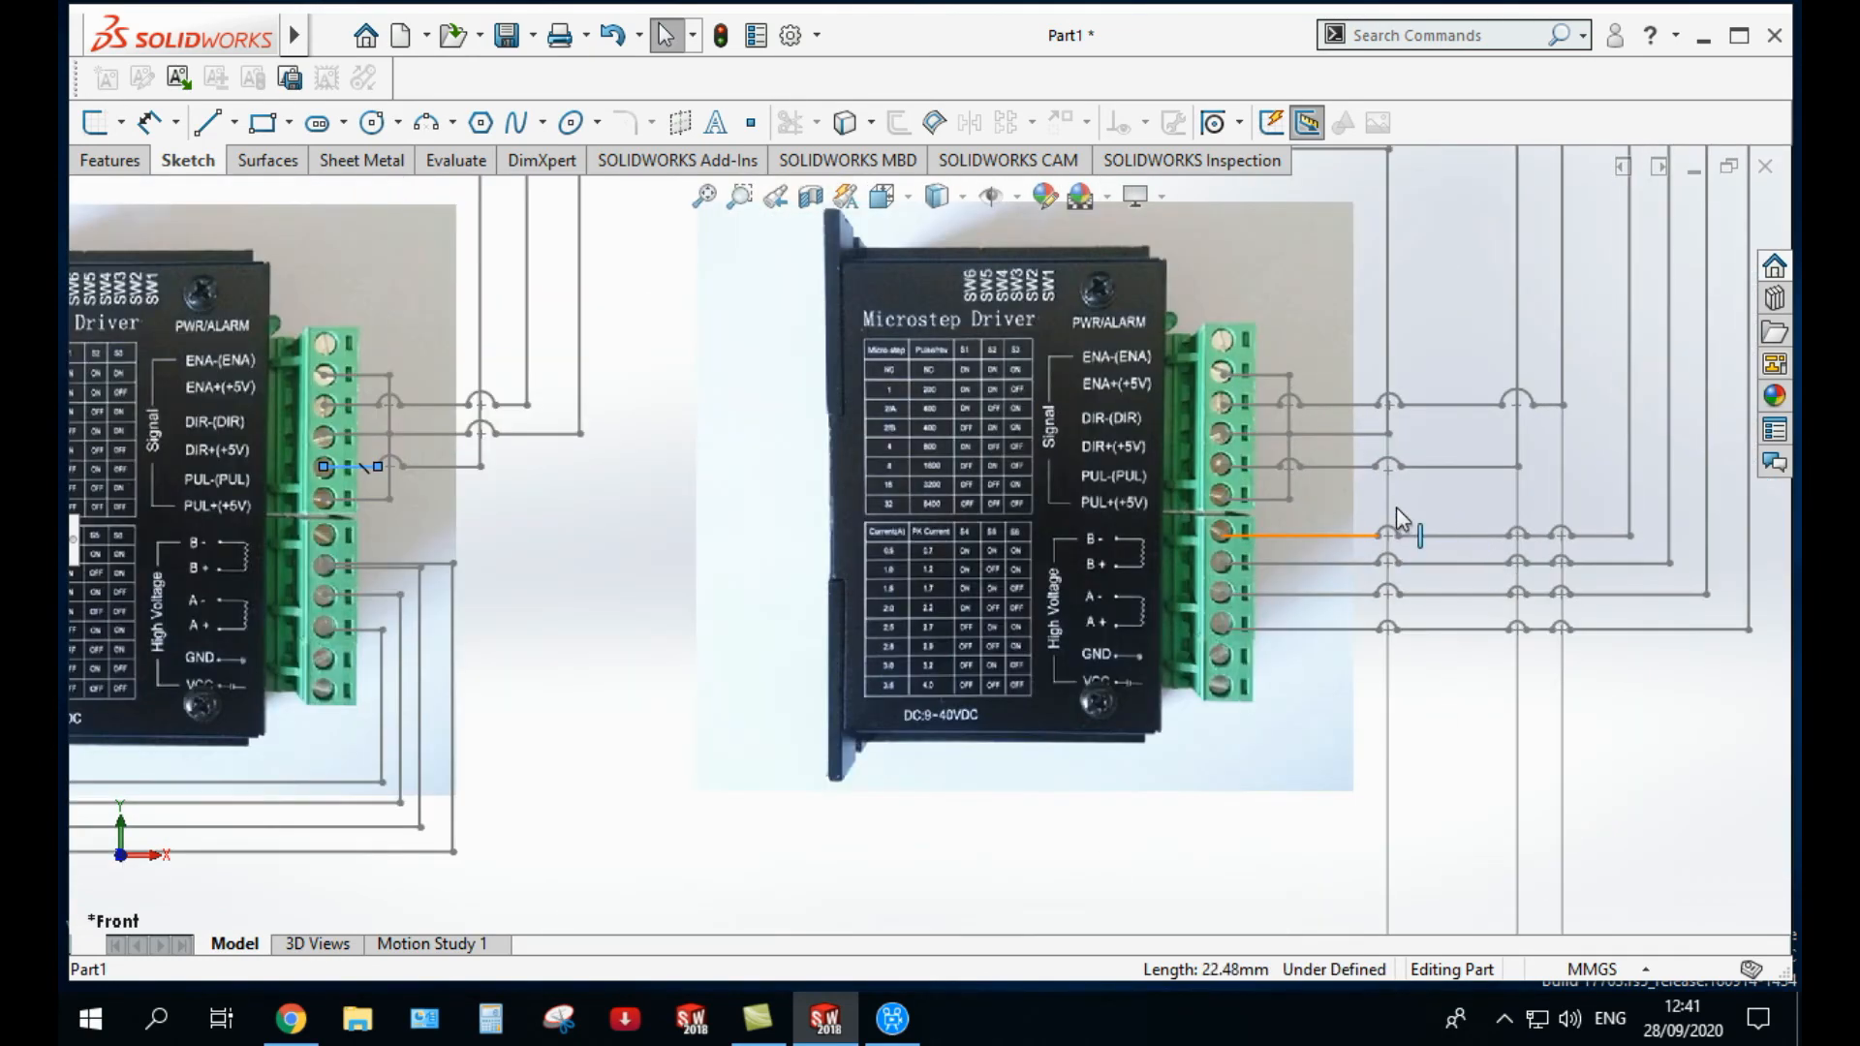
left_click(1252, 469)
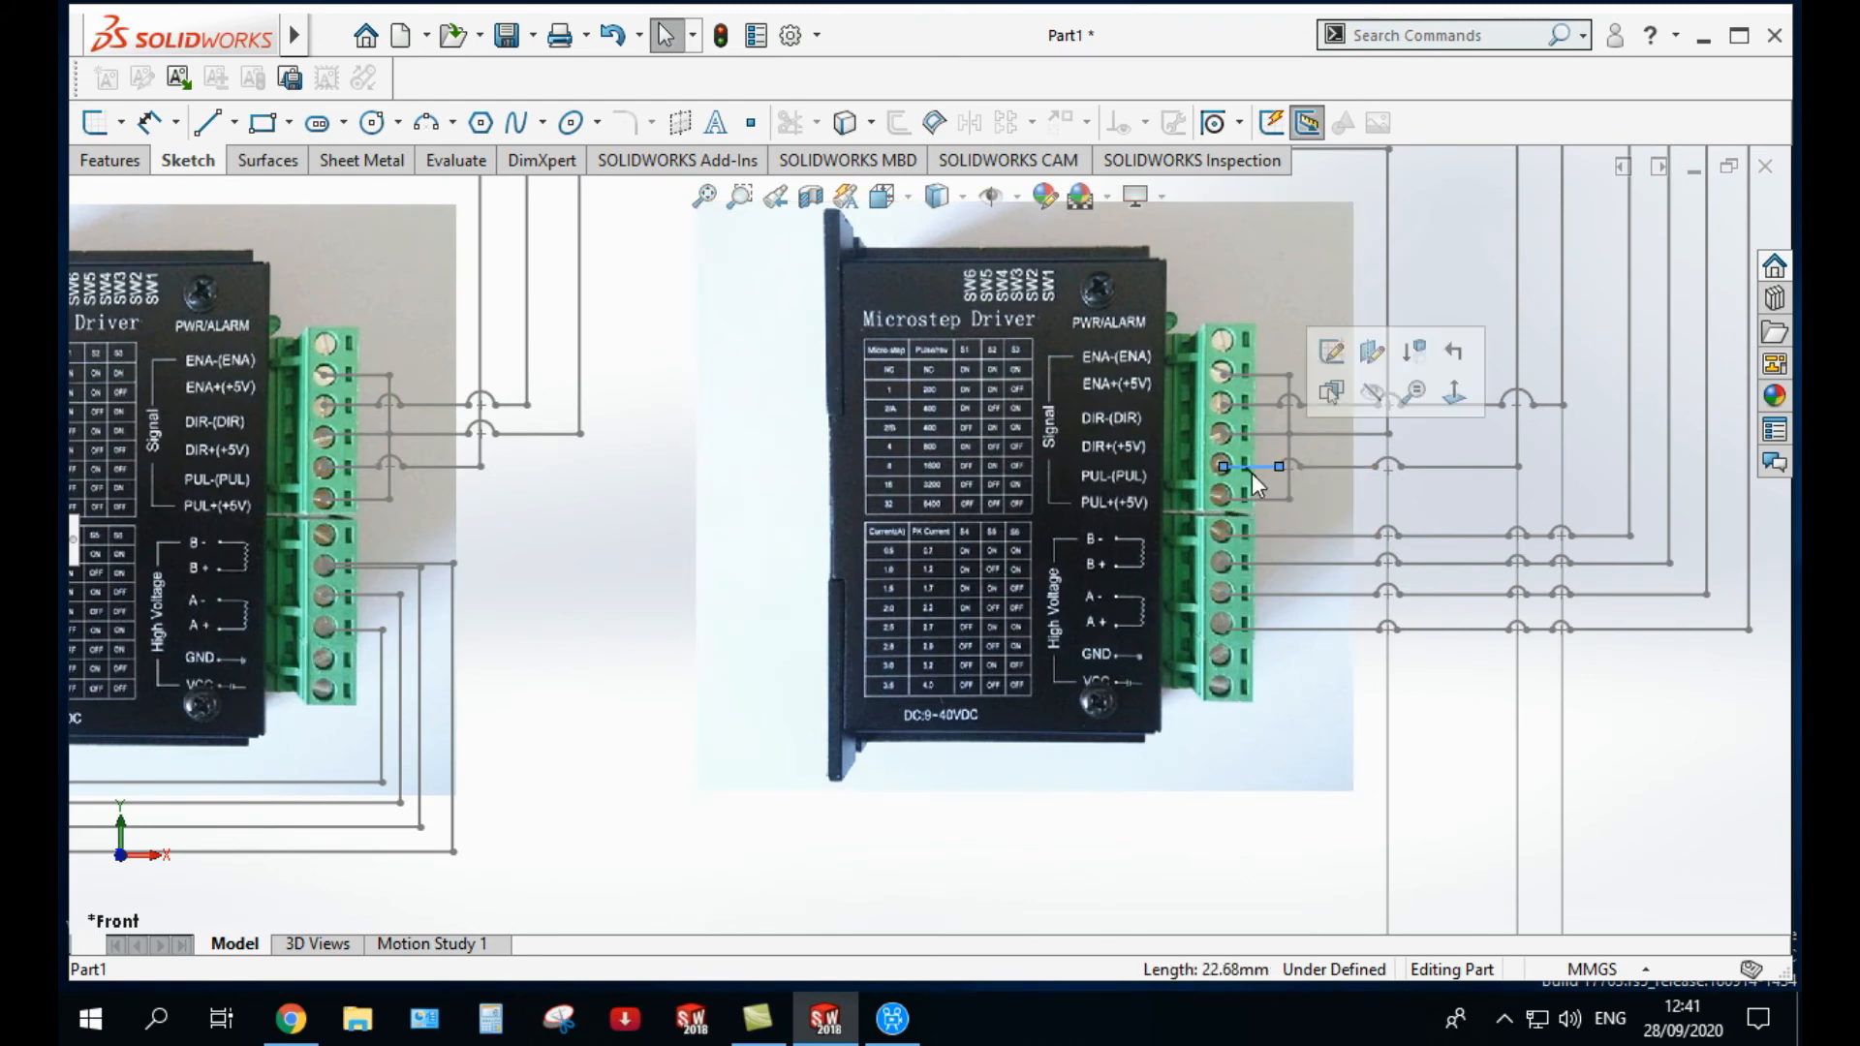
Trace the pulse wire to the breakout board, select its segment at the P2 terminal, and clear the selection
scroll(1251, 473, "up", 4)
left_click(935, 857)
scroll(936, 872, "up", 4)
scroll(937, 862, "down", 1)
scroll(940, 872, "up", 3)
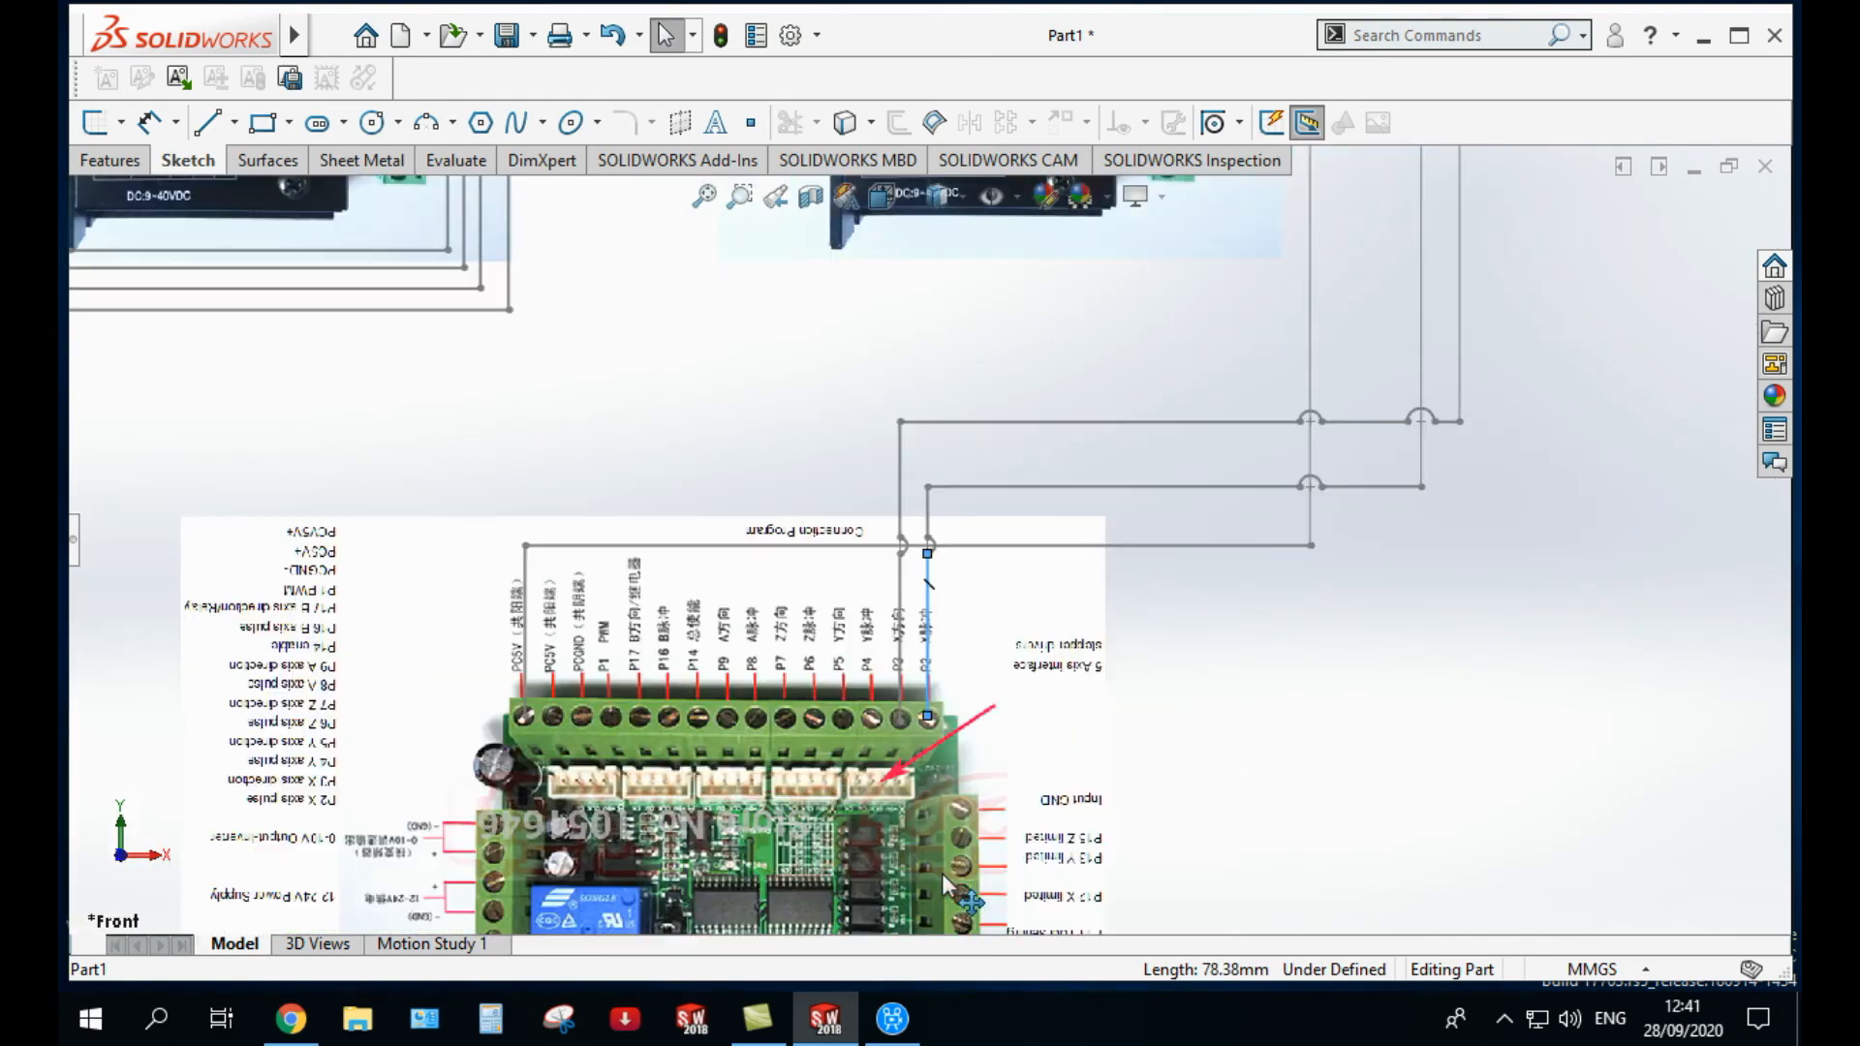
scroll(941, 874, "down", 2)
scroll(932, 541, "up", 5)
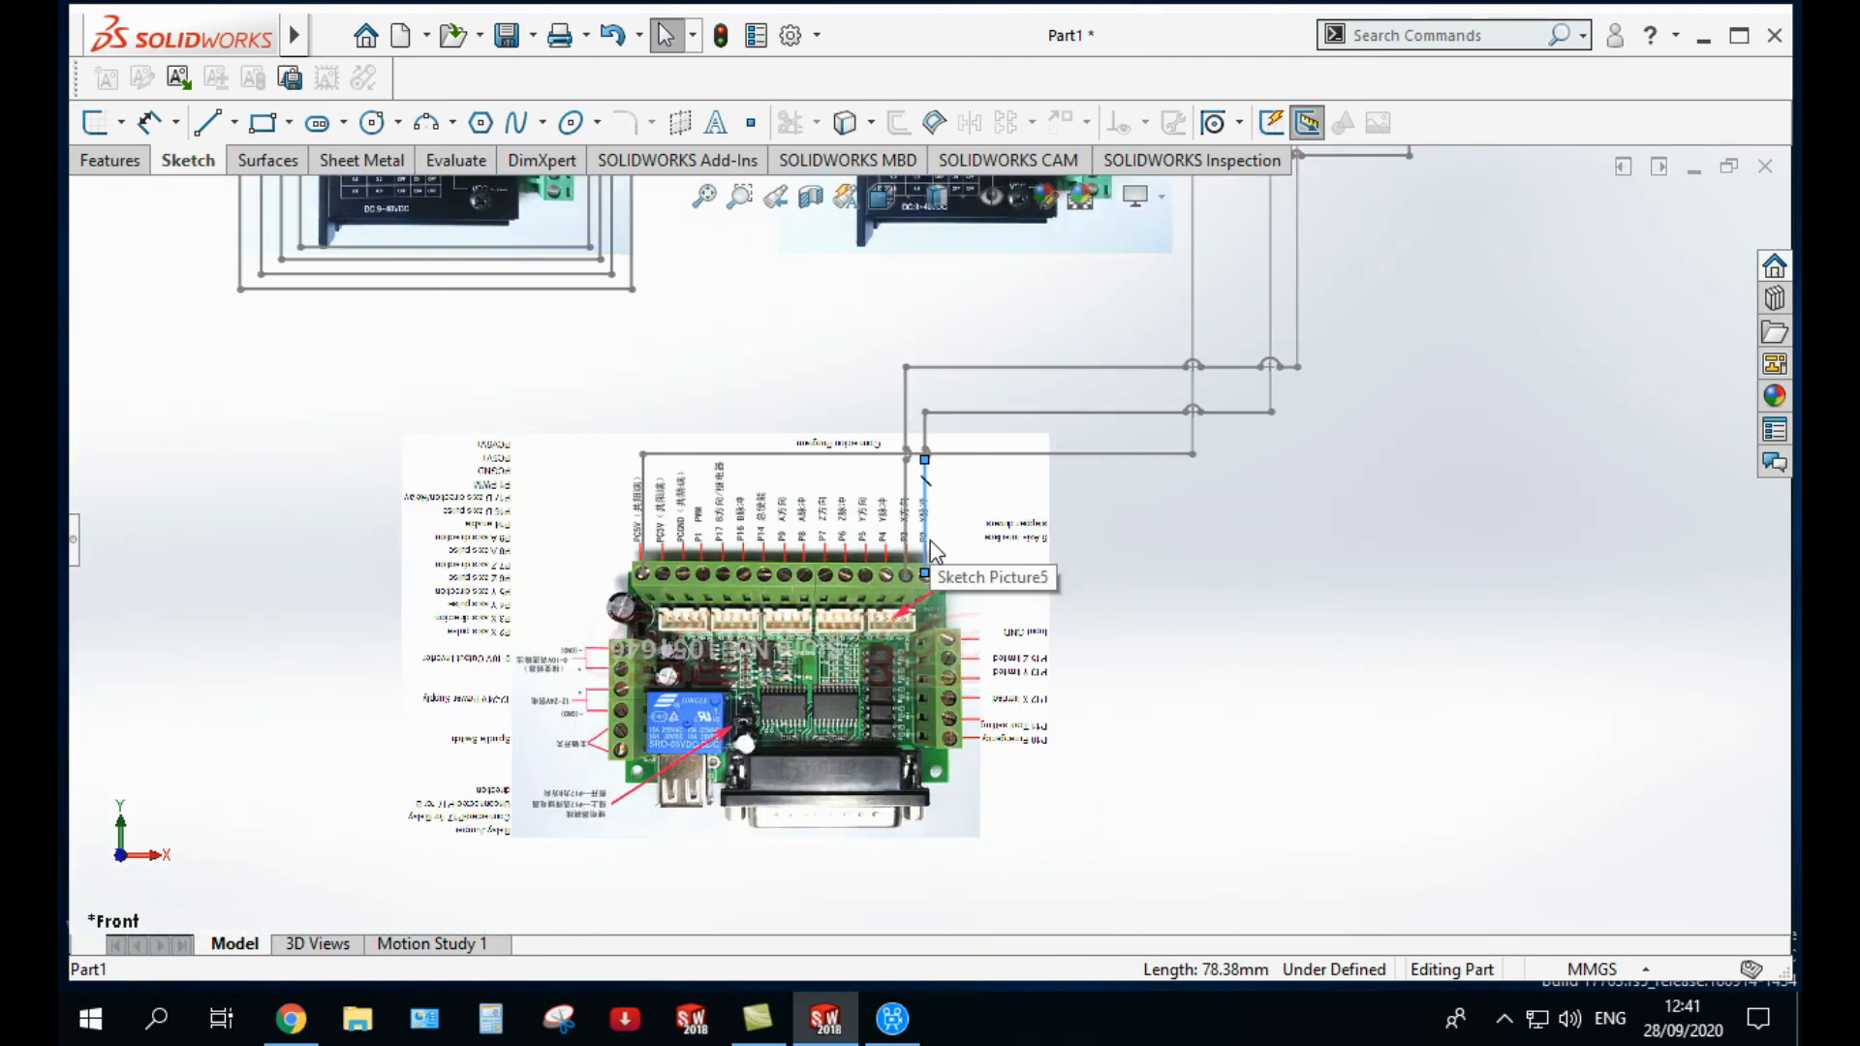
left_click(1199, 582)
Examine the GND and VCC power terminals on both microstep drivers
scroll(930, 485, "up", 3)
scroll(944, 486, "down", 2)
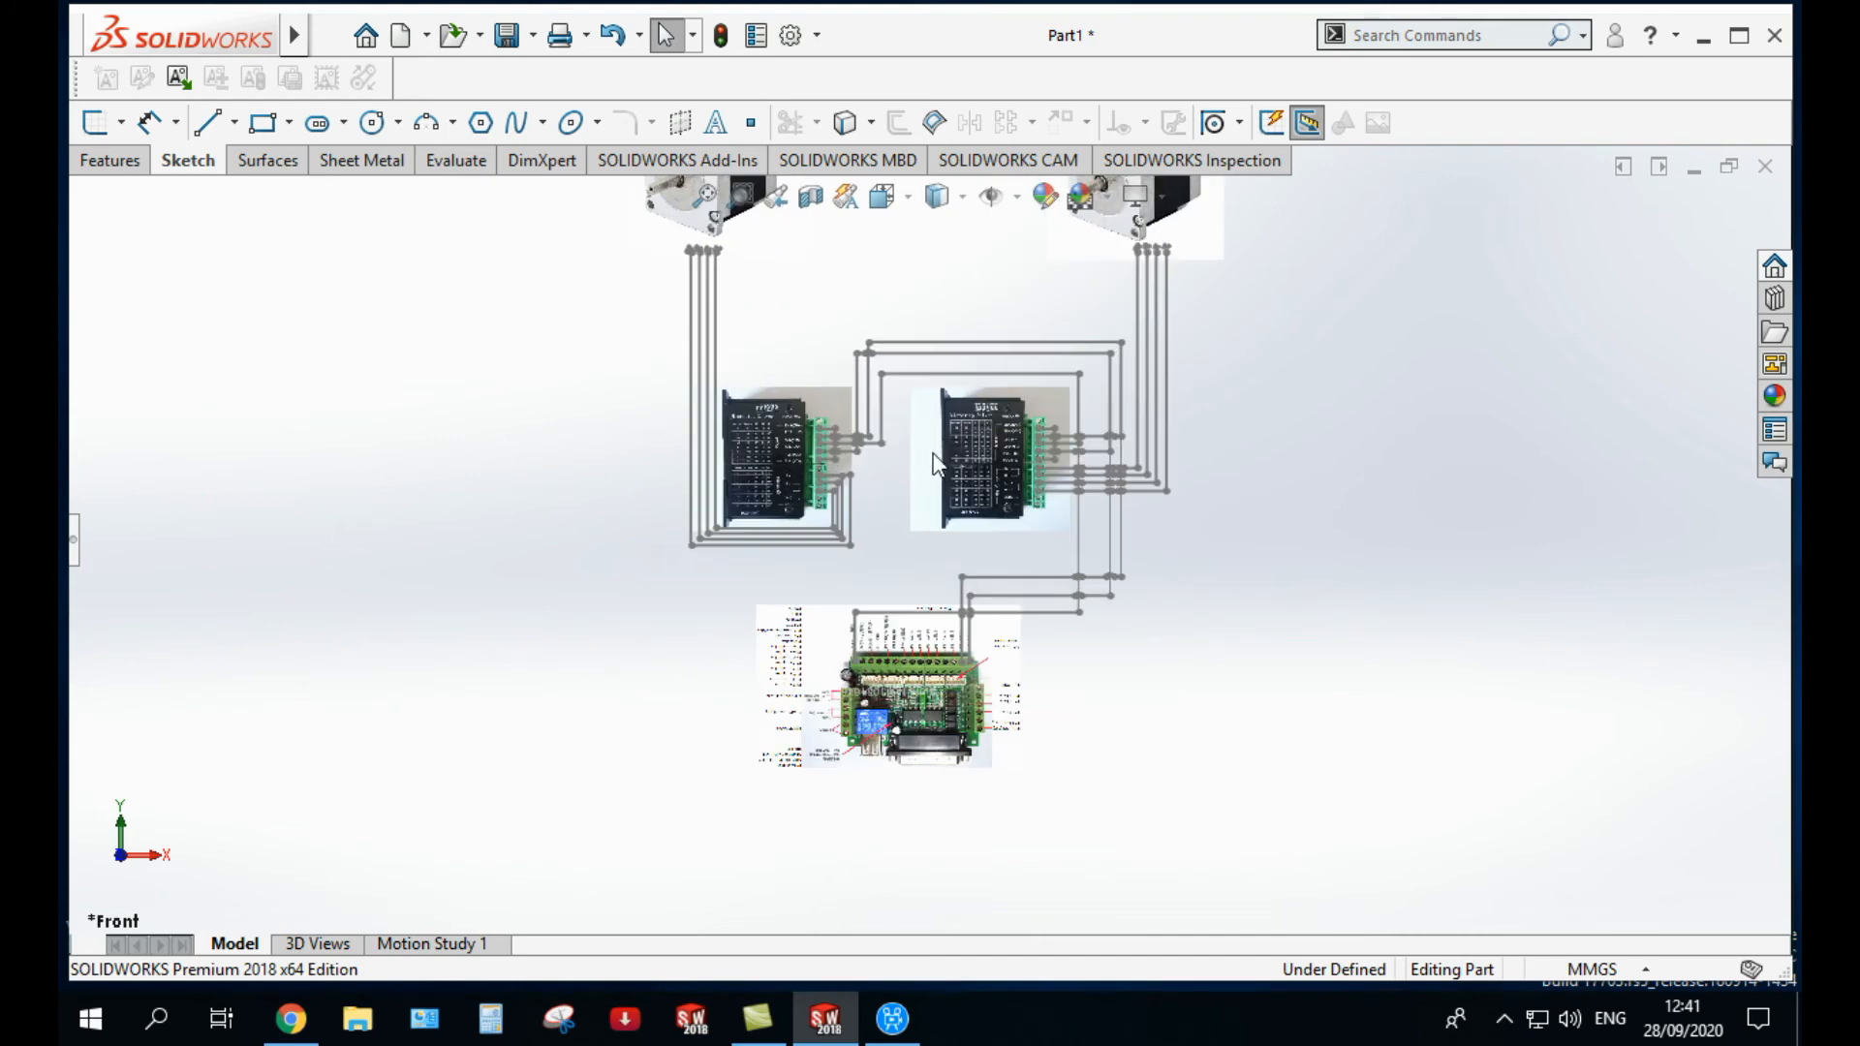
scroll(872, 456, "down", 5)
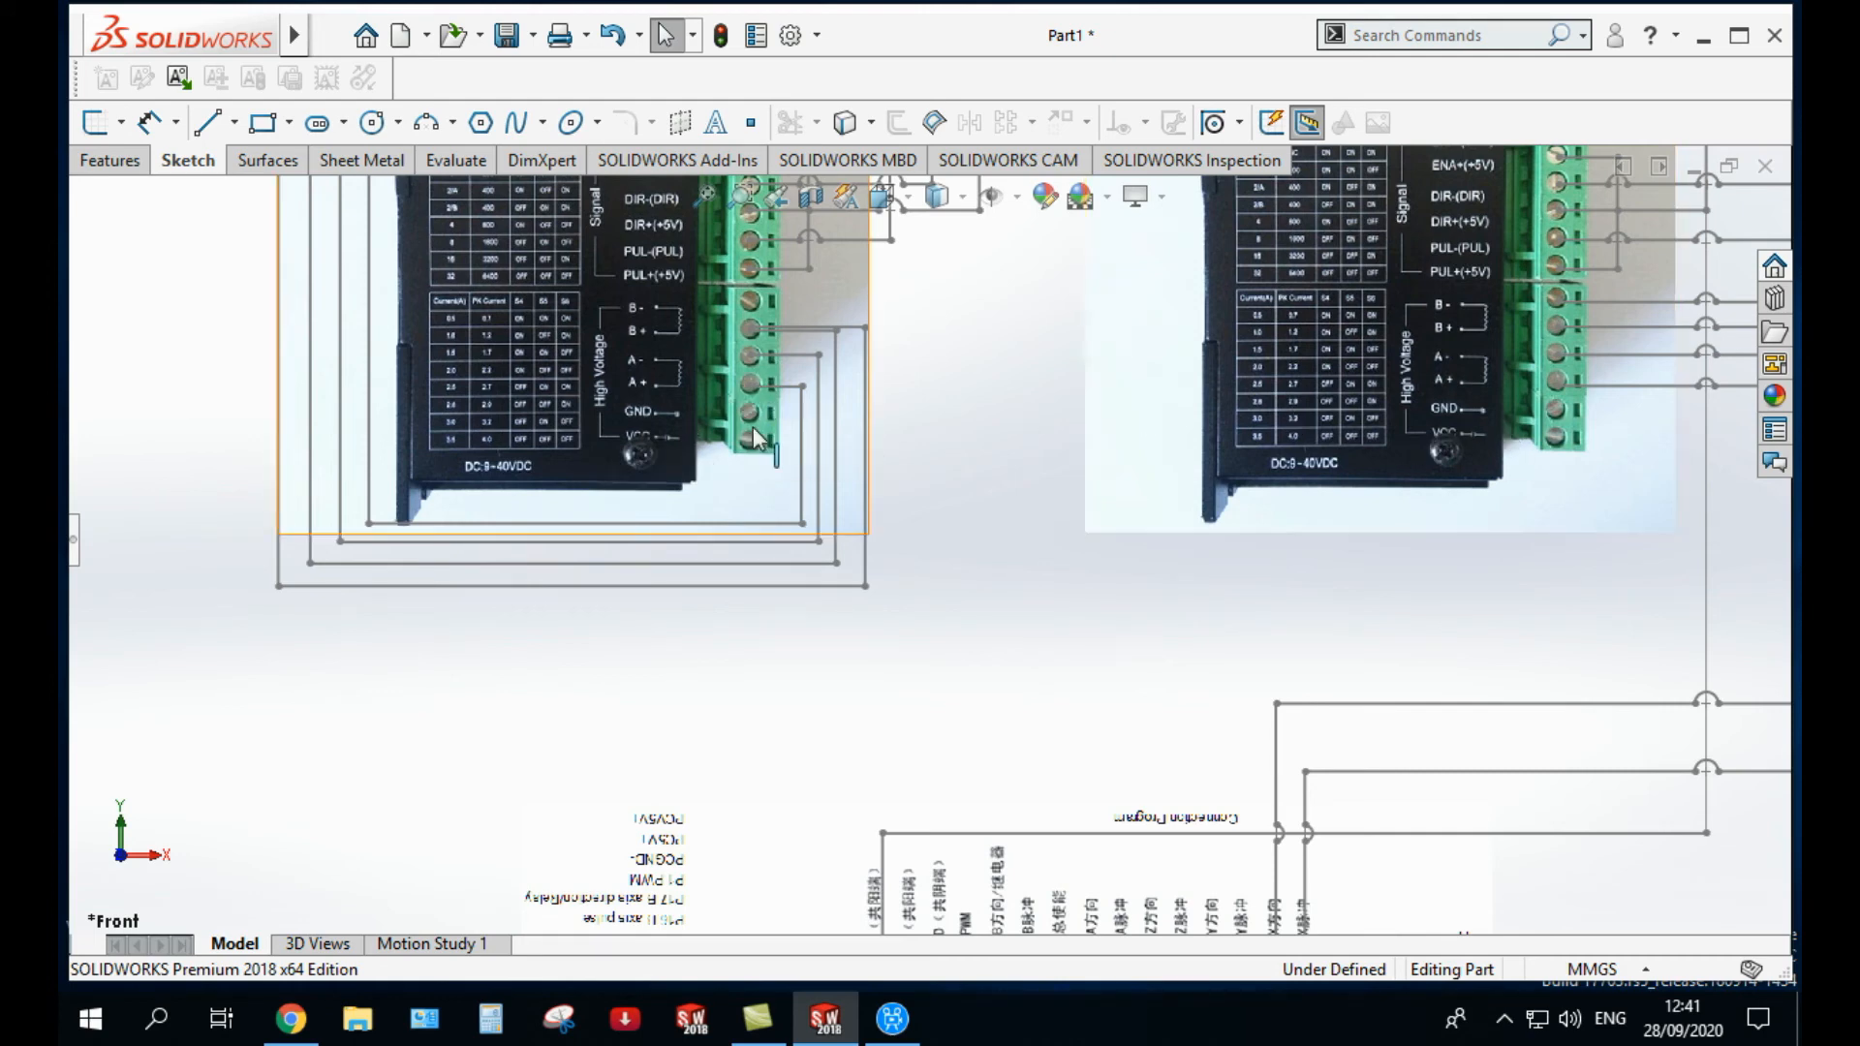
scroll(752, 426, "up", 2)
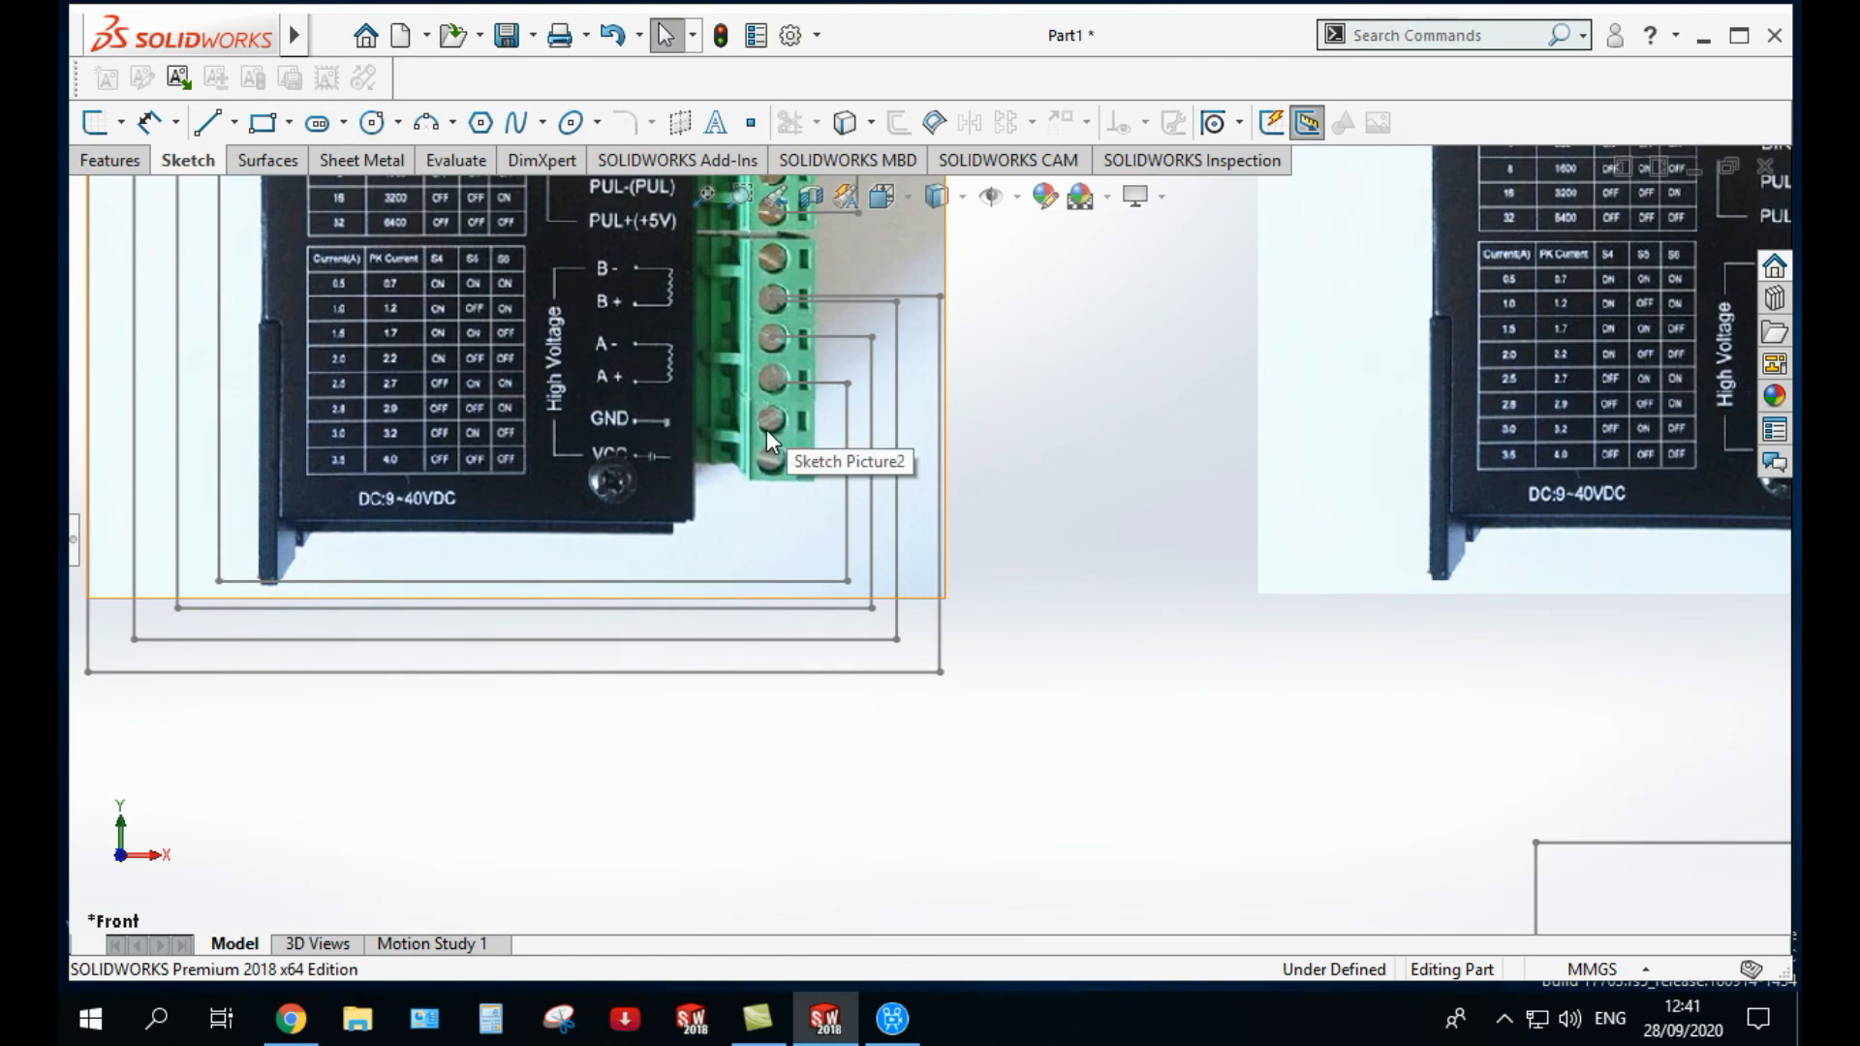
scroll(765, 428, "down", 2)
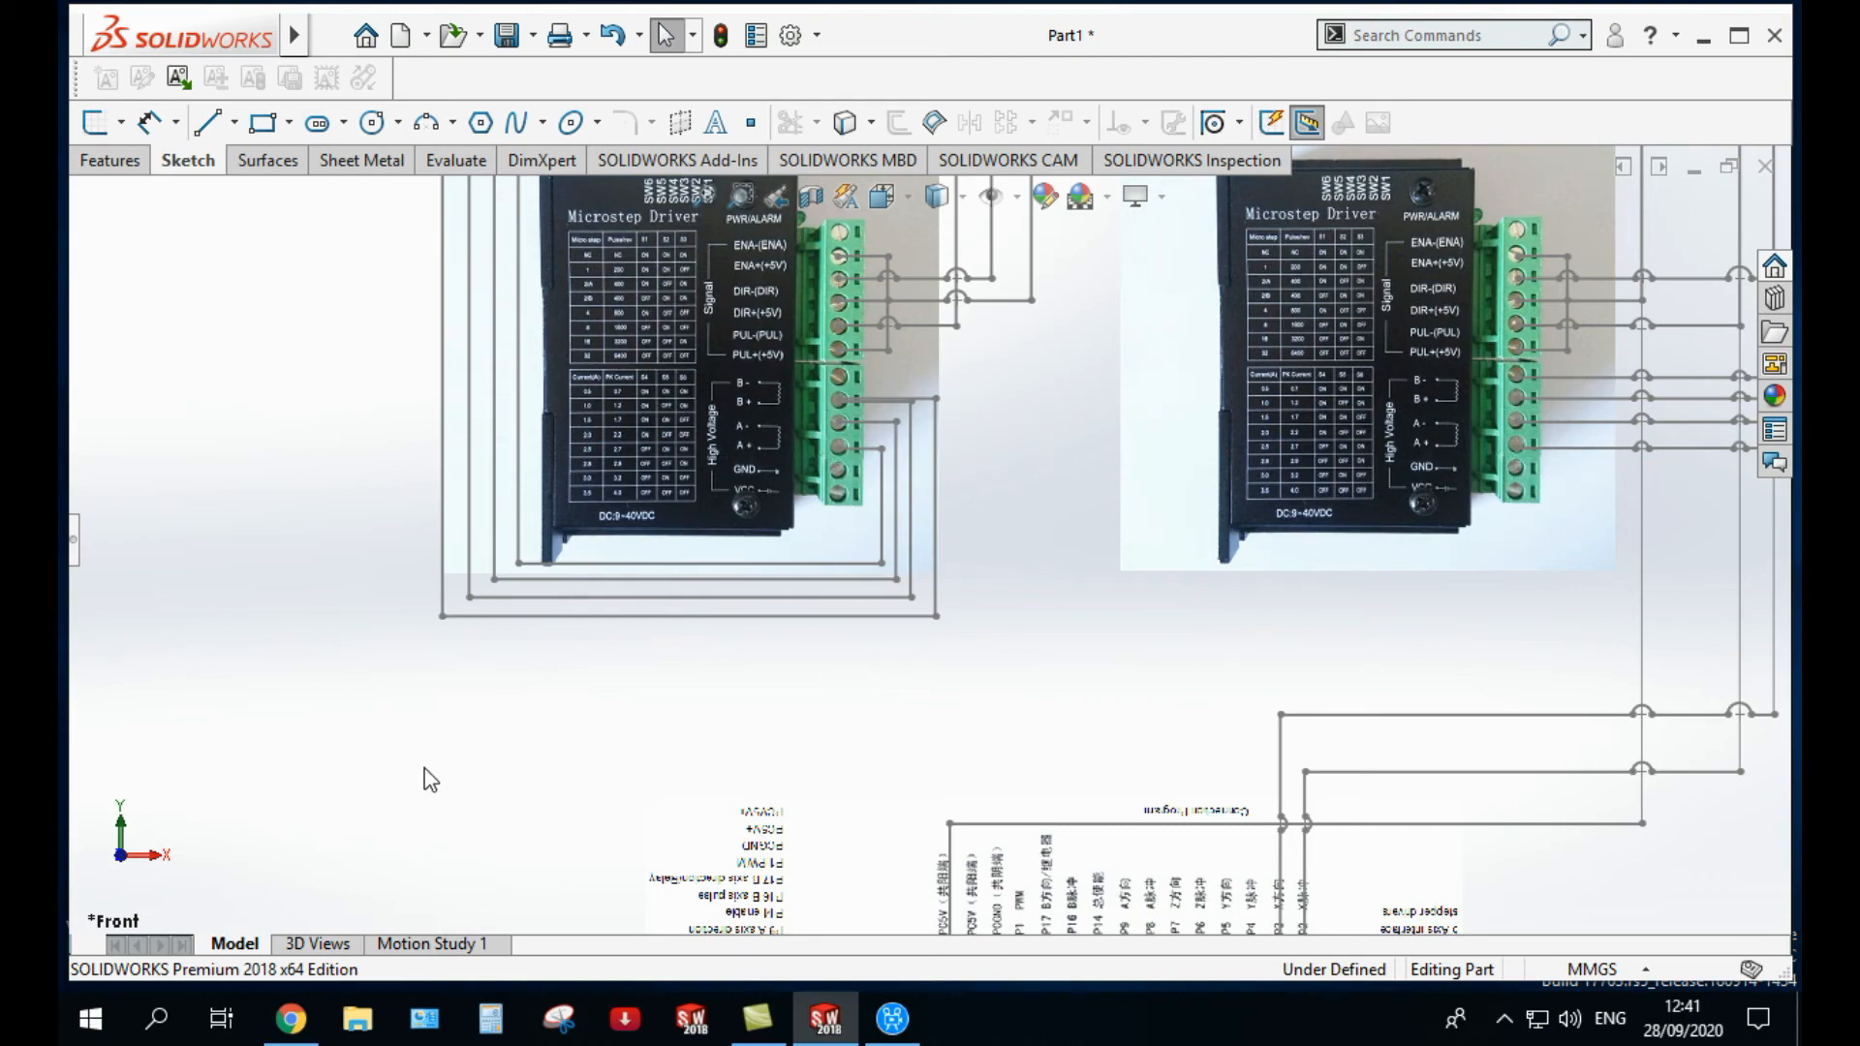
scroll(824, 531, "up", 2)
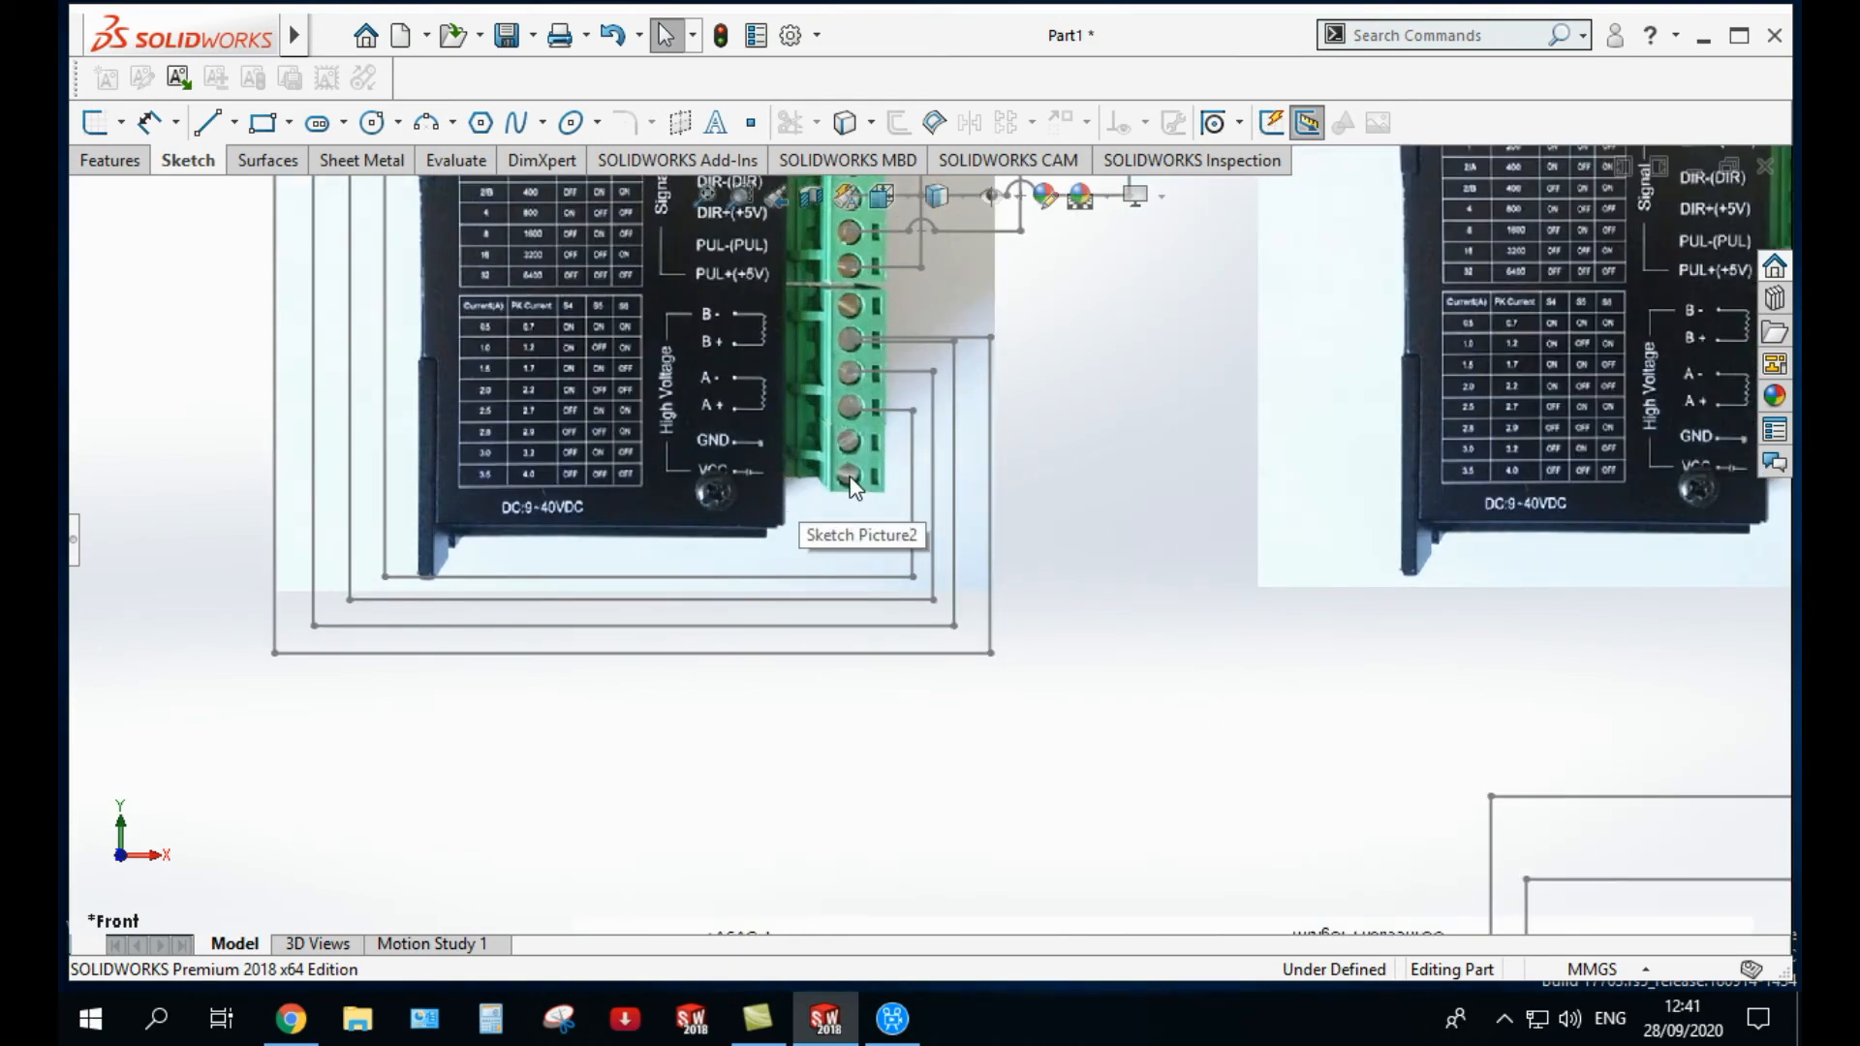
scroll(1683, 475, "down", 2)
scroll(1683, 474, "up", 2)
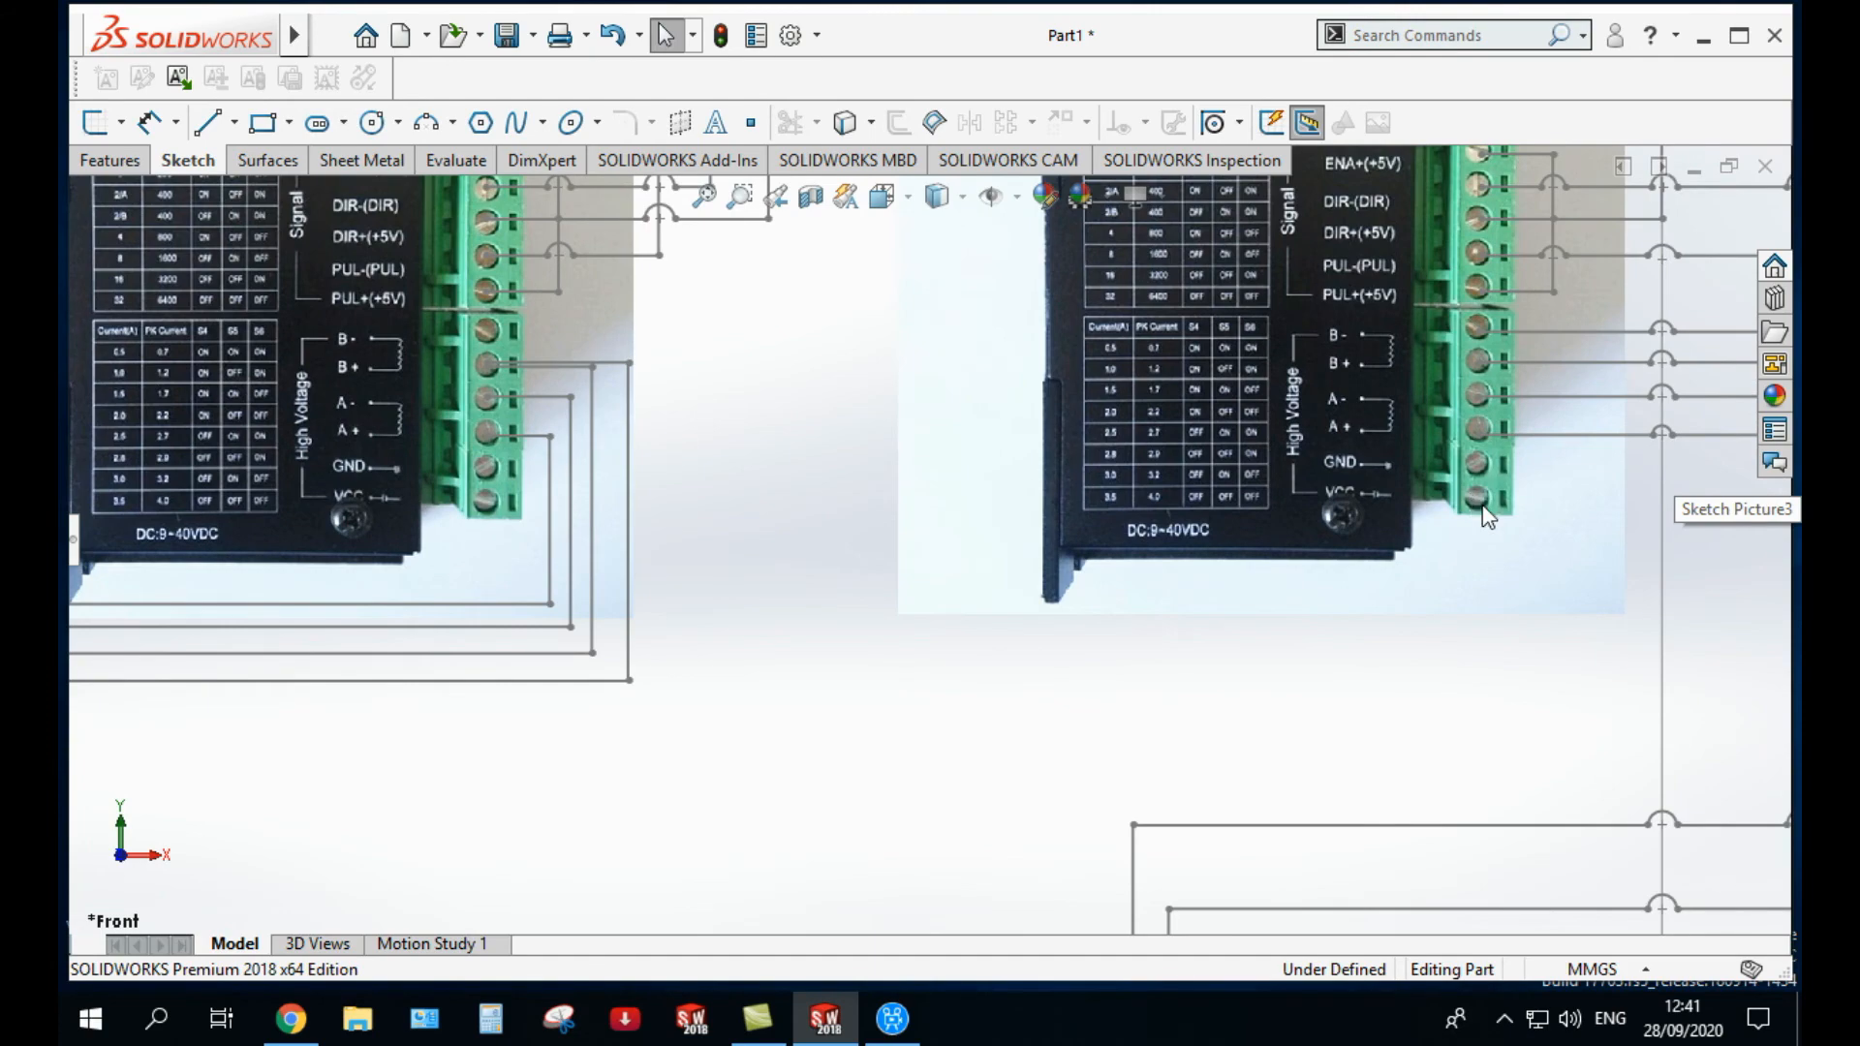
scroll(930, 624, "down", 3)
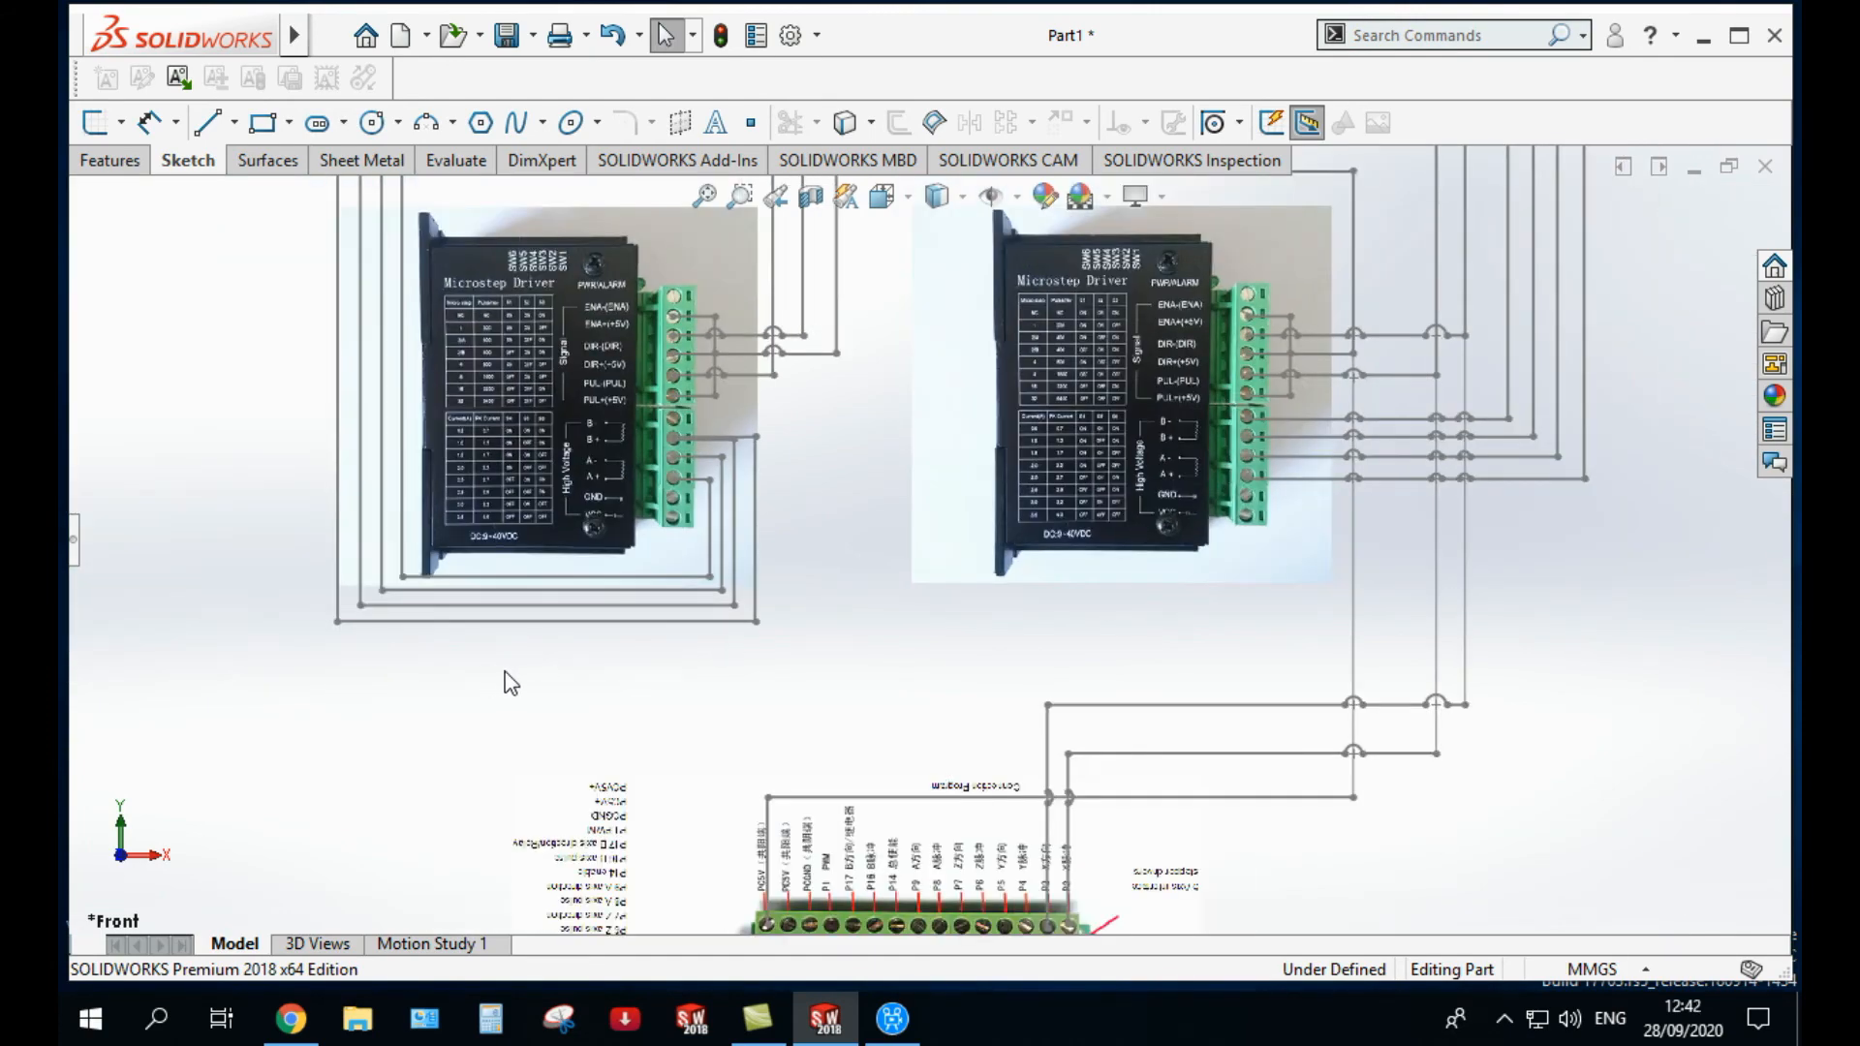
Compare the first motor's B-, B+, A- and A+ wire labels with the high-voltage terminals of its microstep driver
scroll(542, 688, "down", 3)
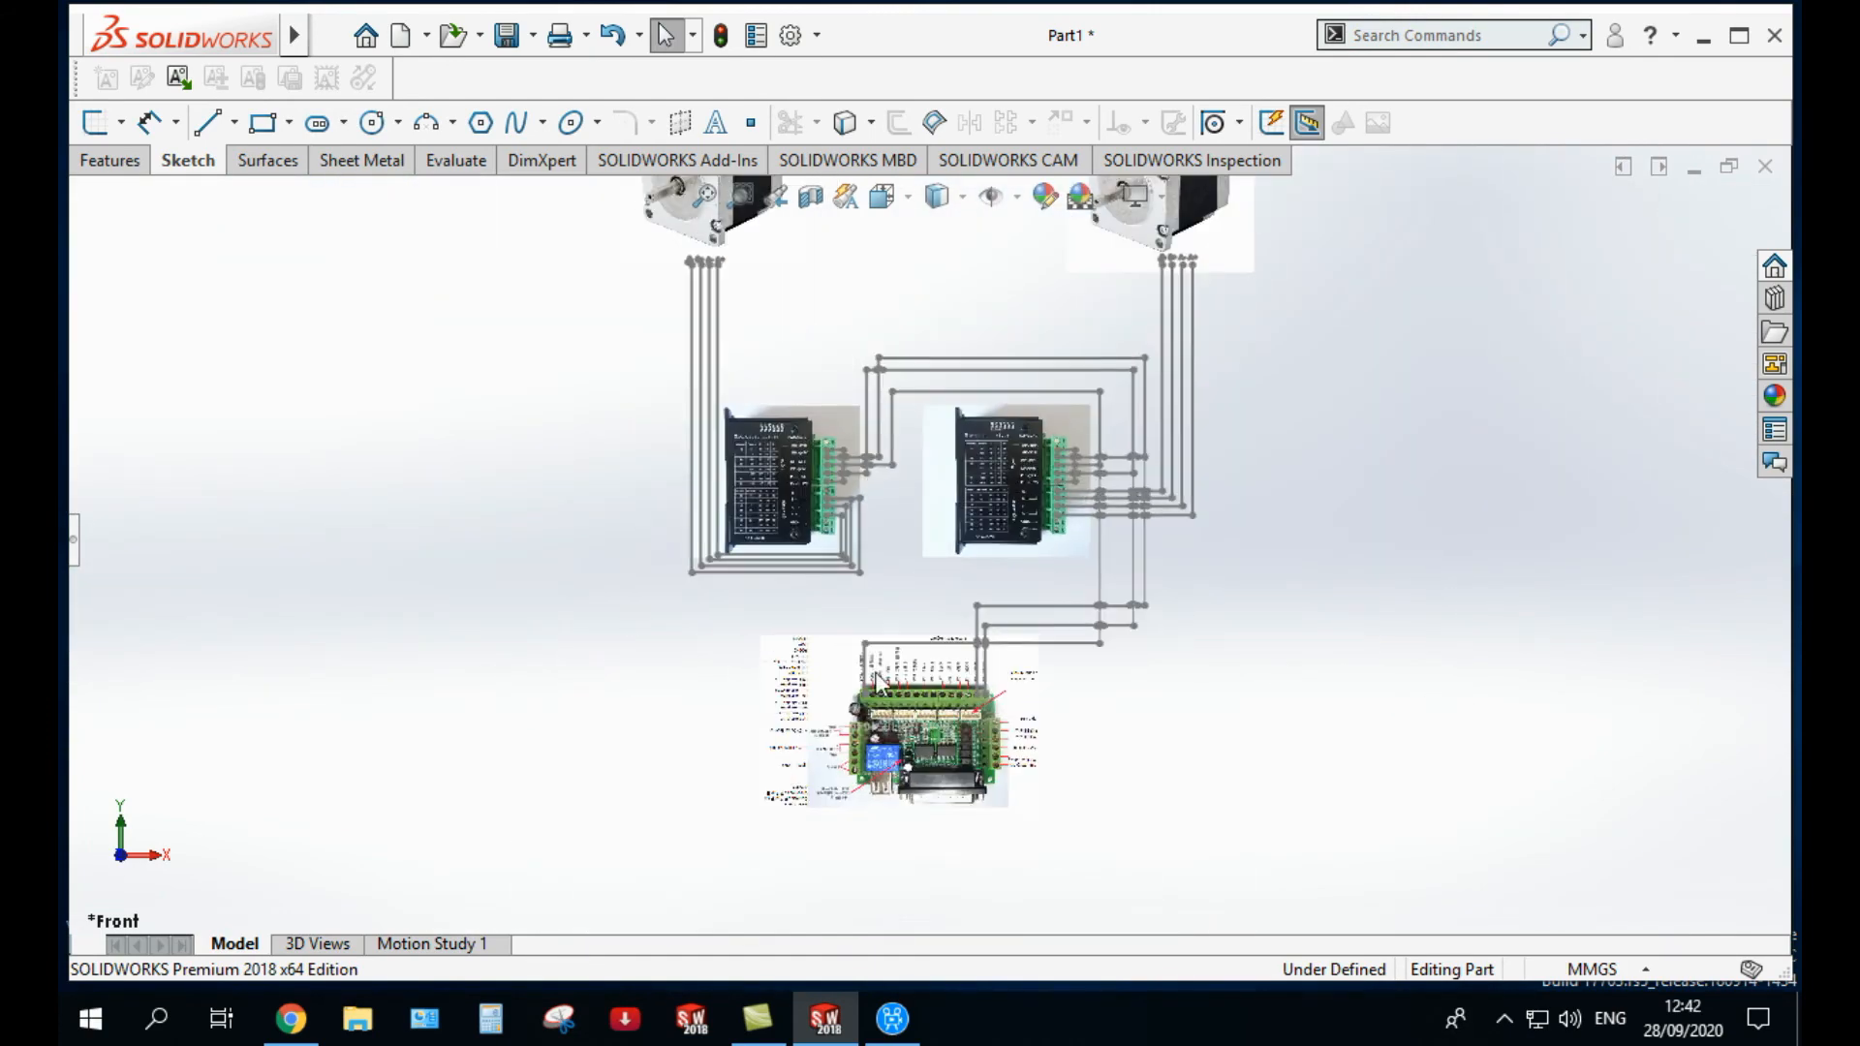
scroll(893, 647, "down", 2)
scroll(835, 386, "up", 5)
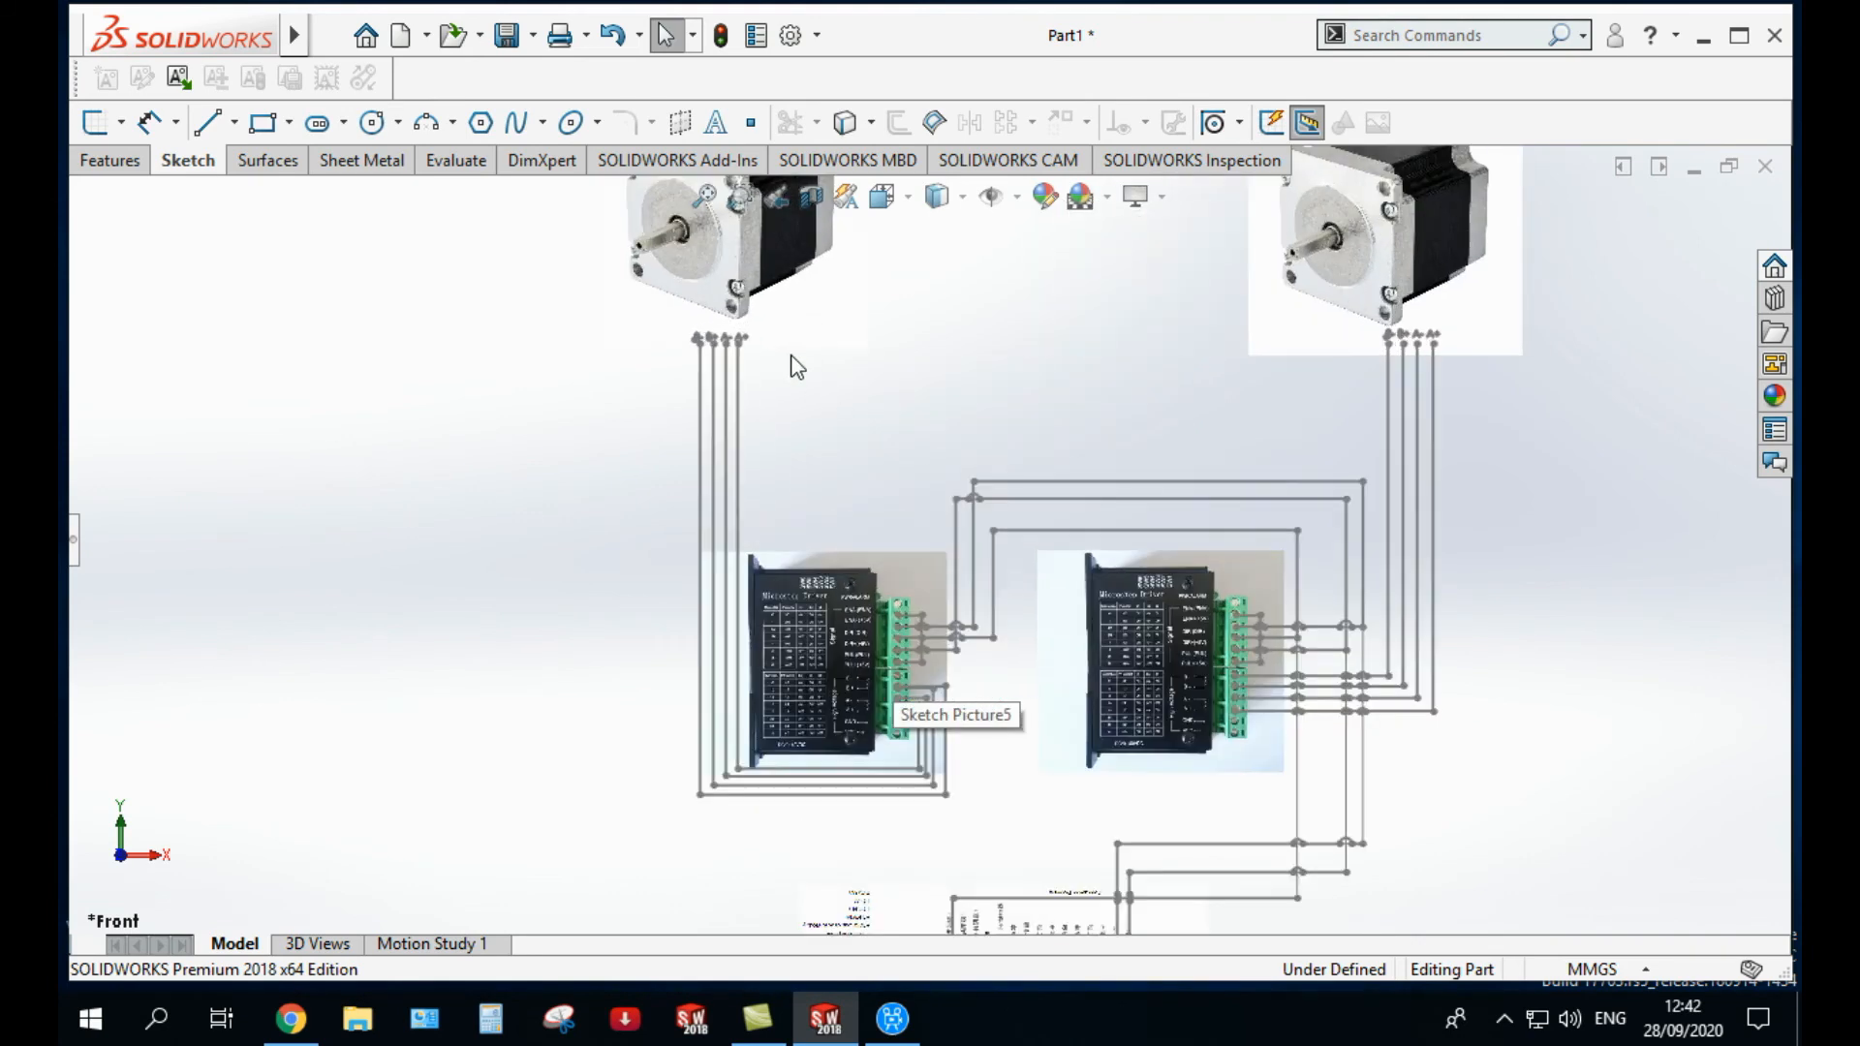
scroll(741, 347, "up", 1)
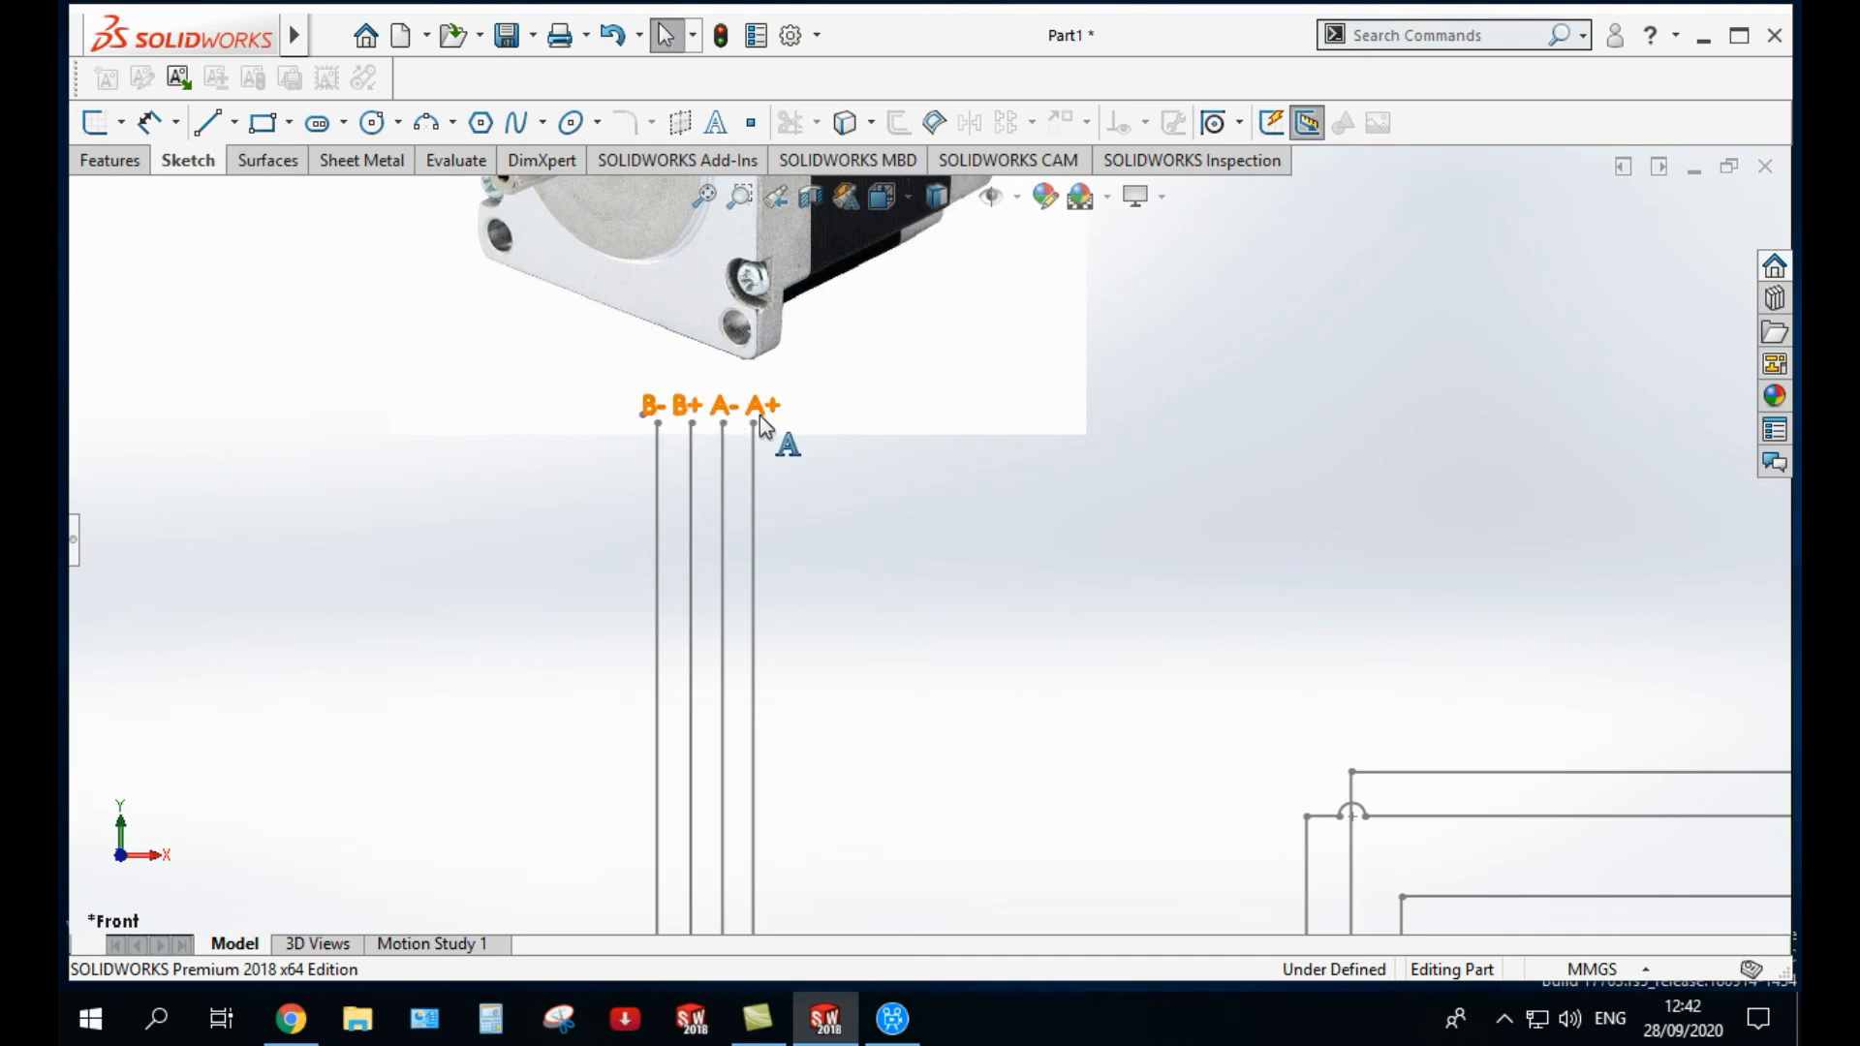
scroll(760, 415, "down", 2)
scroll(984, 707, "down", 3)
scroll(959, 698, "up", 4)
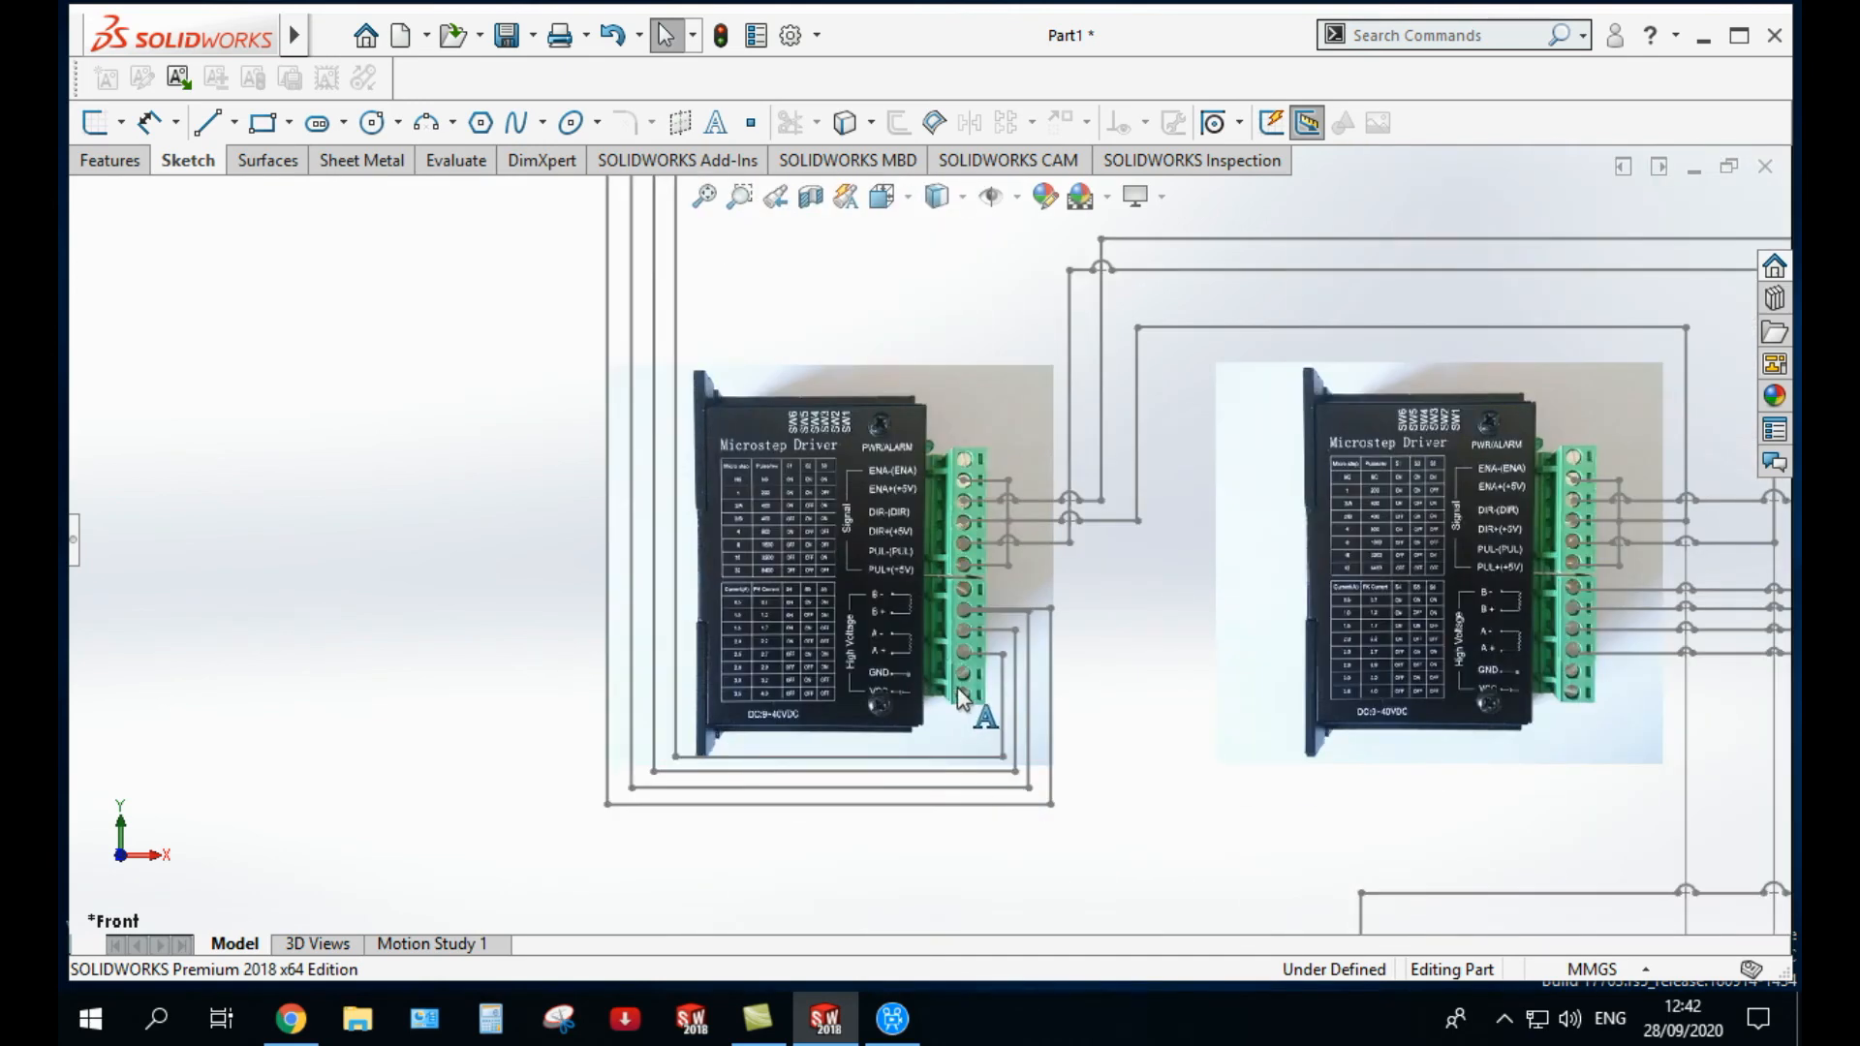
scroll(963, 697, "up", 4)
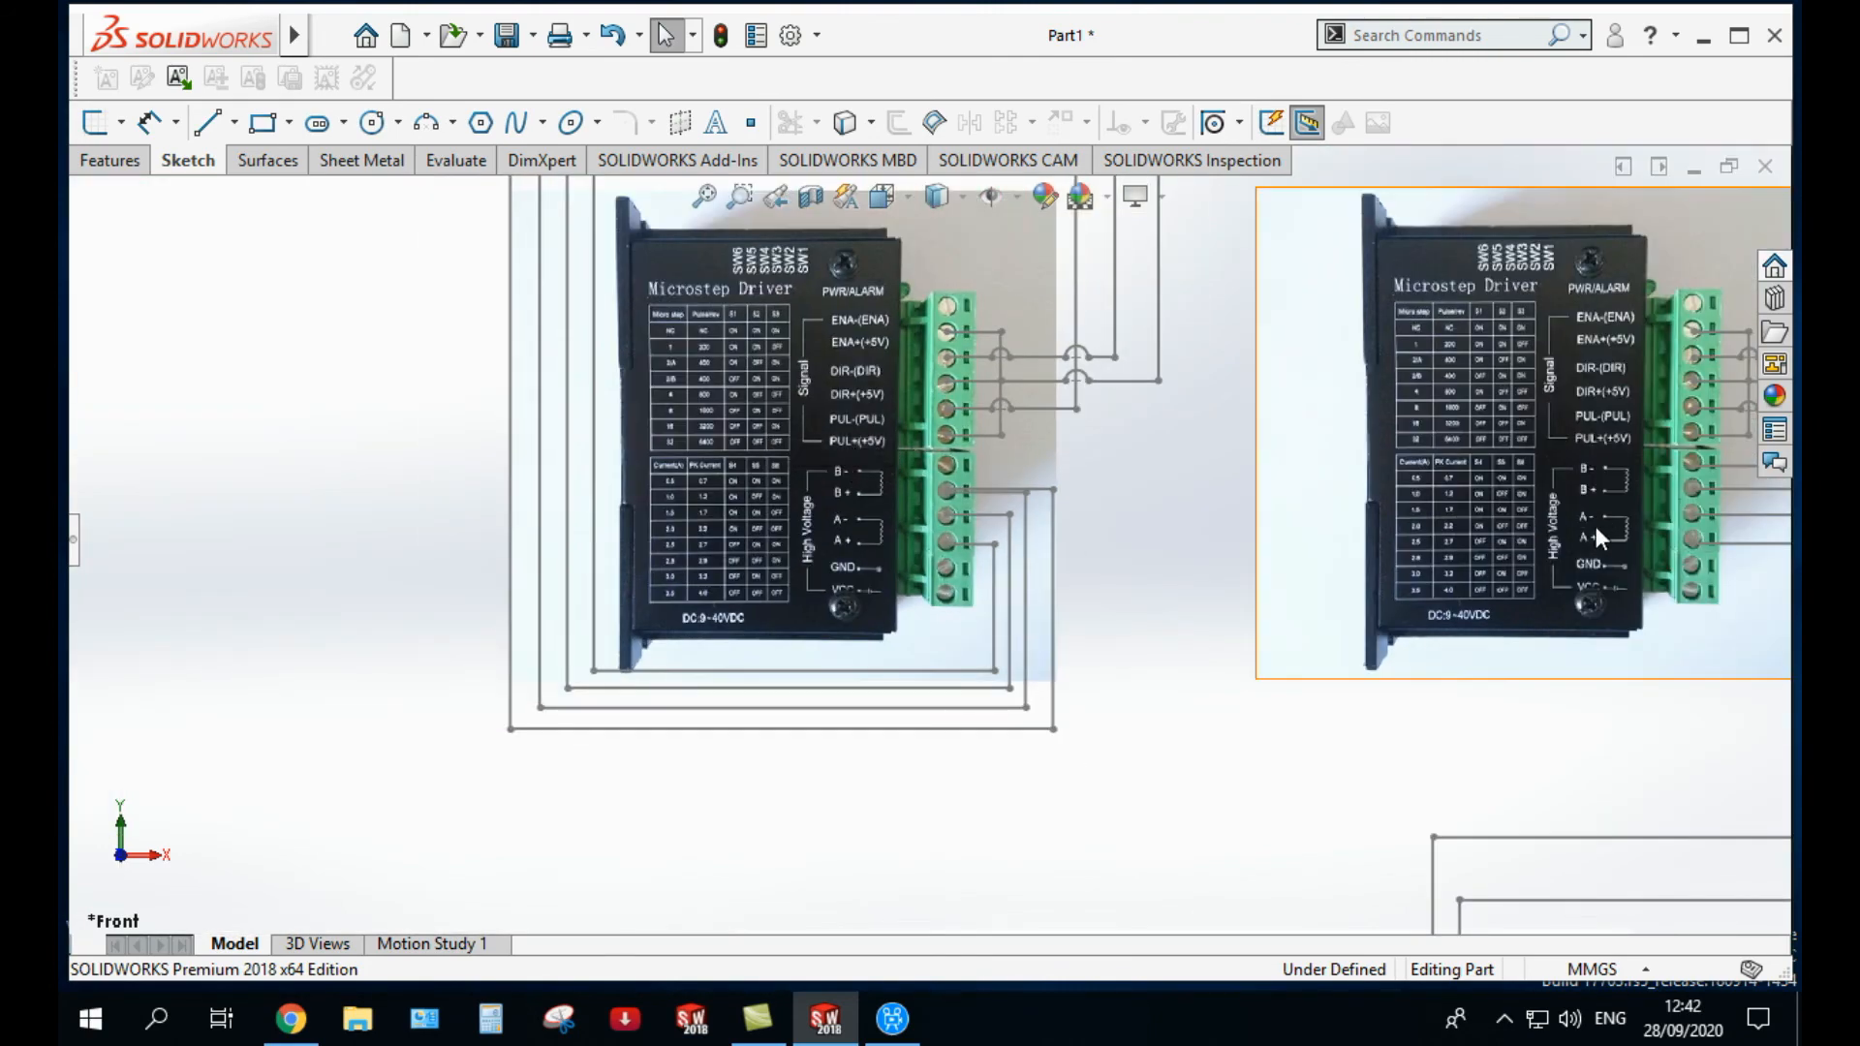
Review the second driver's motor wiring and the overall layout of both motors, both drivers and the breakout board
middle_click_drag(1595, 526, 1066, 473, "ctrl")
scroll(1091, 500, "up", 6)
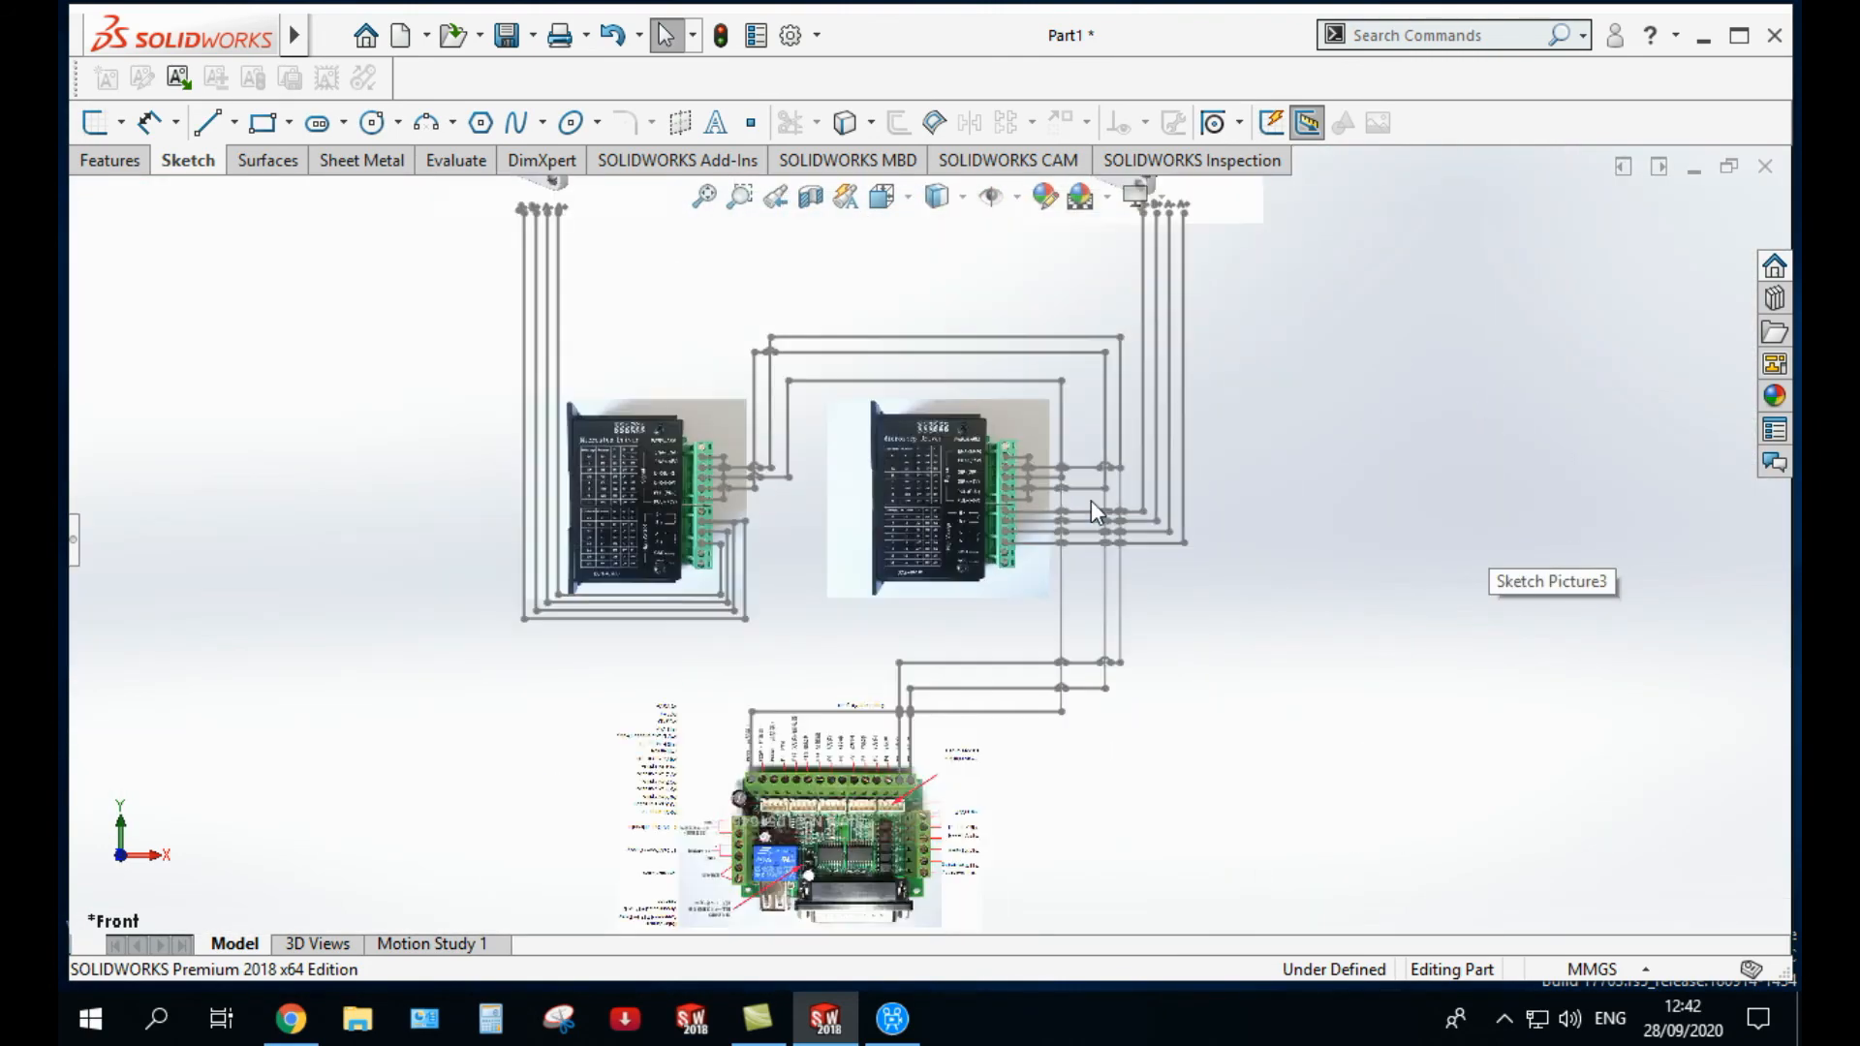
scroll(881, 574, "down", 2)
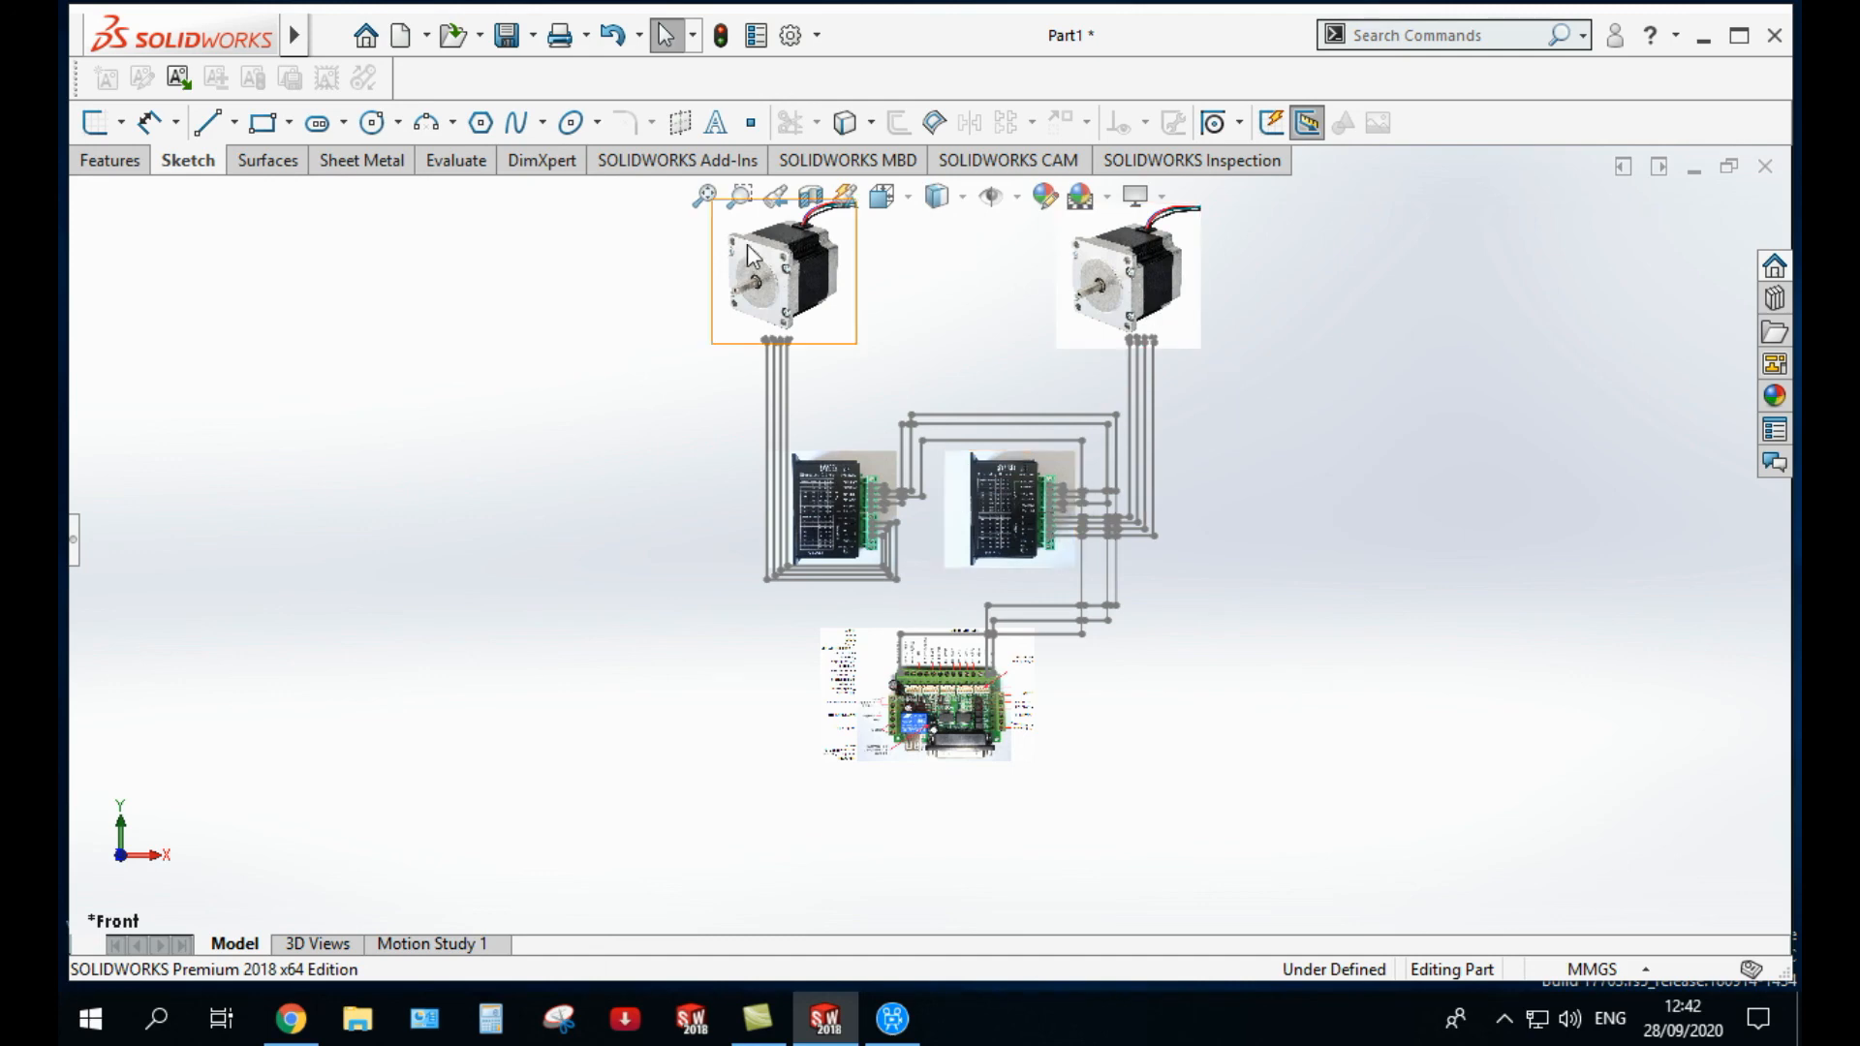
scroll(935, 579, "down", 2)
scroll(962, 579, "up", 2)
scroll(1002, 358, "down", 1)
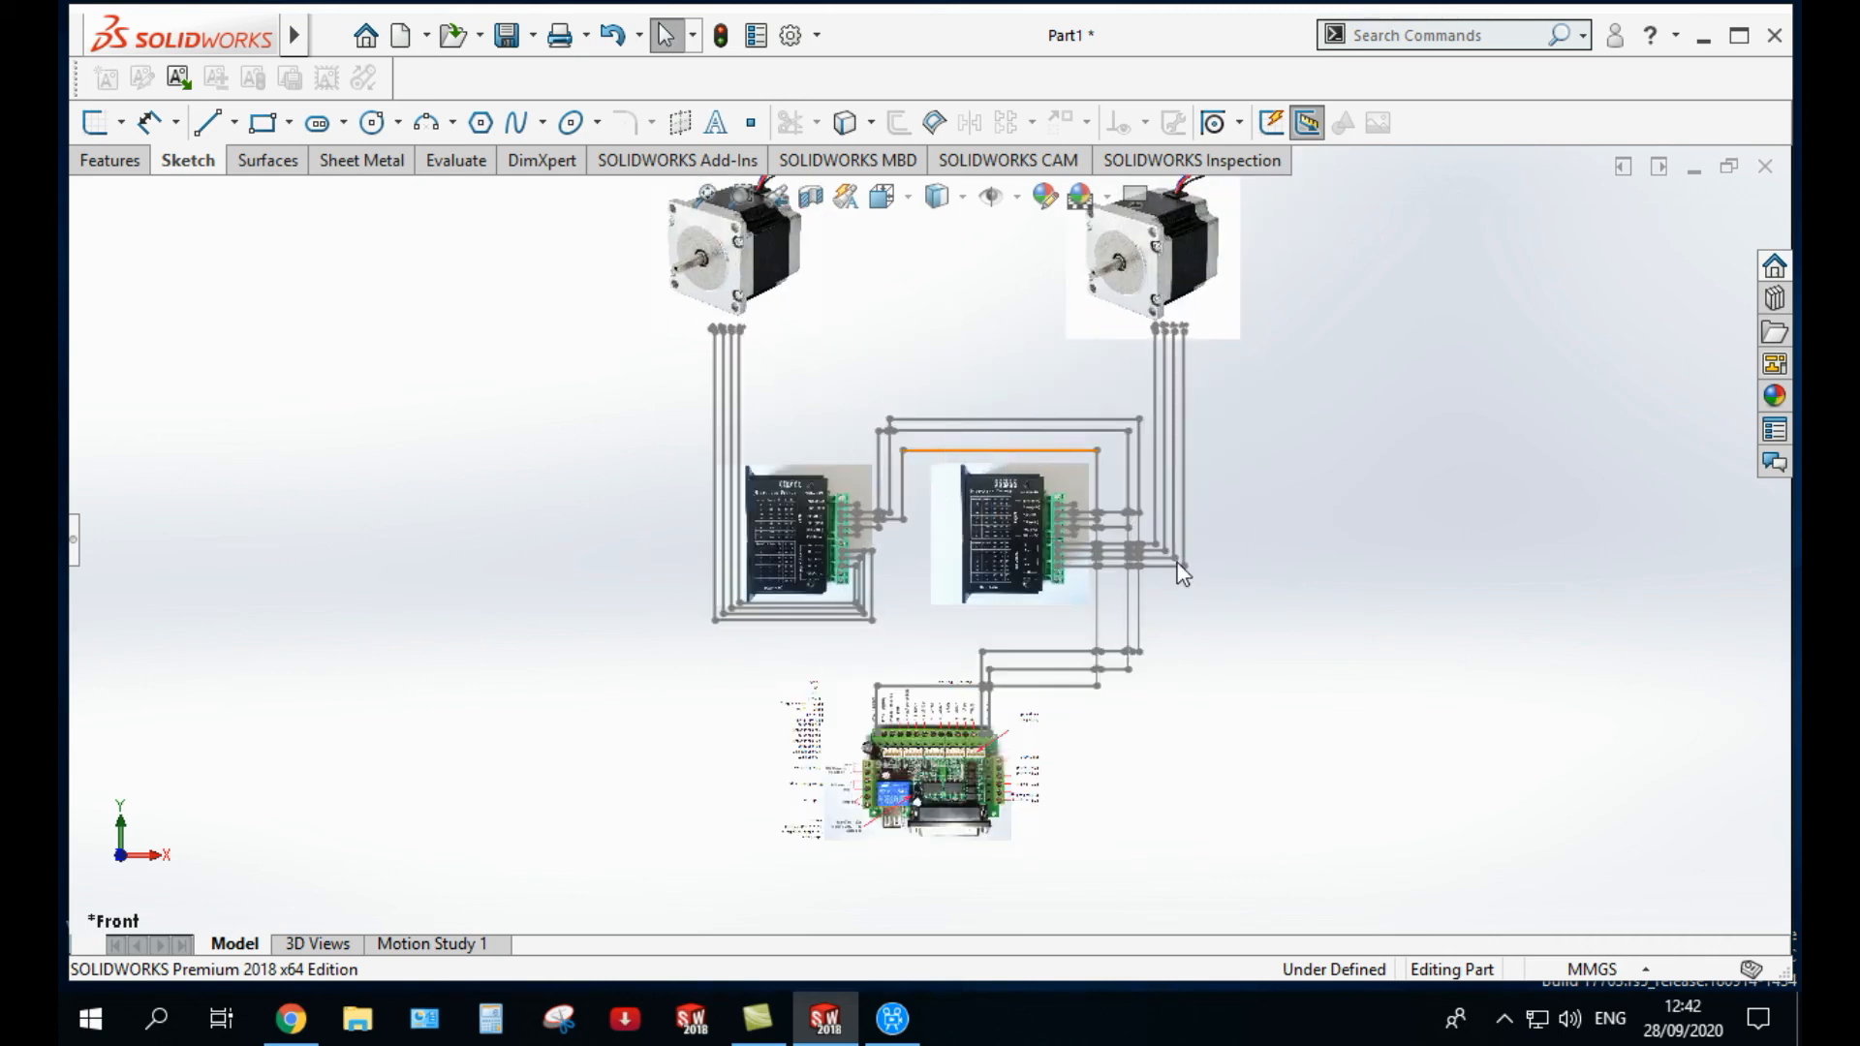